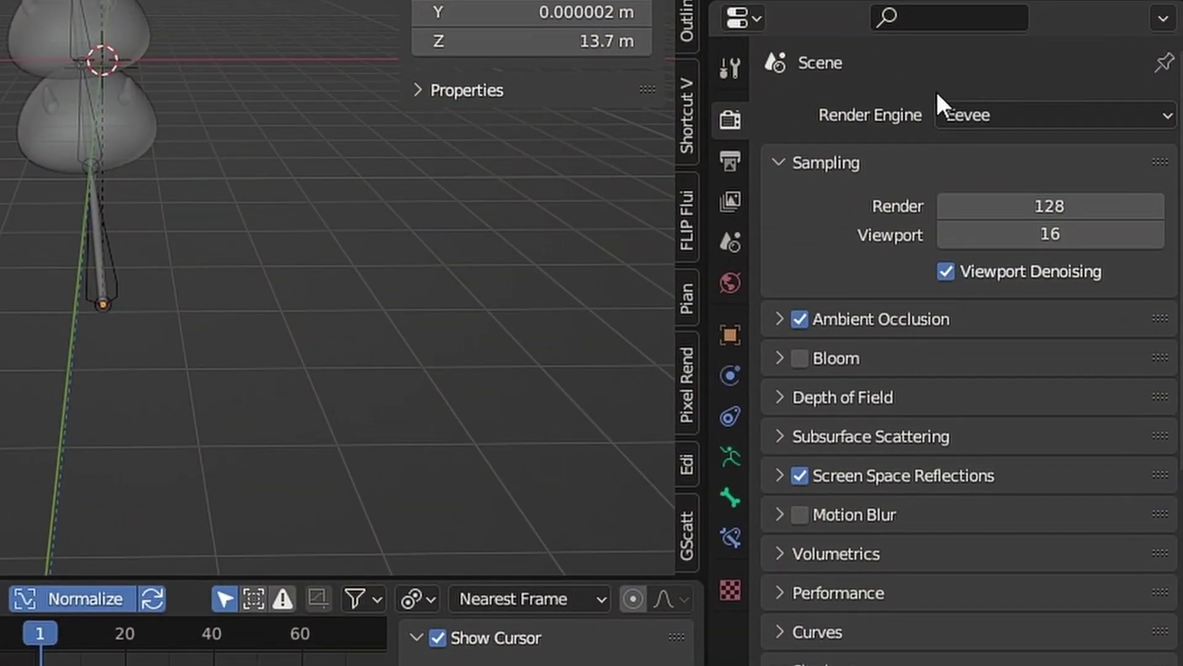
pyautogui.scroll(-5, 937, 106)
pyautogui.scroll(-2, 962, 186)
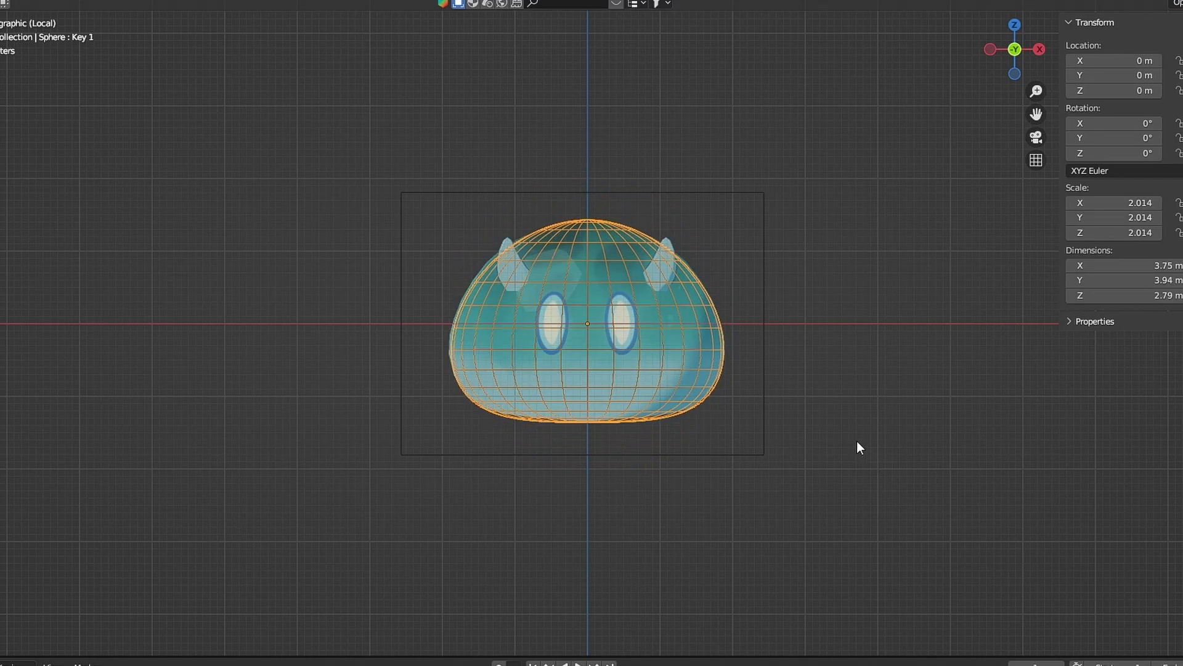
# - In solid shading, delete the sphere's top vertices and select the rim of the new hole
pyautogui.moveTo(857, 448)
pyautogui.mouseDown(button='middle')
pyautogui.moveTo(849, 427)
pyautogui.moveTo(805, 423)
pyautogui.mouseUp(button='middle')
pyautogui.press('z')
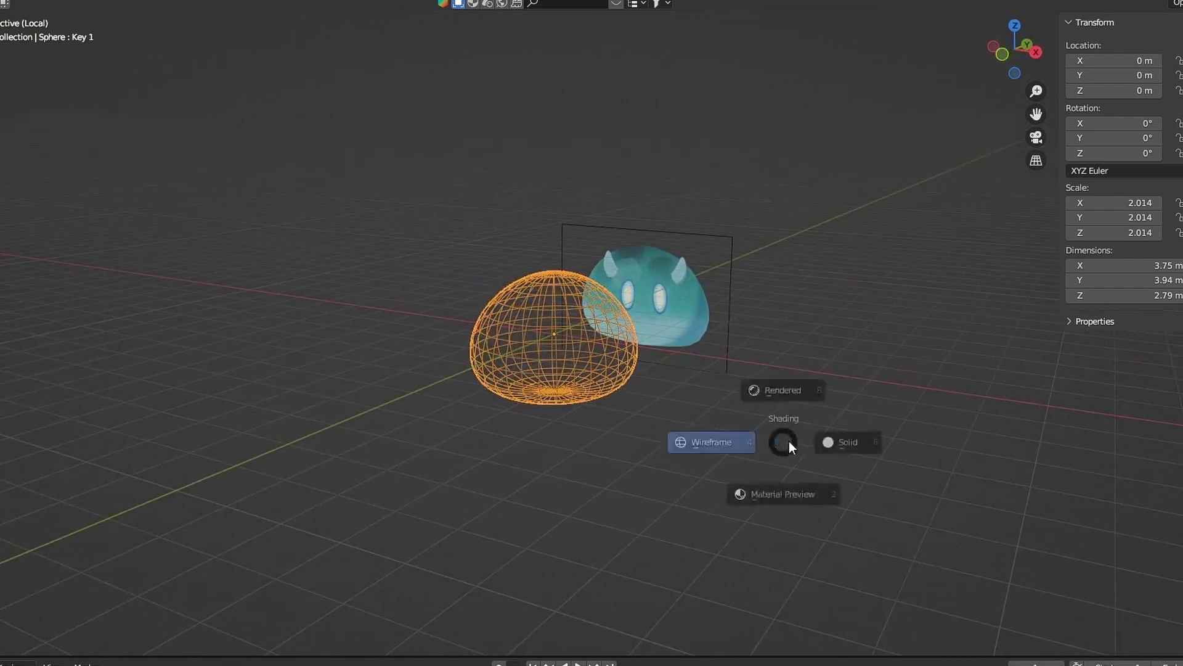
pyautogui.click(793, 437)
pyautogui.scroll(2, 576, 403)
pyautogui.scroll(3, 610, 416)
pyautogui.moveTo(610, 416); pyautogui.dragTo(920, 415, button='middle')
pyautogui.moveTo(840, 362)
pyautogui.mouseDown(button='middle')
pyautogui.moveTo(669, 341)
pyautogui.moveTo(504, 344)
pyautogui.moveTo(618, 313)
pyautogui.moveTo(616, 327)
pyautogui.moveTo(552, 264)
pyautogui.mouseUp(button='middle')
pyautogui.press('Tab')
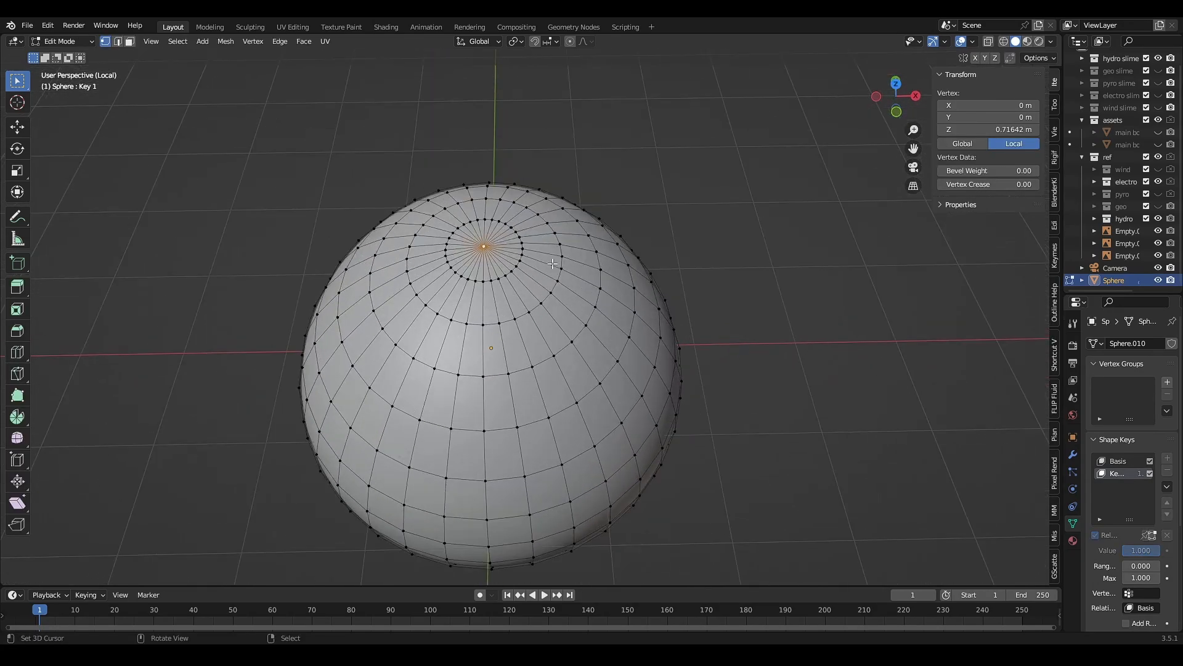
pyautogui.press('x')
pyautogui.click(483, 243)
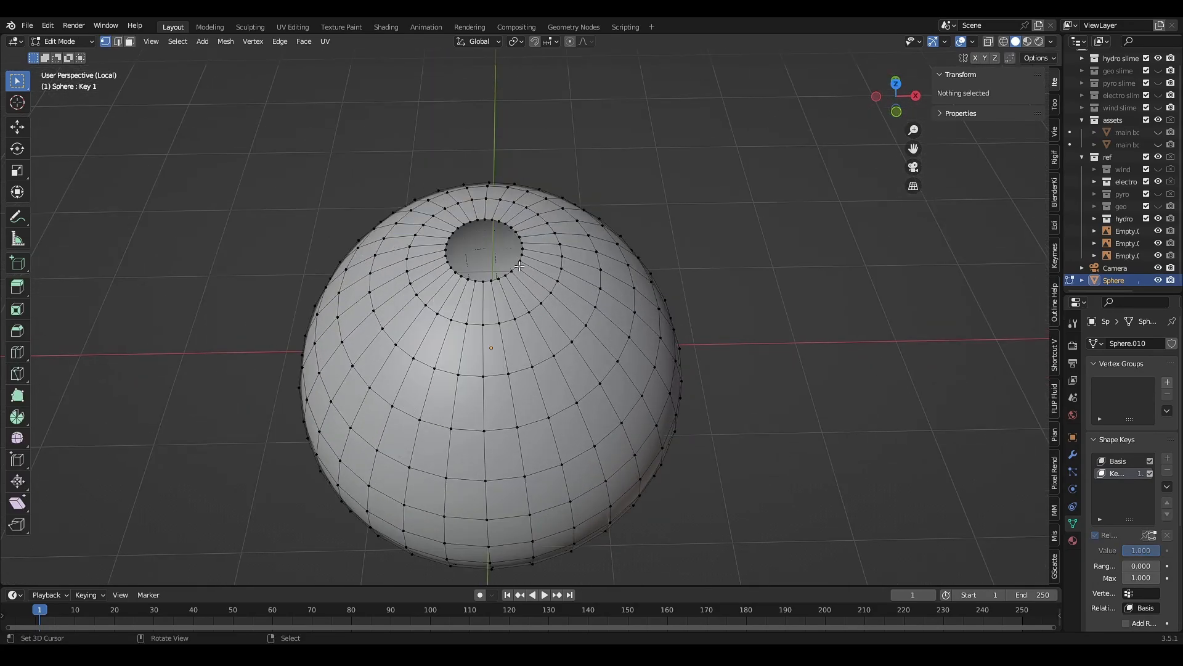
pyautogui.keyDown('alt'); pyautogui.click(511, 267); pyautogui.keyUp('alt')
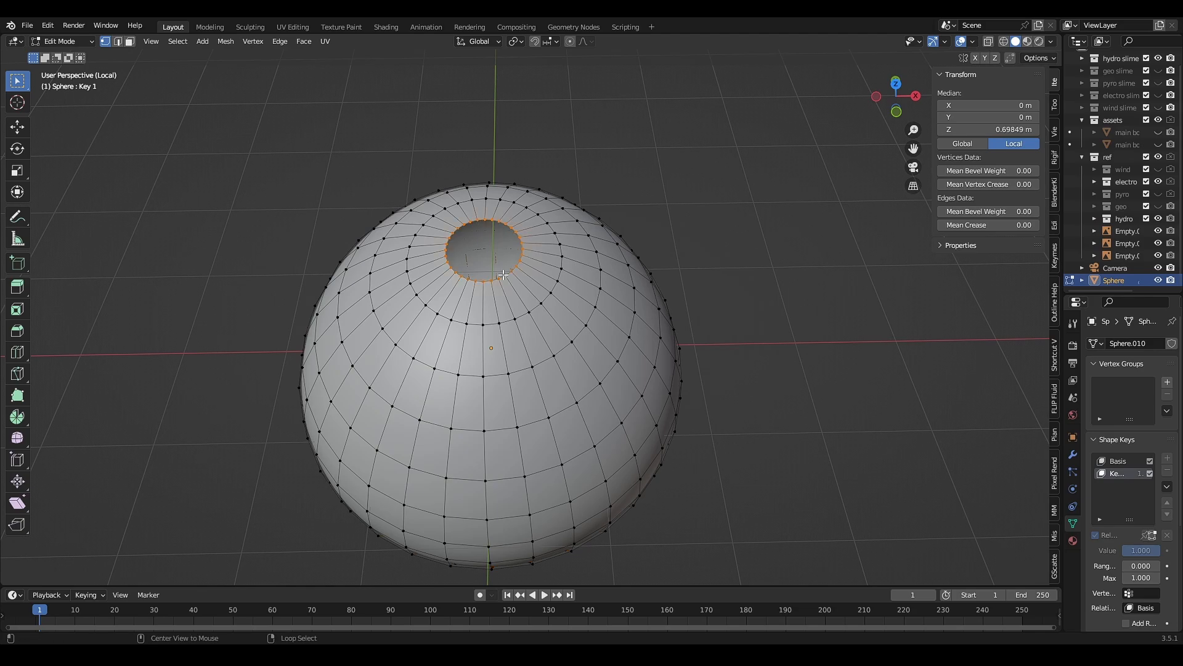
# - From the right view, raise and tilt the rim into a neck and extrude it into a curved stem
pyautogui.click(916, 96)
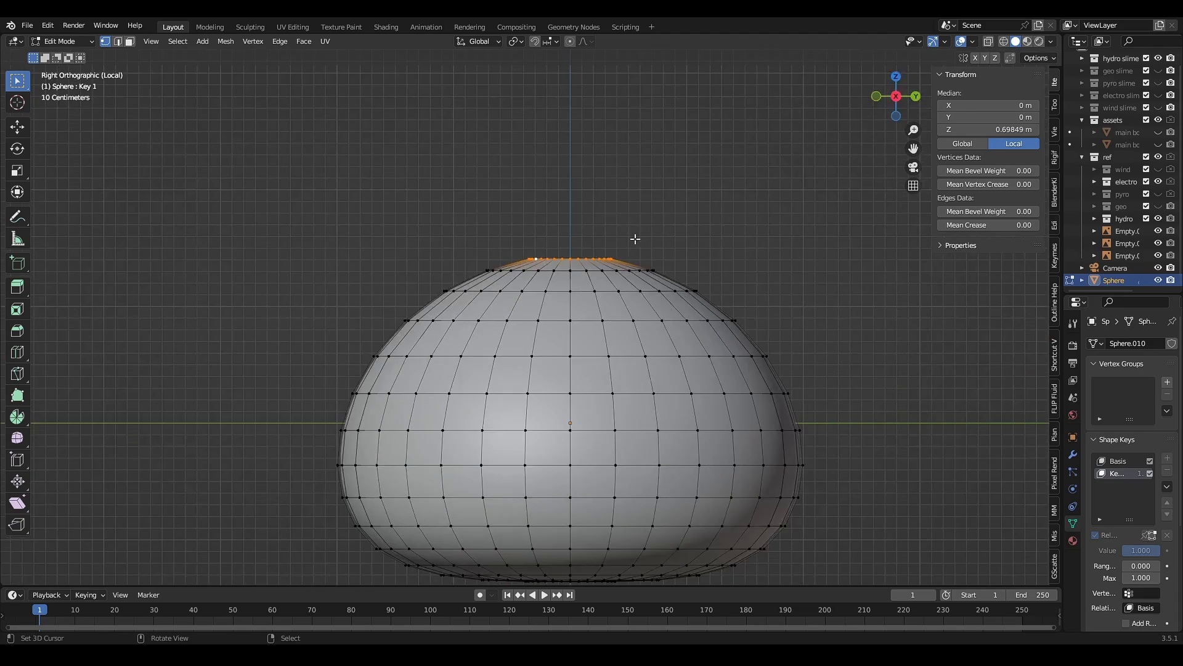
pyautogui.press('g')
pyautogui.click(647, 185)
pyautogui.press('r')
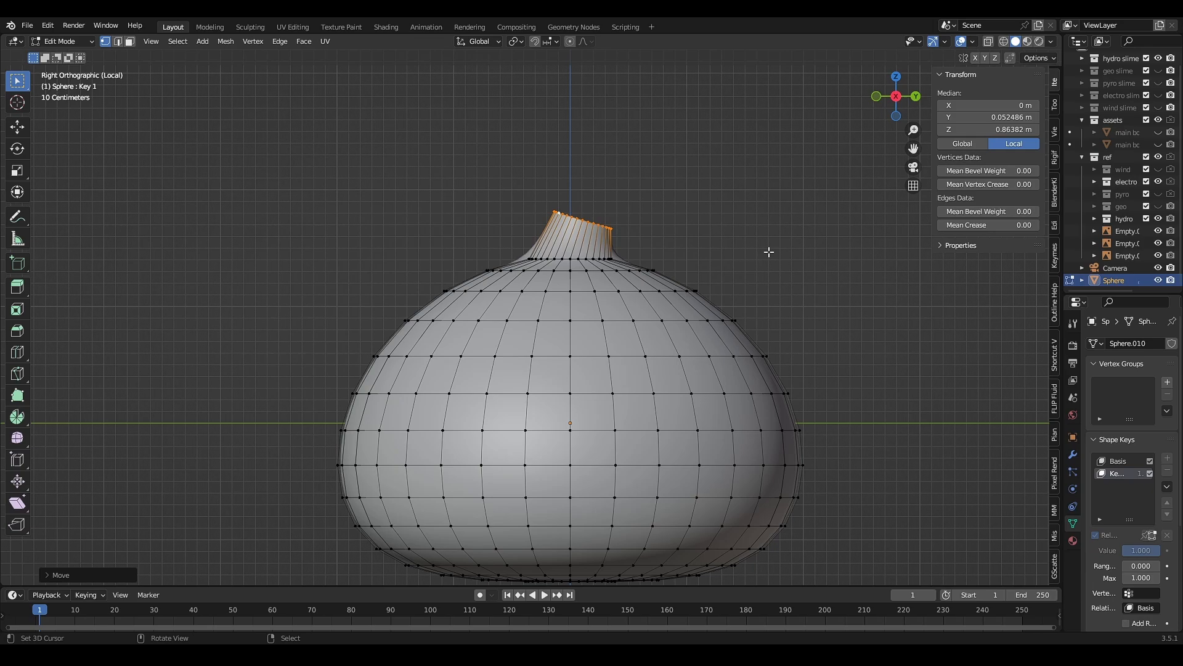
pyautogui.click(709, 353)
pyautogui.press('g')
pyautogui.hotkey('alt', 'z')
pyautogui.click(556, 213)
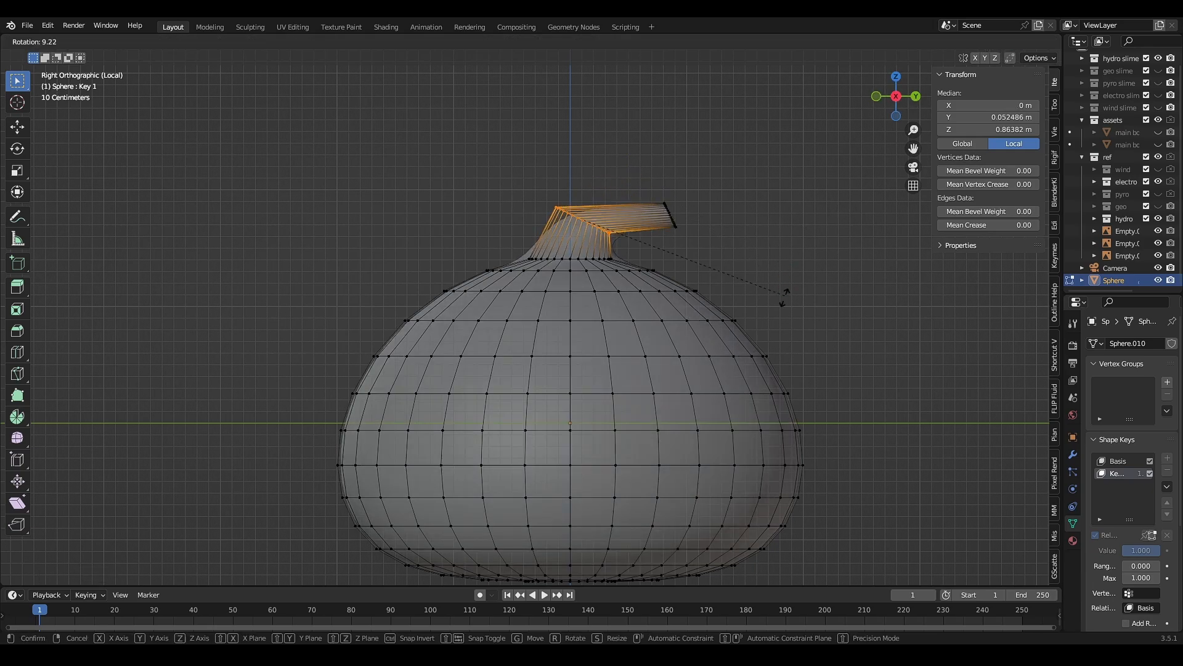
pyautogui.moveTo(650, 192); pyautogui.dragTo(720, 250)
pyautogui.press('g')
pyautogui.click(820, 317)
# - Extend the stem with another downward-bent section, tighten an edge loop and shrink the tip
pyautogui.moveTo(642, 191); pyautogui.dragTo(693, 237)
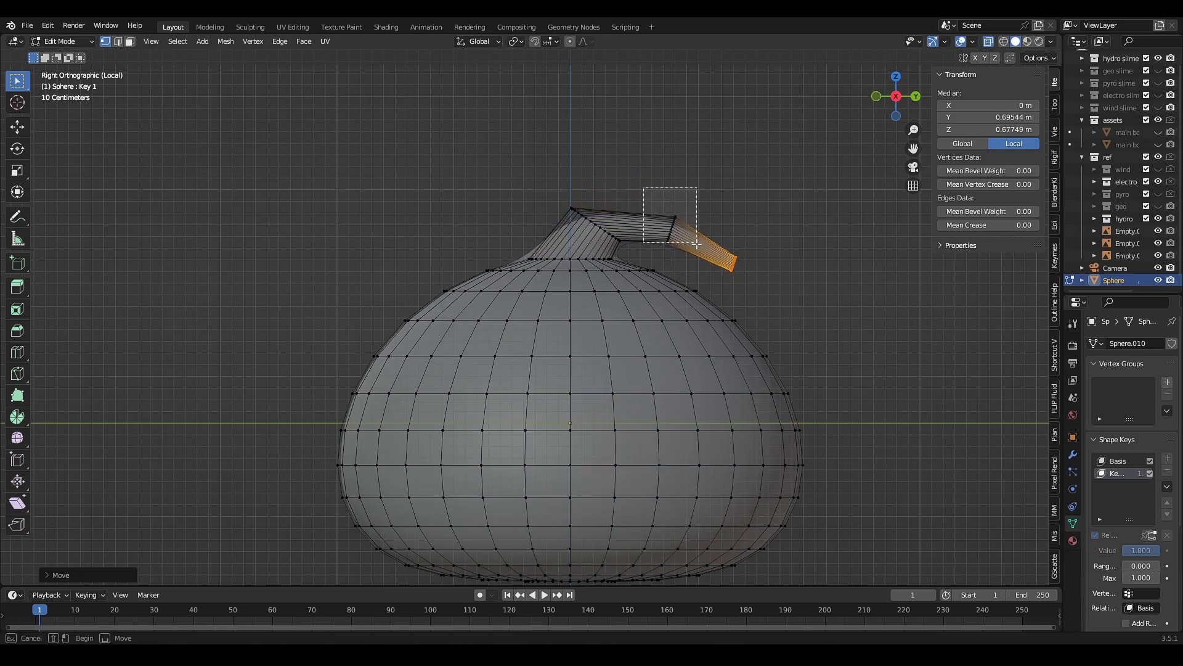
pyautogui.moveTo(554, 189); pyautogui.dragTo(630, 247)
pyautogui.hotkey('alt', 'z')
pyautogui.moveTo(767, 306); pyautogui.dragTo(818, 192, button='middle')
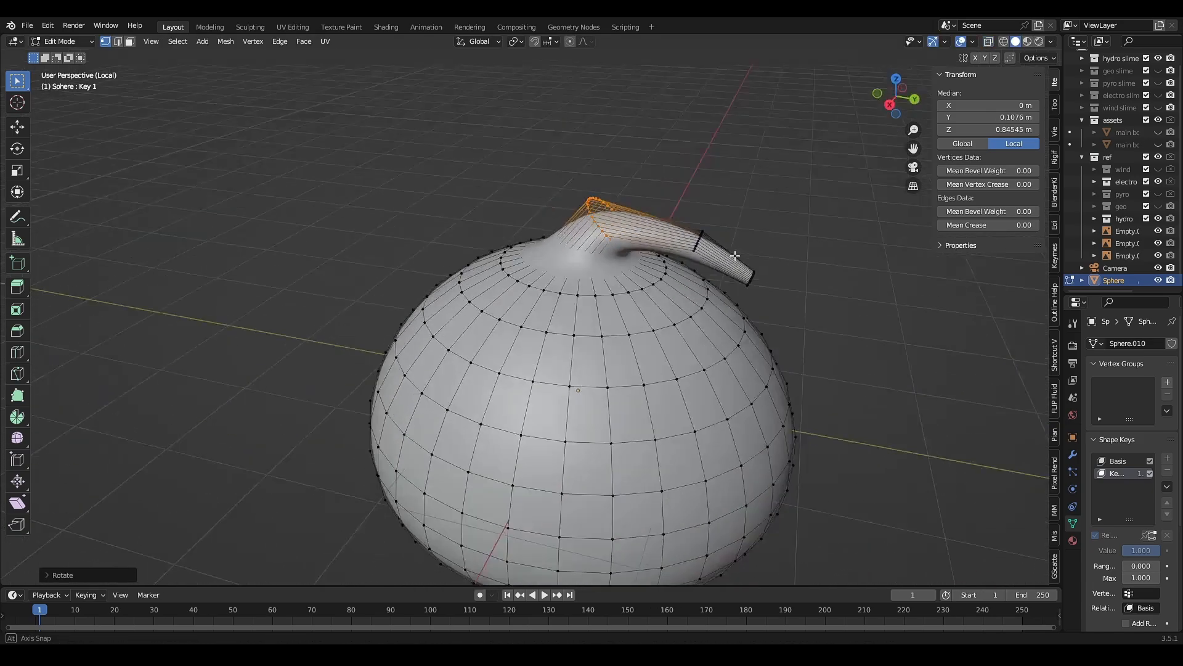
pyautogui.press('Tab')
pyautogui.press('KP_3')
pyautogui.press('Tab')
pyautogui.hotkey('ctrl', 'z')
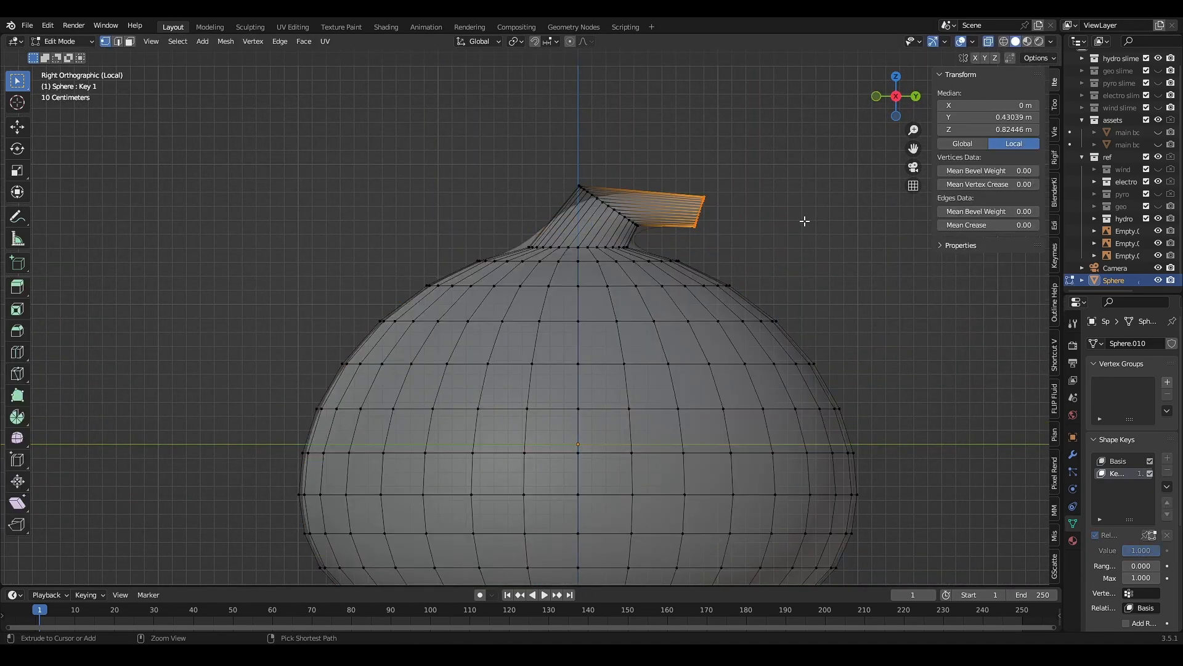
pyautogui.hotkey('alt', 'z')
pyautogui.hotkey('alt', 'z')
pyautogui.press('g')
pyautogui.press('g')
pyautogui.click(760, 274)
pyautogui.scroll(3, 771, 275)
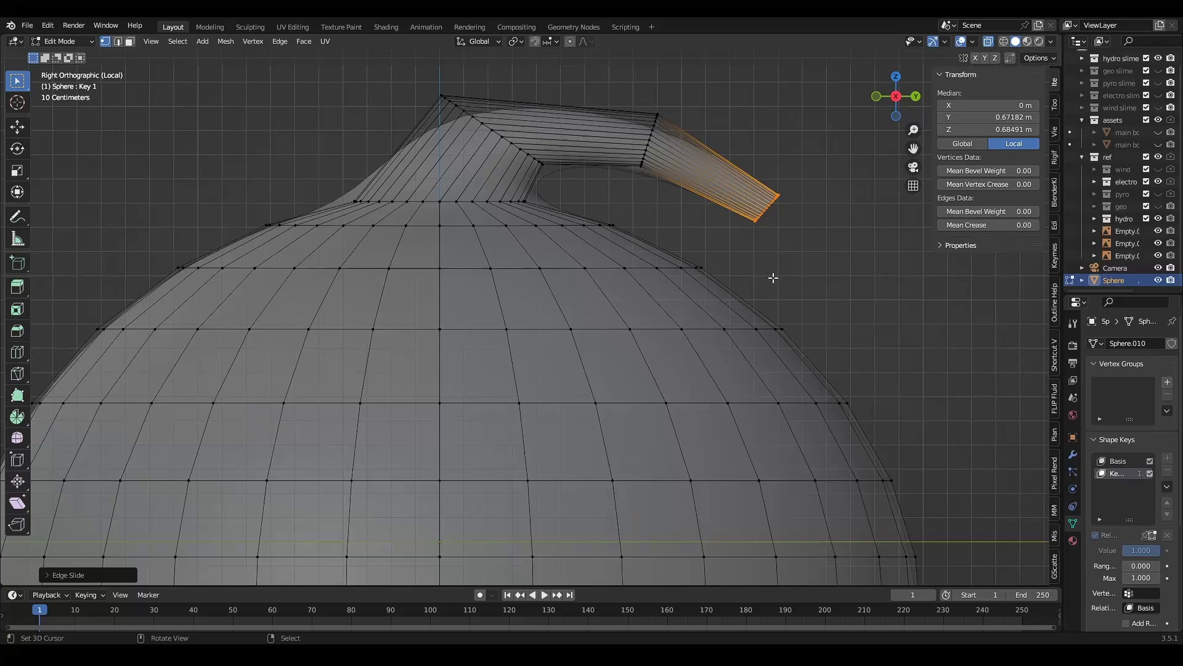
pyautogui.press('g')
pyautogui.click(702, 332)
pyautogui.press('s')
# - Add a small UV sphere at the stem tip and scale it down into a ball
pyautogui.click(613, 339)
pyautogui.scroll(3, 613, 338)
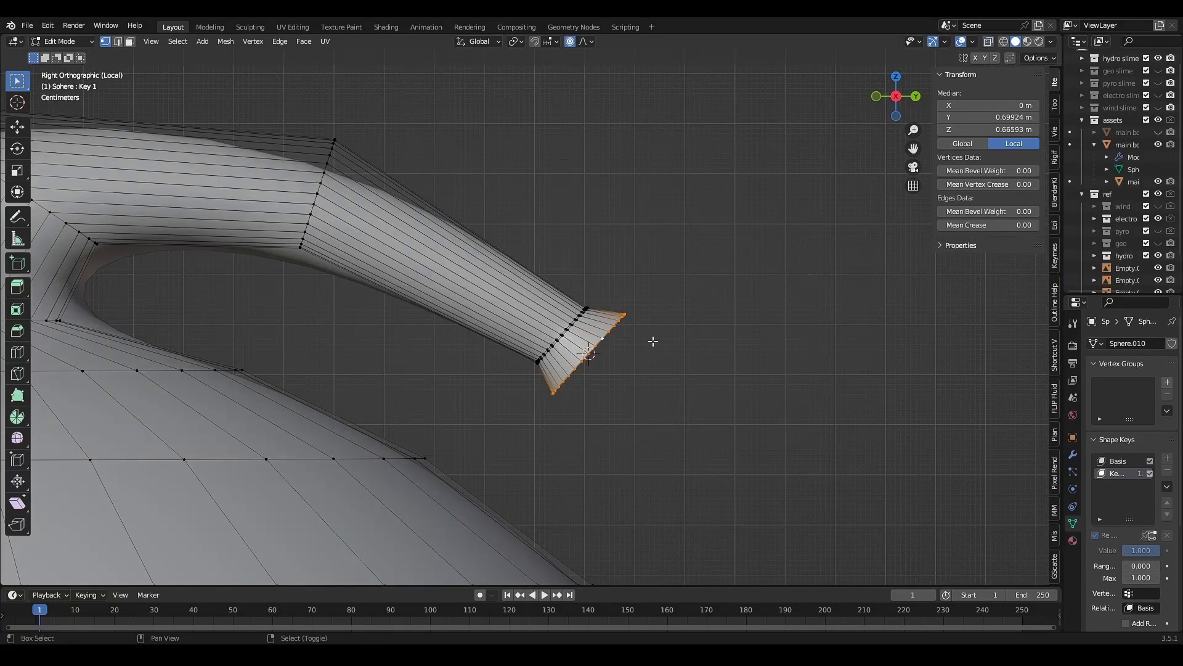
pyautogui.press('Tab')
pyautogui.hotkey('shift', 'a')
pyautogui.click(618, 90)
pyautogui.press('s')
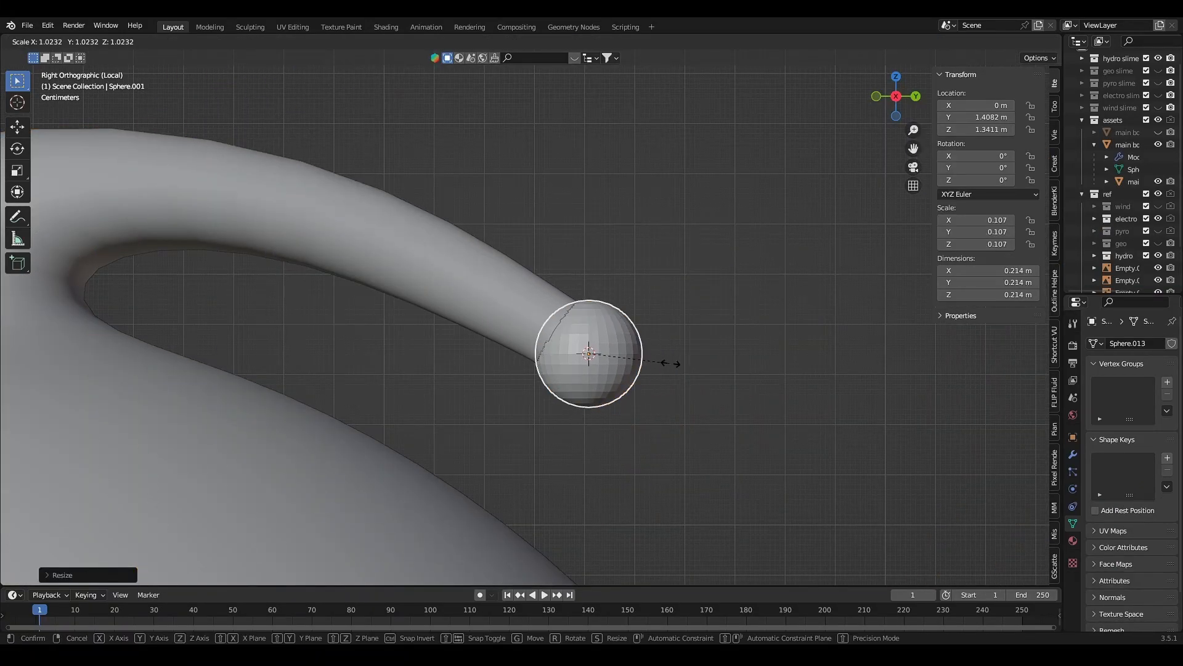
pyautogui.click(671, 368)
pyautogui.press('g')
pyautogui.moveTo(690, 377); pyautogui.dragTo(703, 416, button='middle')
# - Give the ball a Subdivision Surface modifier and smooth shading, then seat it on the stem tip
pyautogui.click(1133, 344)
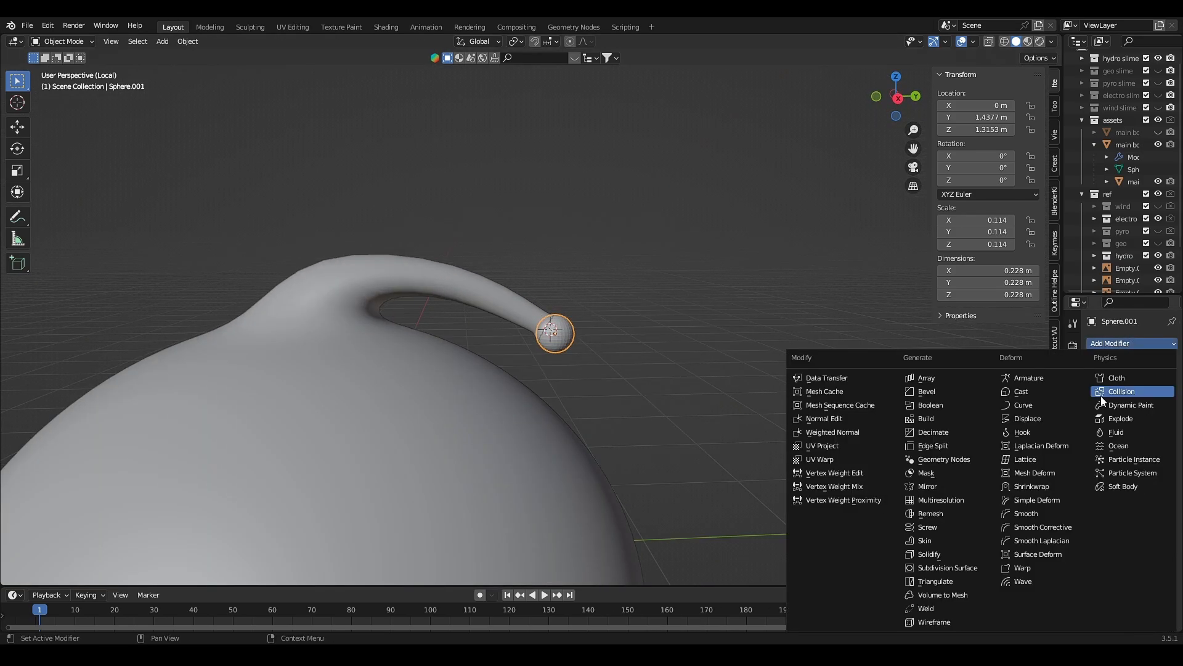
pyautogui.click(943, 542)
pyautogui.scroll(5, 646, 357)
pyautogui.rightClick(645, 357)
pyautogui.press('Escape')
pyautogui.scroll(-3, 624, 354)
pyautogui.scroll(5, 766, 327)
pyautogui.press('s')
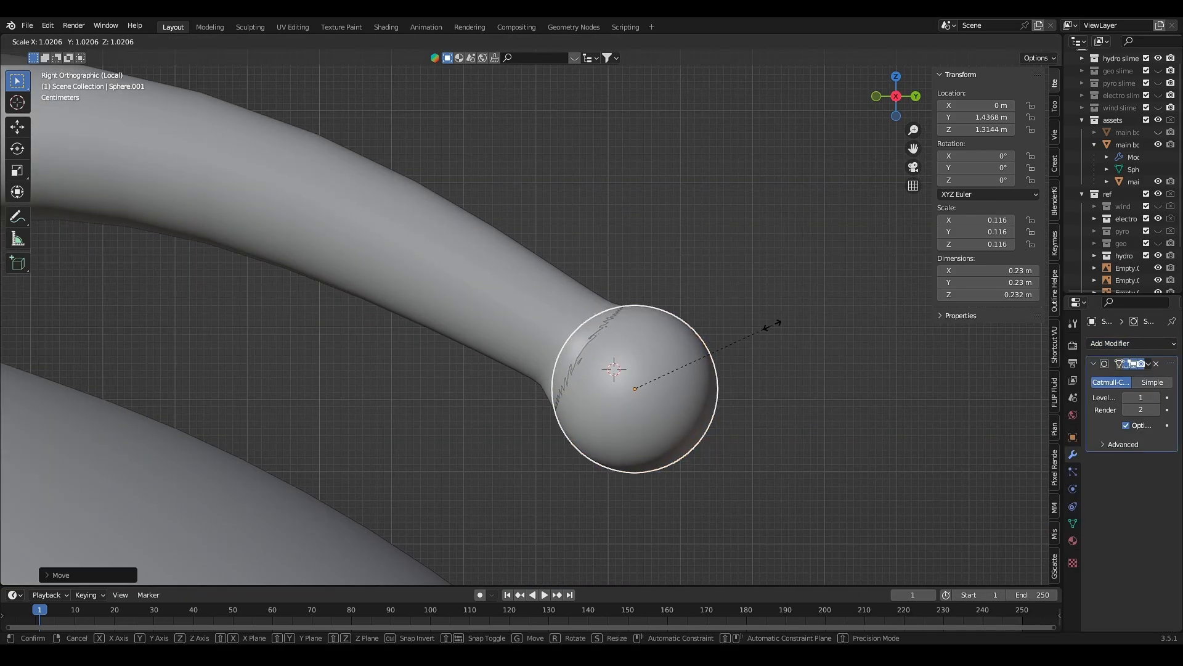
pyautogui.click(772, 328)
pyautogui.moveTo(771, 327); pyautogui.dragTo(823, 349, button='middle')
pyautogui.scroll(-5, 824, 348)
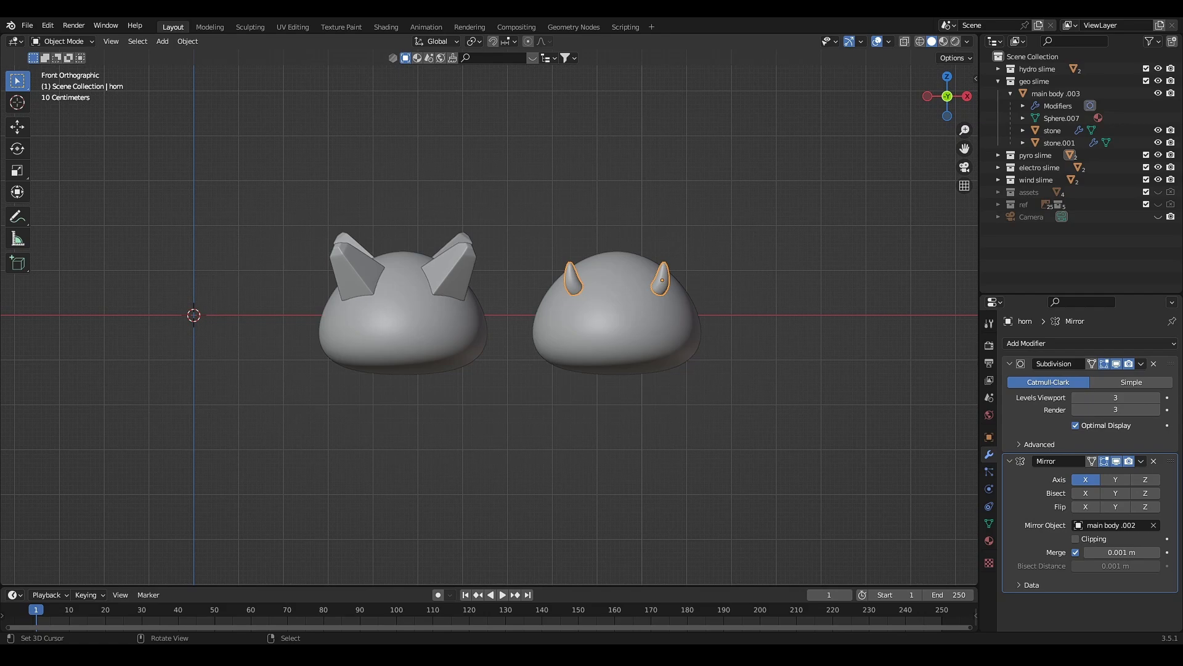
pyautogui.scroll(2, 717, 218)
# - Isolate the two horns in local view and inspect them in wireframe, then solid again
pyautogui.moveTo(753, 259)
pyautogui.keyDown('shift'); pyautogui.mouseDown(button='middle')
pyautogui.moveTo(680, 268)
pyautogui.moveTo(636, 314)
pyautogui.moveTo(444, 322)
pyautogui.moveTo(699, 227)
pyautogui.mouseUp(button='middle'); pyautogui.keyUp('shift')
pyautogui.press('KP_Divide')
pyautogui.press('z')
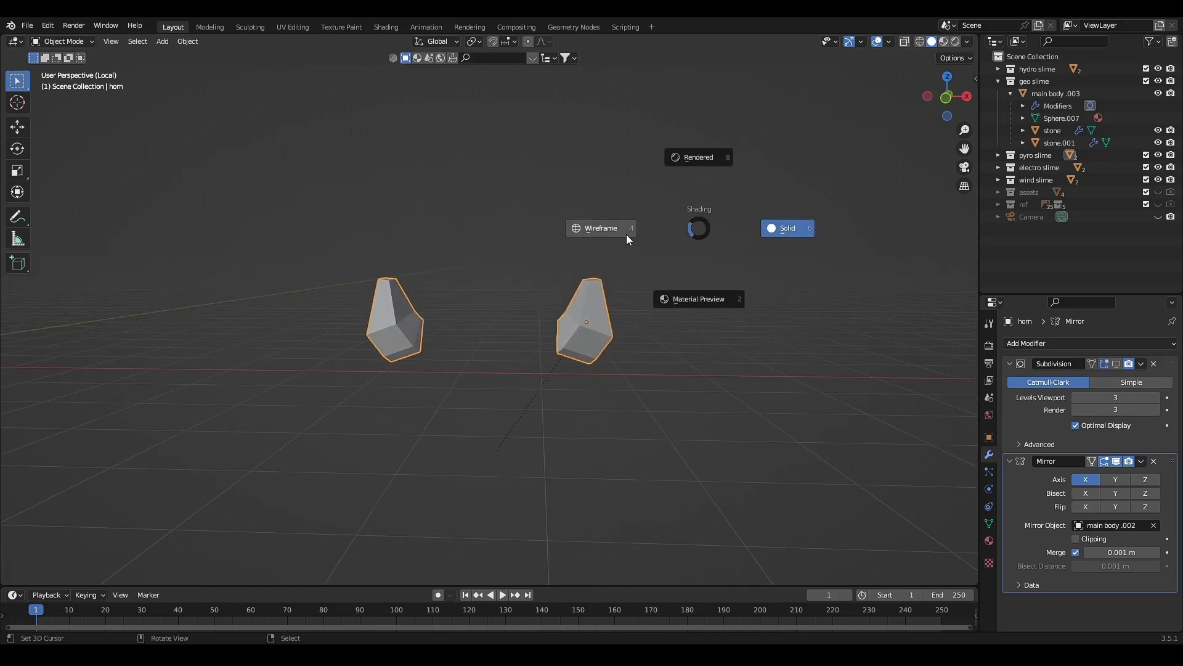
pyautogui.click(611, 232)
pyautogui.moveTo(500, 294)
pyautogui.mouseDown(button='middle')
pyautogui.moveTo(481, 274)
pyautogui.moveTo(527, 289)
pyautogui.mouseUp(button='middle')
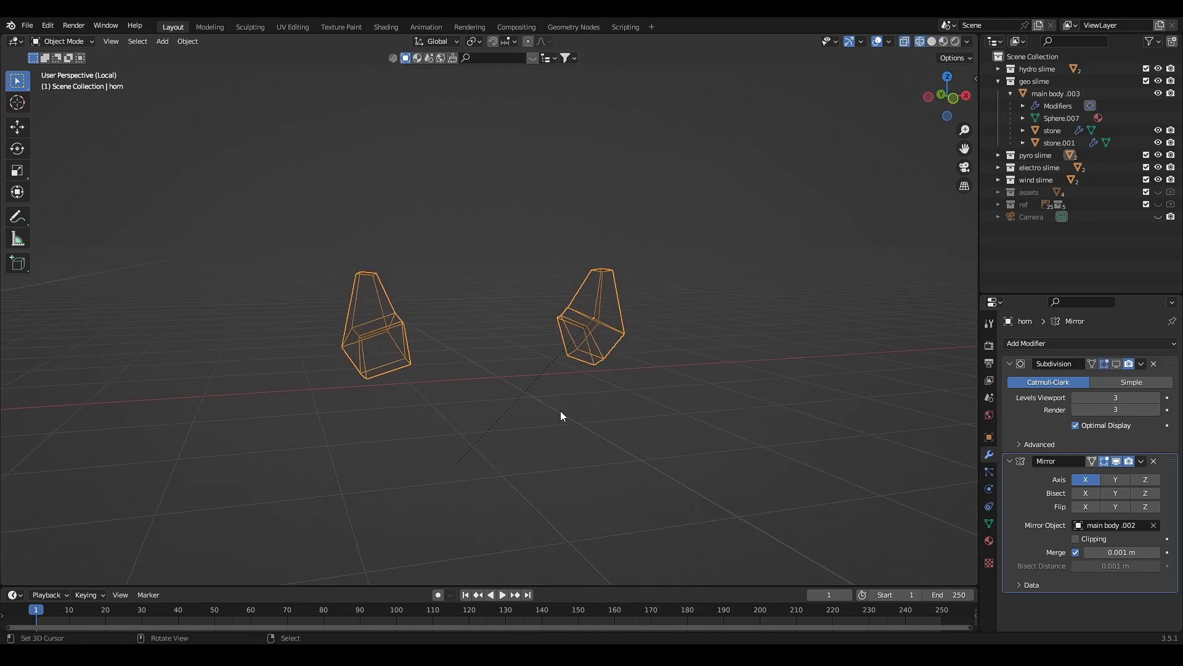
pyautogui.hotkey('shift', 'z')
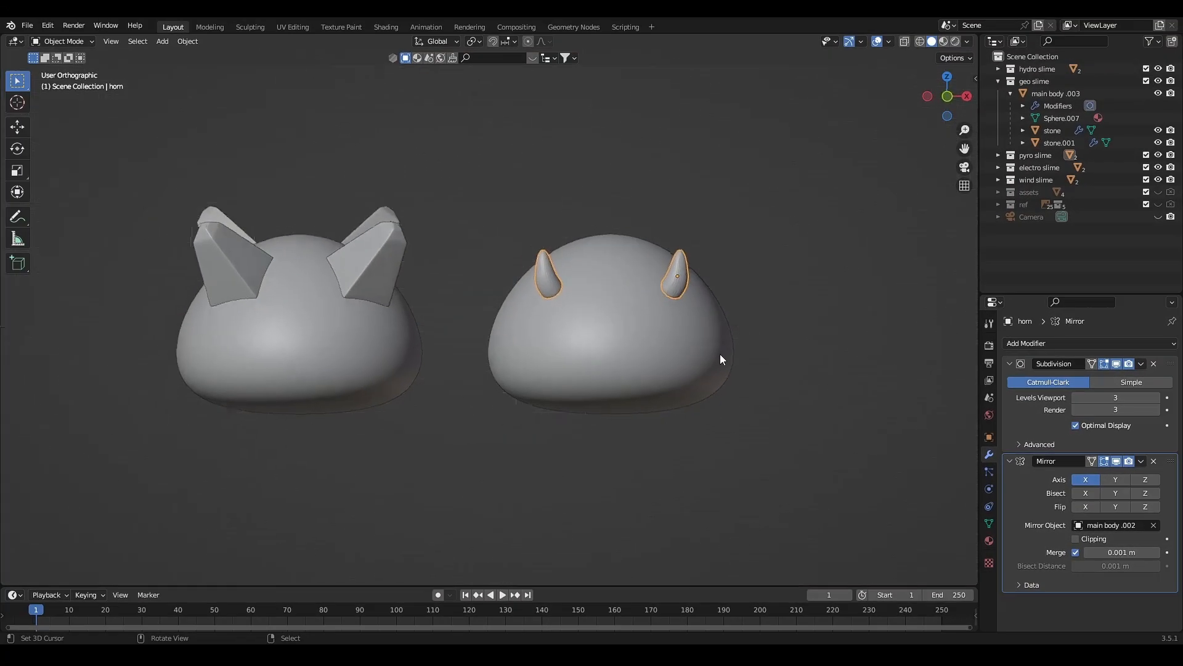
# - Isolate the stone horns and briefly check their mesh in Edit Mode from several angles
pyautogui.click(365, 254)
pyautogui.press('KP_Divide')
pyautogui.moveTo(677, 351); pyautogui.dragTo(713, 415, button='middle')
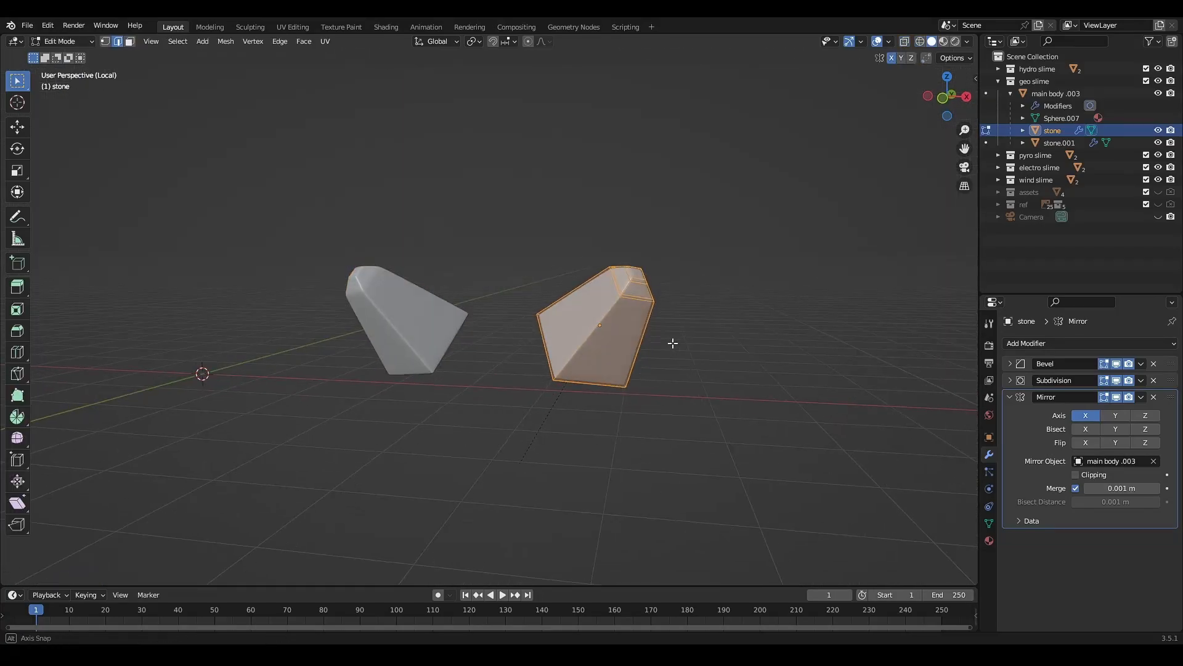
pyautogui.rightClick(765, 333)
pyautogui.moveTo(764, 335)
pyautogui.mouseDown(button='middle')
pyautogui.moveTo(748, 423)
pyautogui.moveTo(730, 404)
pyautogui.mouseUp(button='middle')
pyautogui.press('Tab')
pyautogui.moveTo(706, 354); pyautogui.dragTo(687, 315, button='middle')
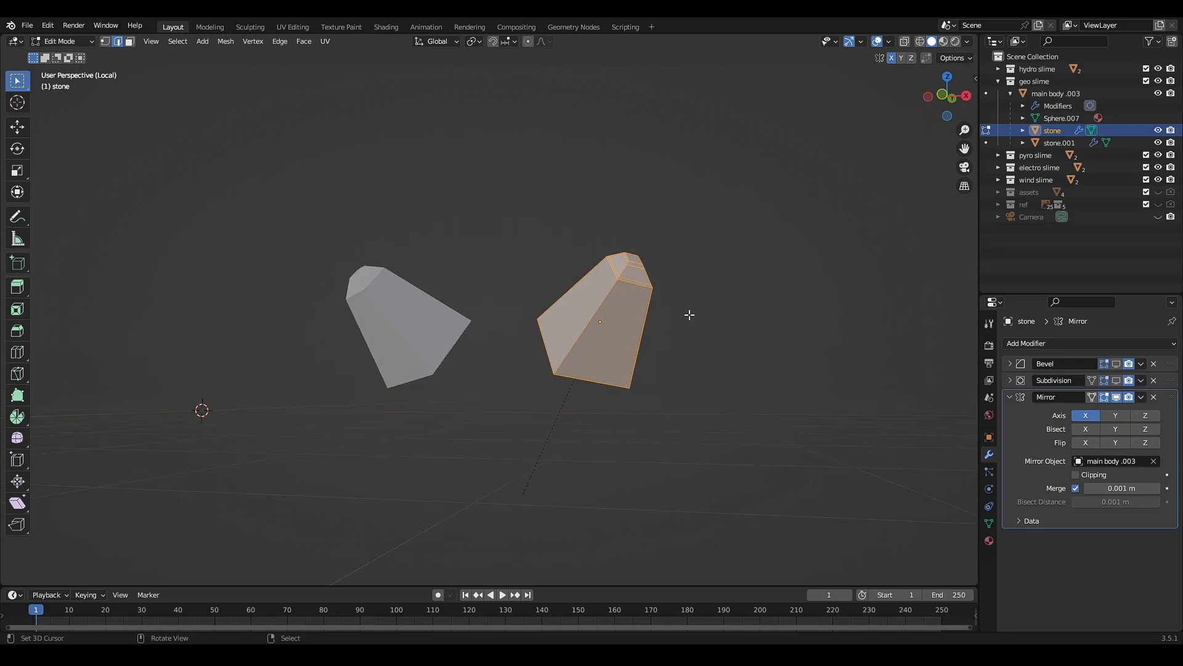
pyautogui.press('Tab')
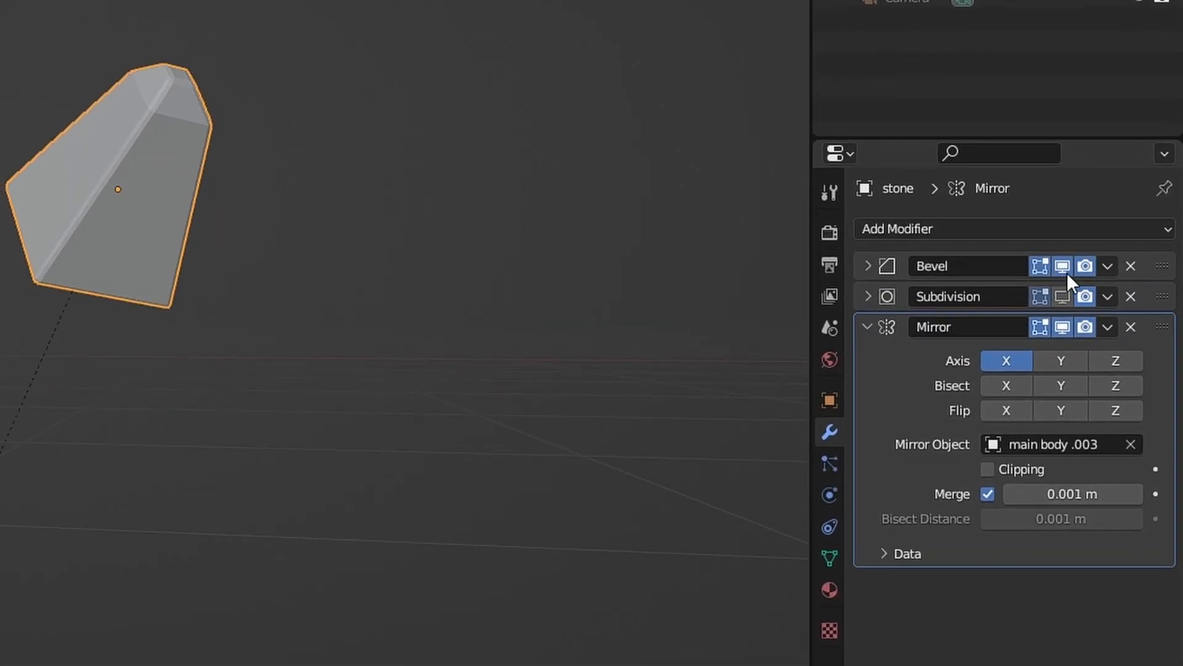
# - Expand the stone's Bevel and Subdivision modifier settings, then view both slime bodies from the front
pyautogui.click(865, 267)
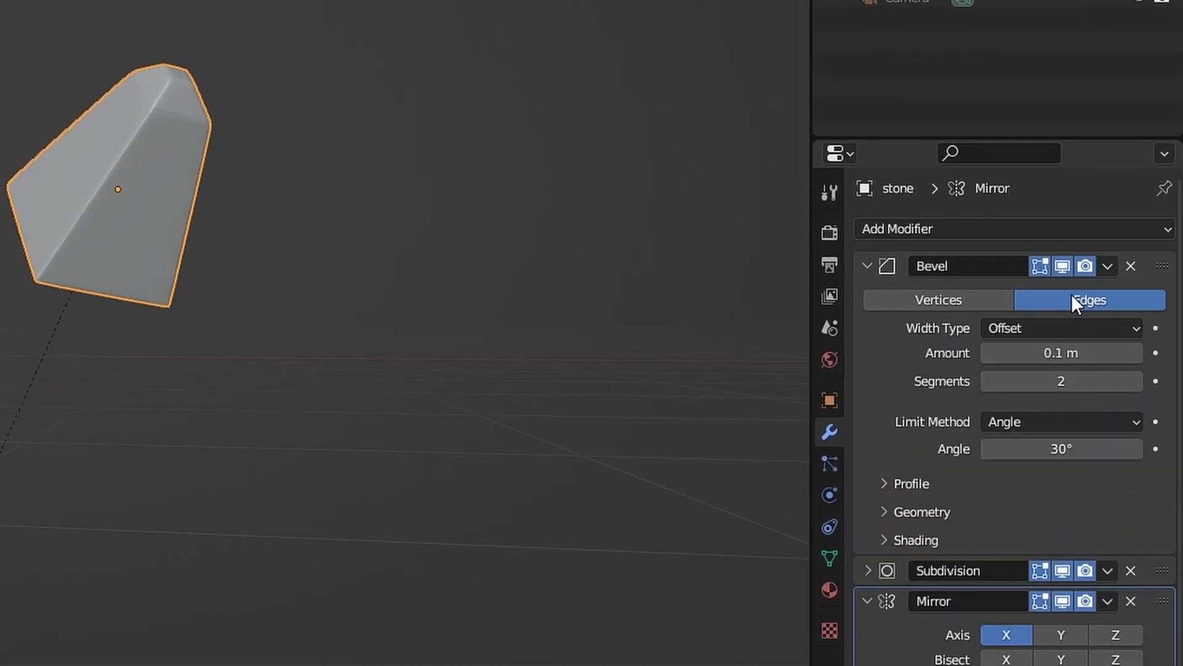
pyautogui.click(868, 571)
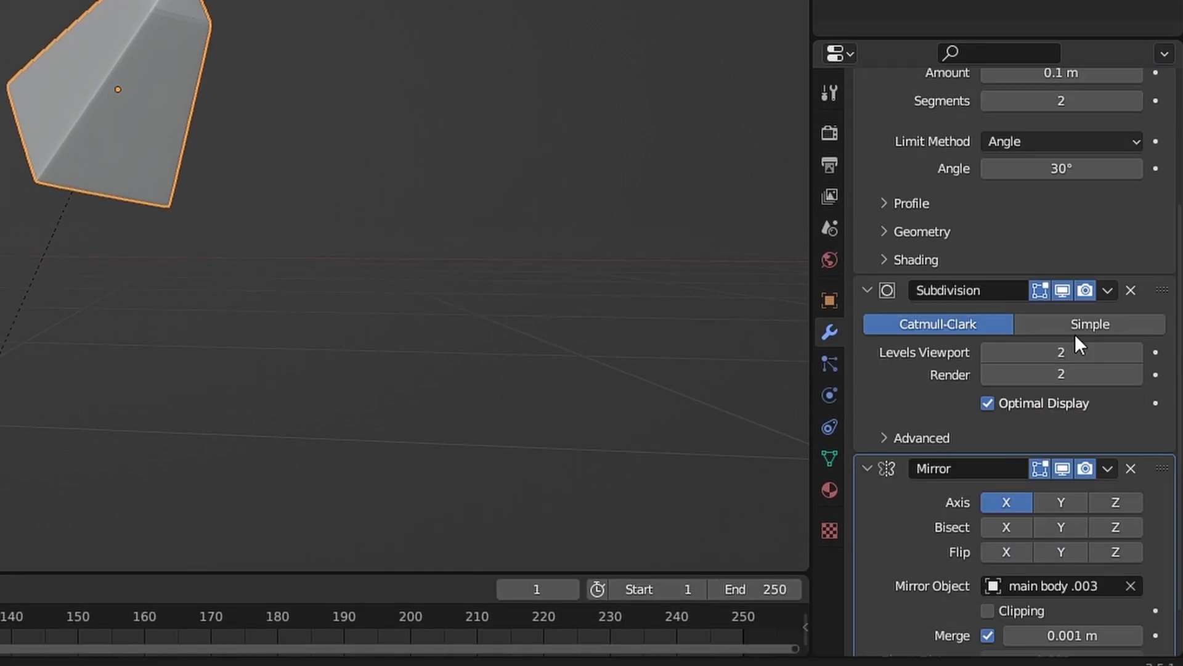
pyautogui.scroll(-2, 1086, 362)
pyautogui.press('KP_1')
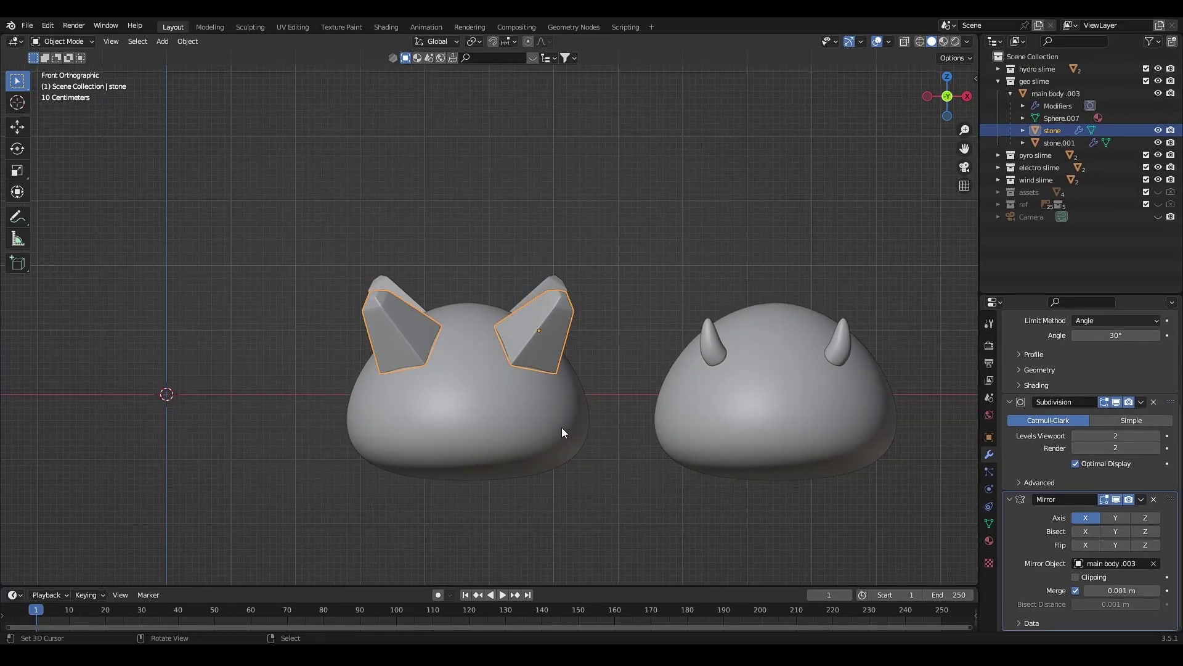
# - Isolate the wings and inspect the wing mesh in Edit Mode with modifier effects hidden
pyautogui.click(562, 432)
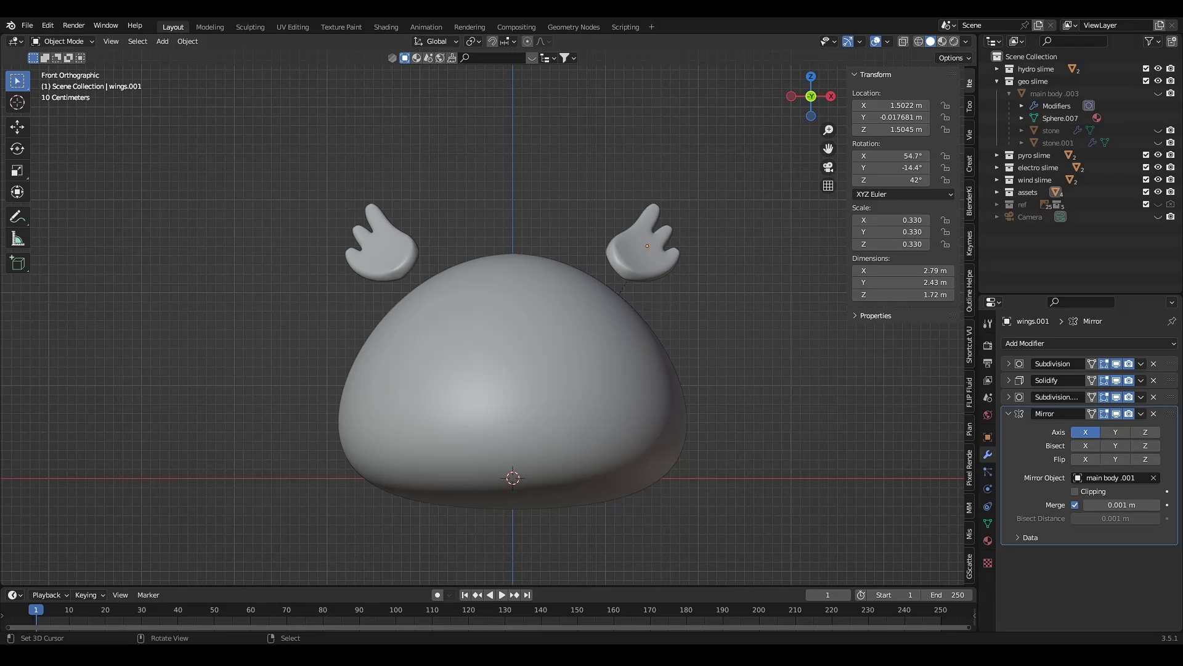
pyautogui.press('KP_Divide')
pyautogui.moveTo(707, 275); pyautogui.dragTo(693, 299, button='middle')
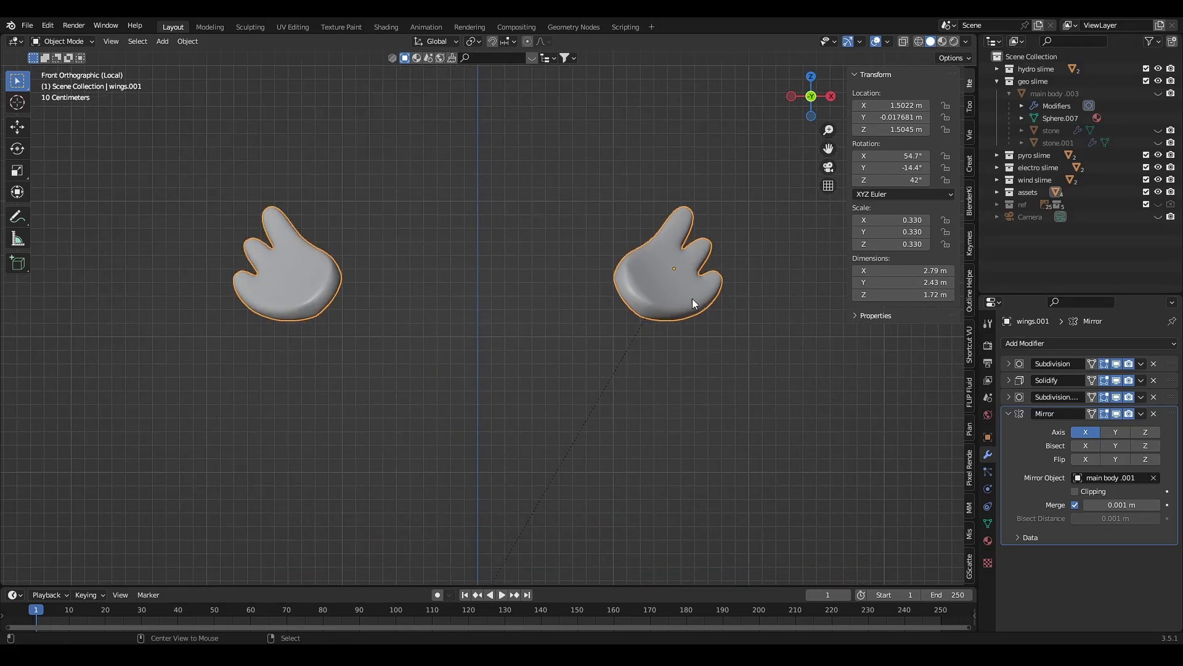
pyautogui.press('Tab')
pyautogui.press('KP_7')
pyautogui.moveTo(1116, 364); pyautogui.dragTo(1118, 417)
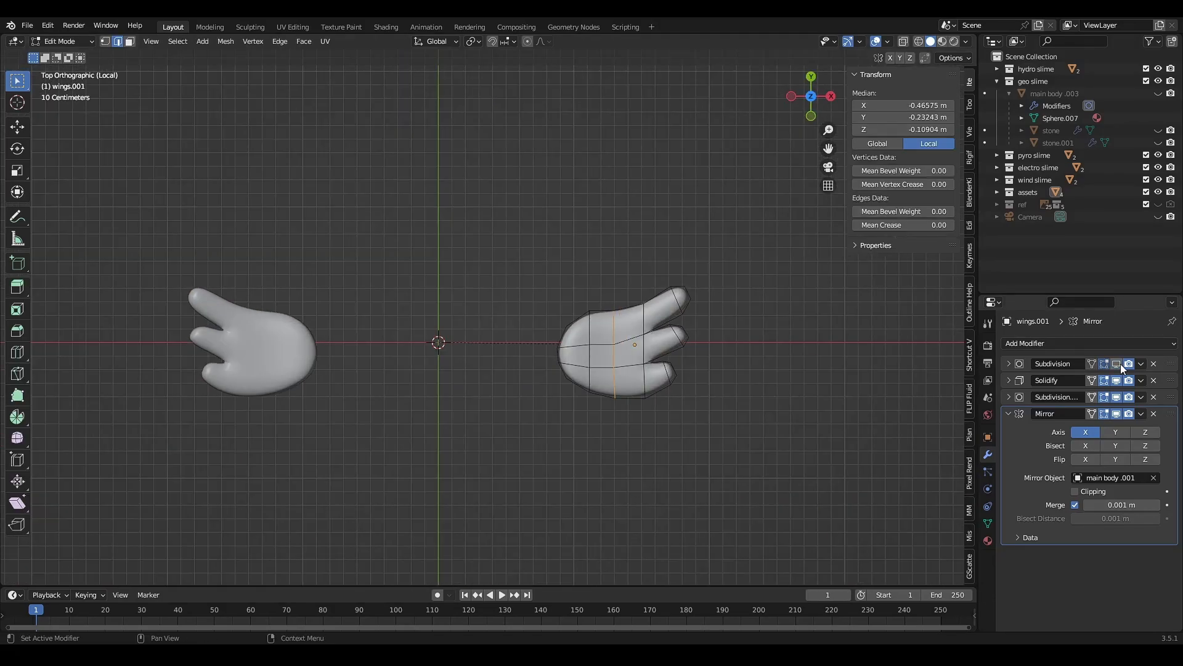
pyautogui.scroll(2, 797, 398)
pyautogui.keyDown('shift'); pyautogui.moveTo(805, 375); pyautogui.dragTo(696, 308, button='middle'); pyautogui.keyUp('shift')
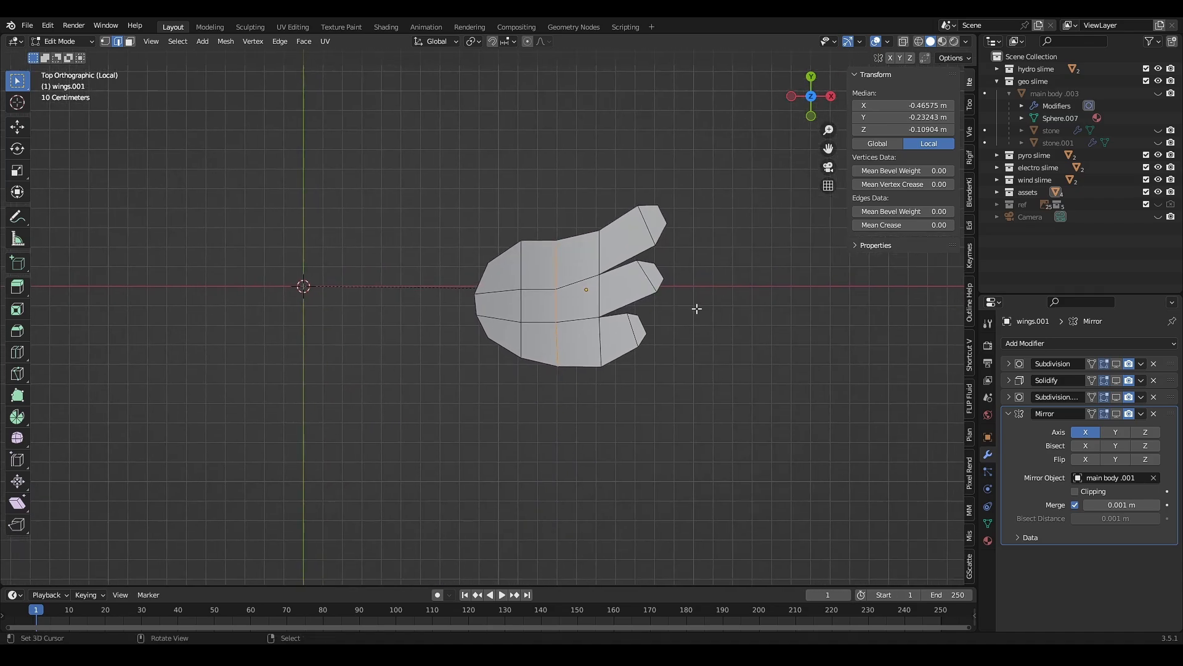
pyautogui.click(812, 115)
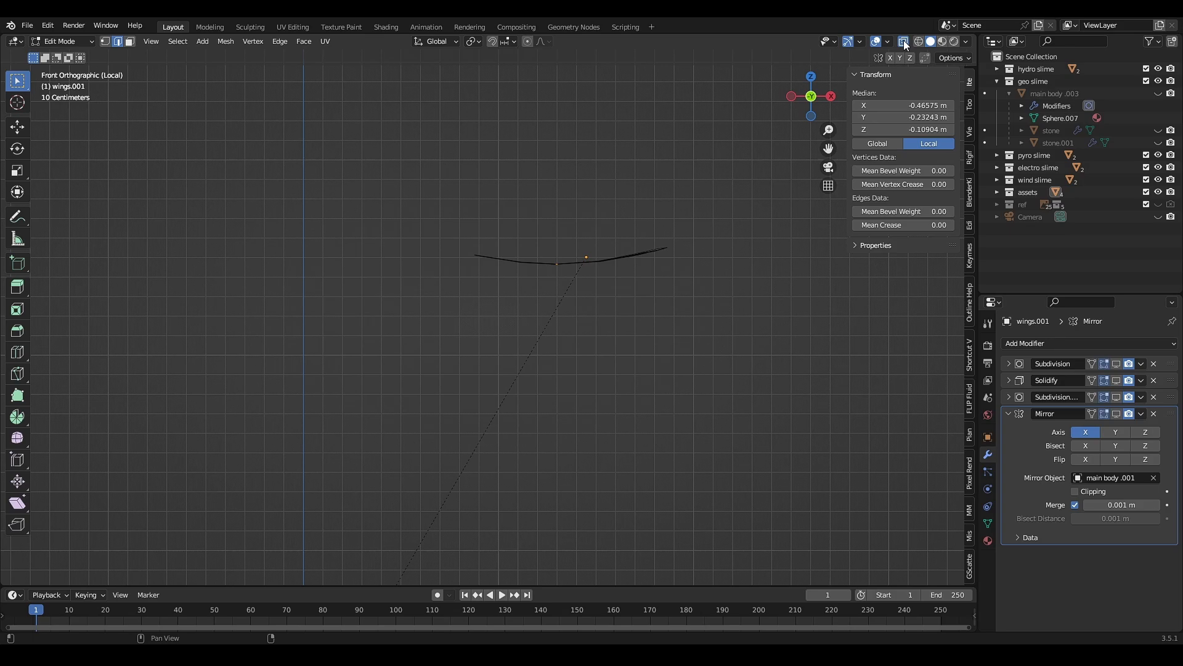
pyautogui.scroll(3, 628, 282)
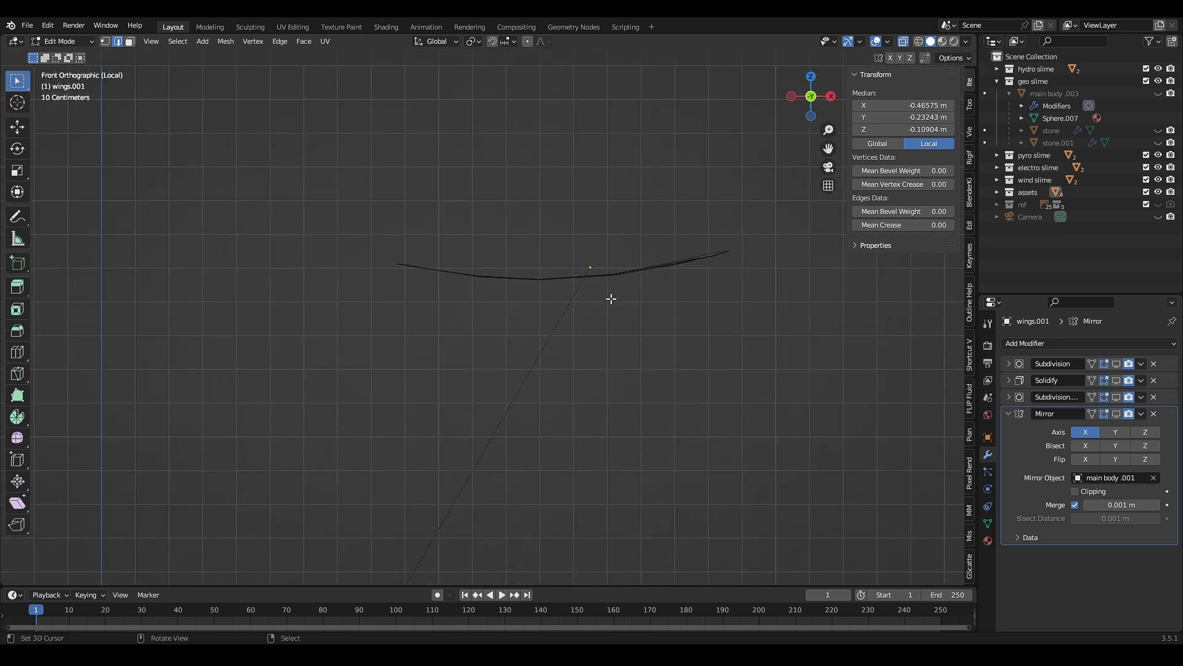
pyautogui.scroll(2, 582, 269)
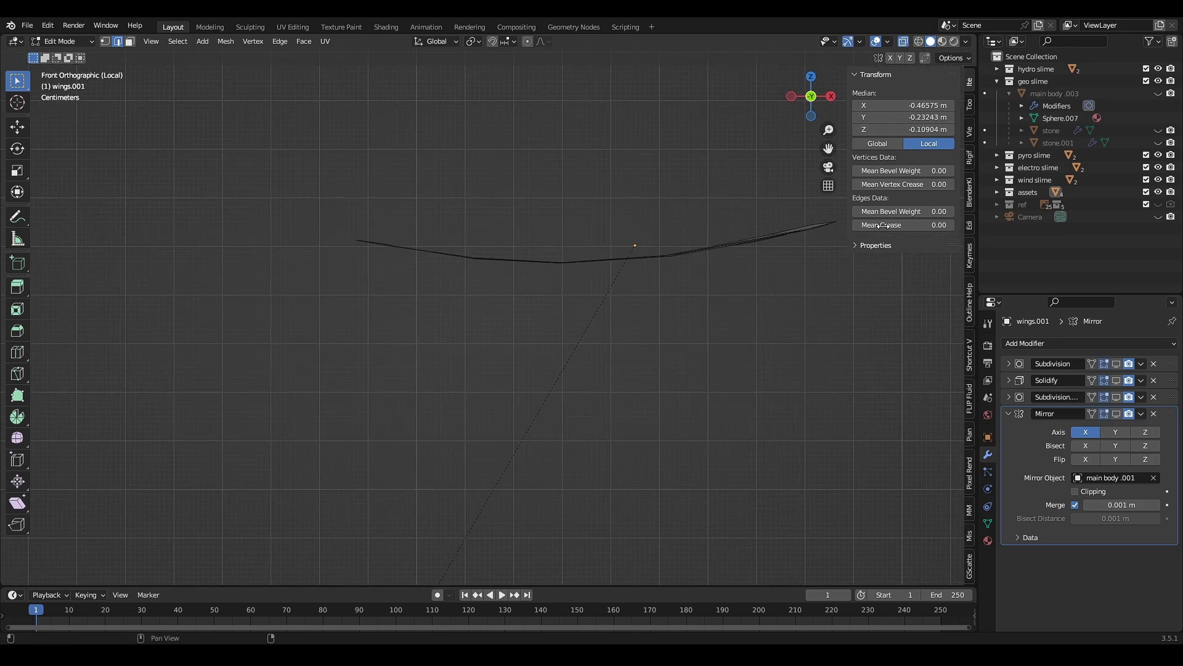
pyautogui.moveTo(388, 260)
pyautogui.mouseDown(button='middle')
pyautogui.moveTo(700, 261)
pyautogui.moveTo(706, 315)
pyautogui.moveTo(686, 239)
pyautogui.moveTo(669, 287)
pyautogui.mouseUp(button='middle')
pyautogui.press('Tab')
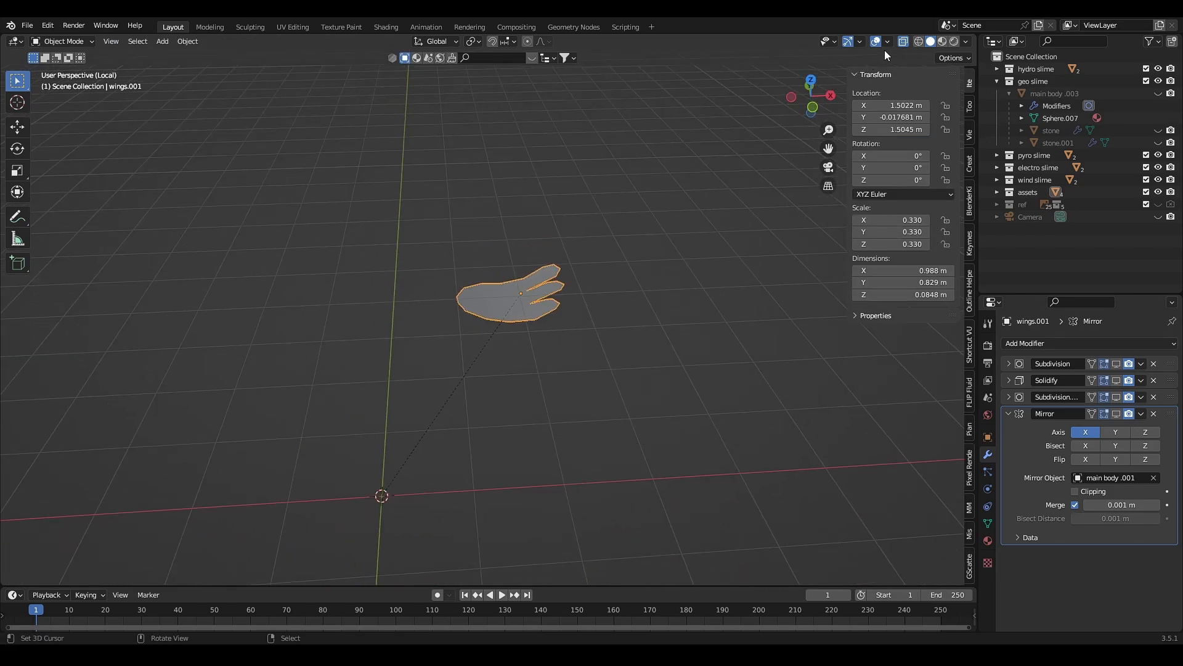
# - Enable viewport display of the wing's Subdivision, Solidify, second Subdivision and Mirror modifiers
pyautogui.click(1114, 363)
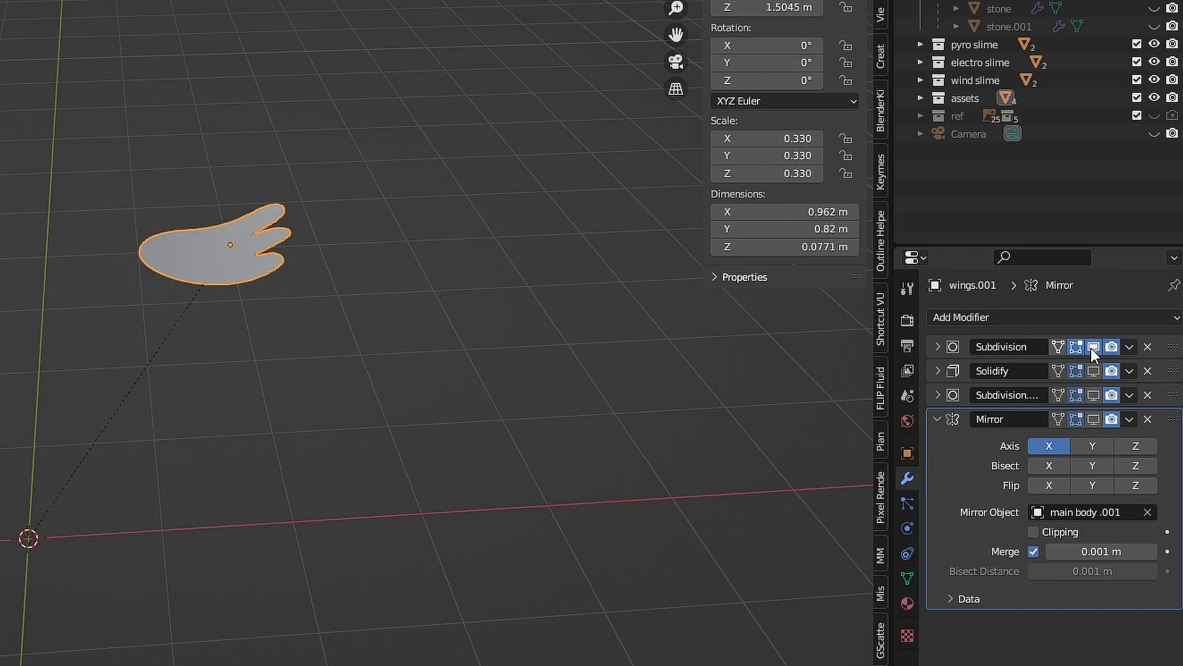
pyautogui.click(1092, 348)
pyautogui.scroll(2, 405, 296)
pyautogui.scroll(2, 416, 287)
pyautogui.scroll(-1, 425, 291)
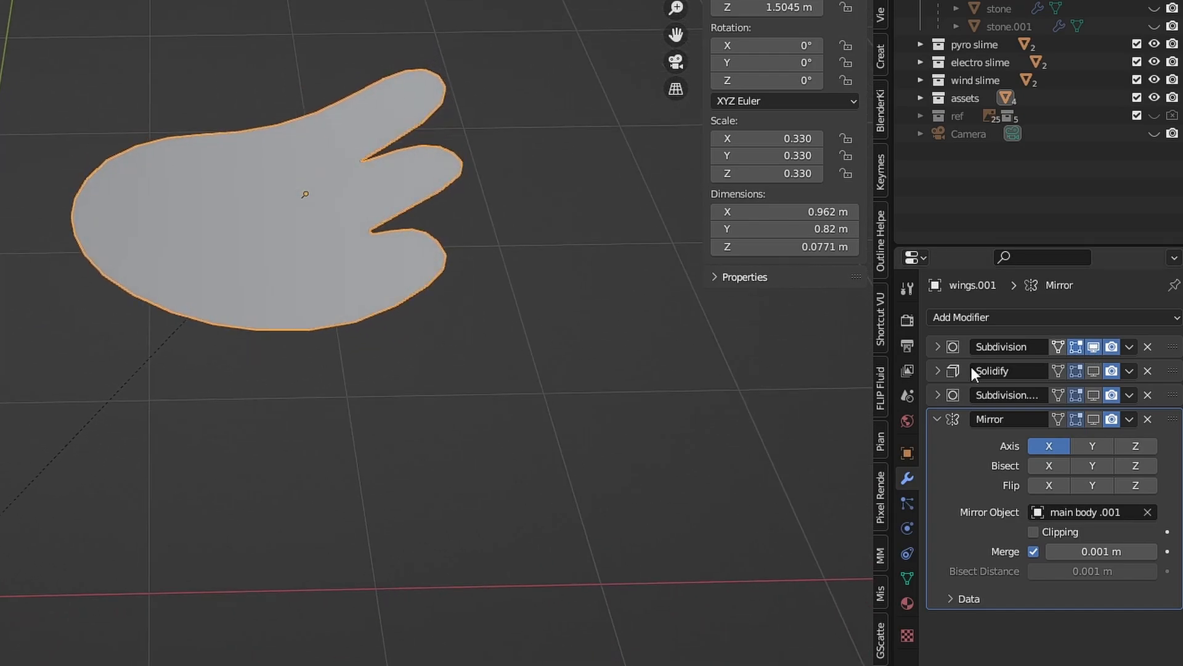
pyautogui.click(1089, 369)
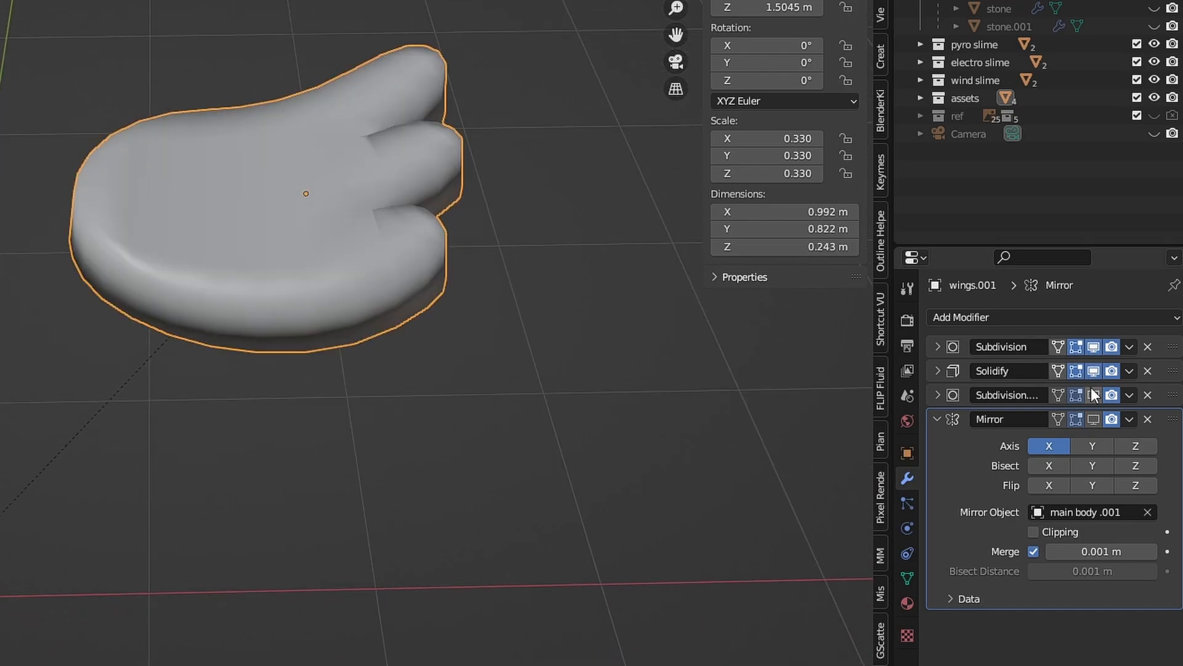
pyautogui.click(1095, 396)
pyautogui.click(1100, 414)
pyautogui.scroll(-3, 430, 330)
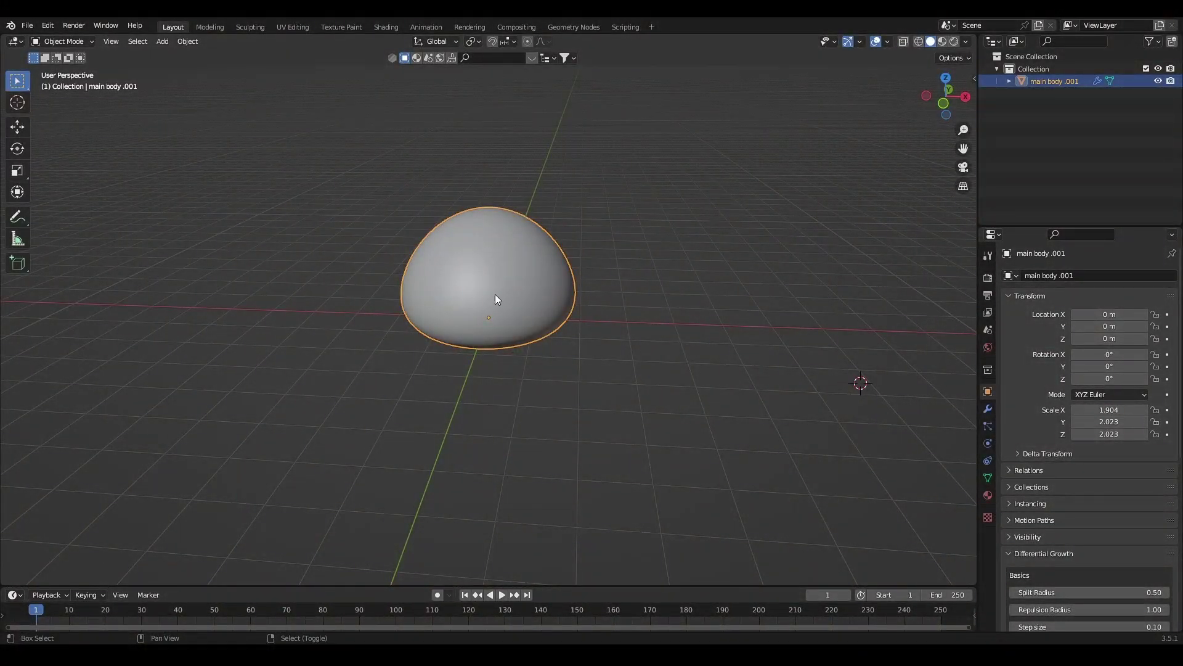
# - In UV Editing, Smart UV Project the dome with a 0.050 island margin
pyautogui.keyDown('shift'); pyautogui.moveTo(495, 294); pyautogui.dragTo(482, 261, button='middle'); pyautogui.keyUp('shift')
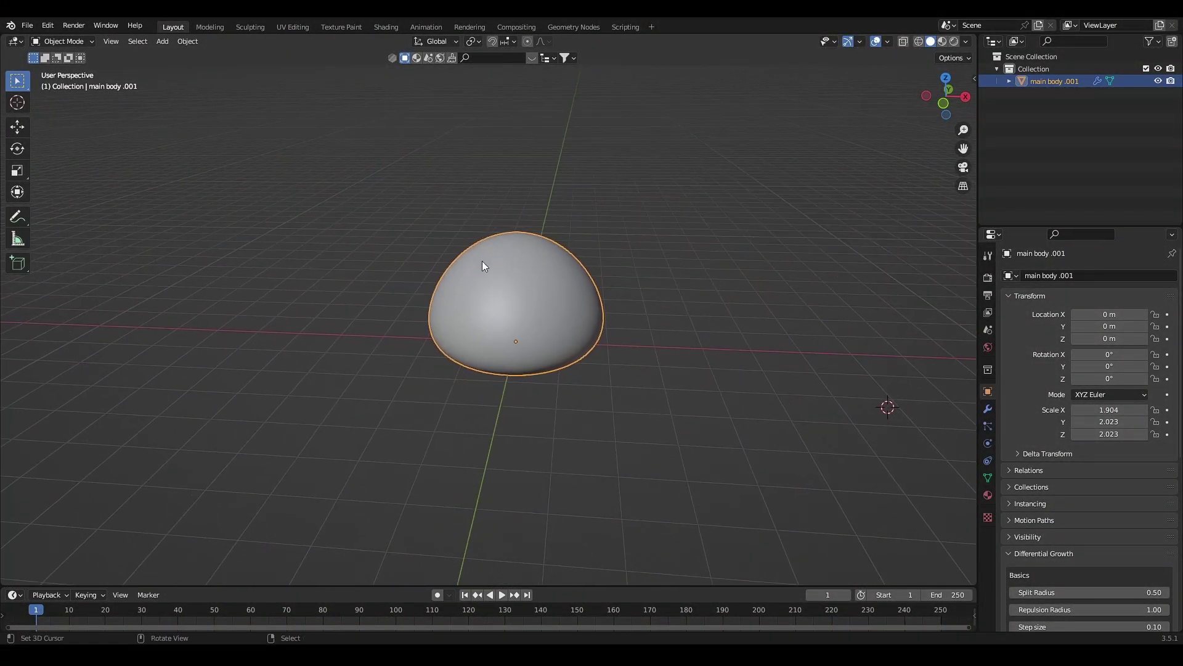
pyautogui.click(293, 26)
pyautogui.press('F3')
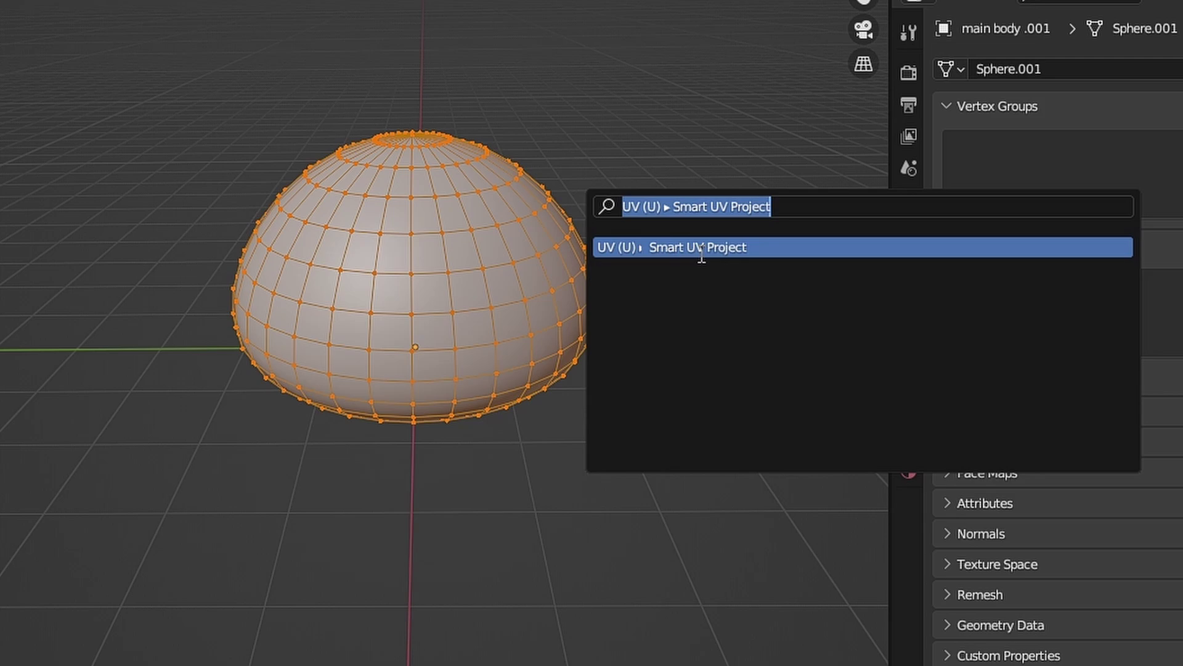
pyautogui.click(702, 248)
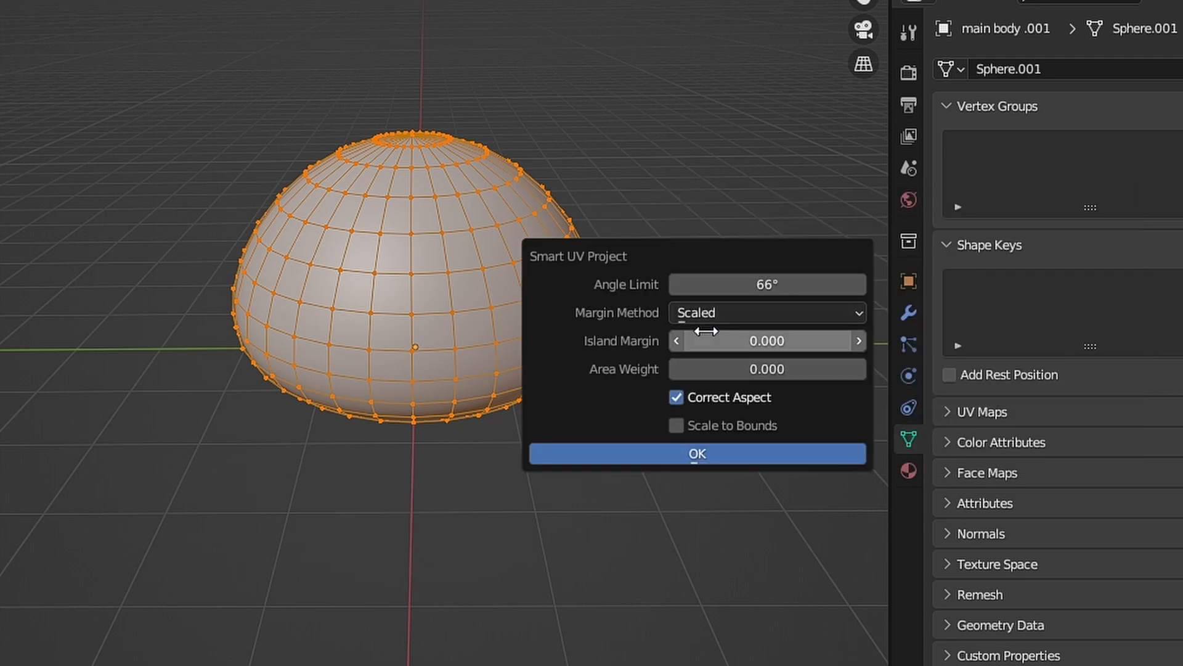
pyautogui.click(859, 343)
pyautogui.write('0')
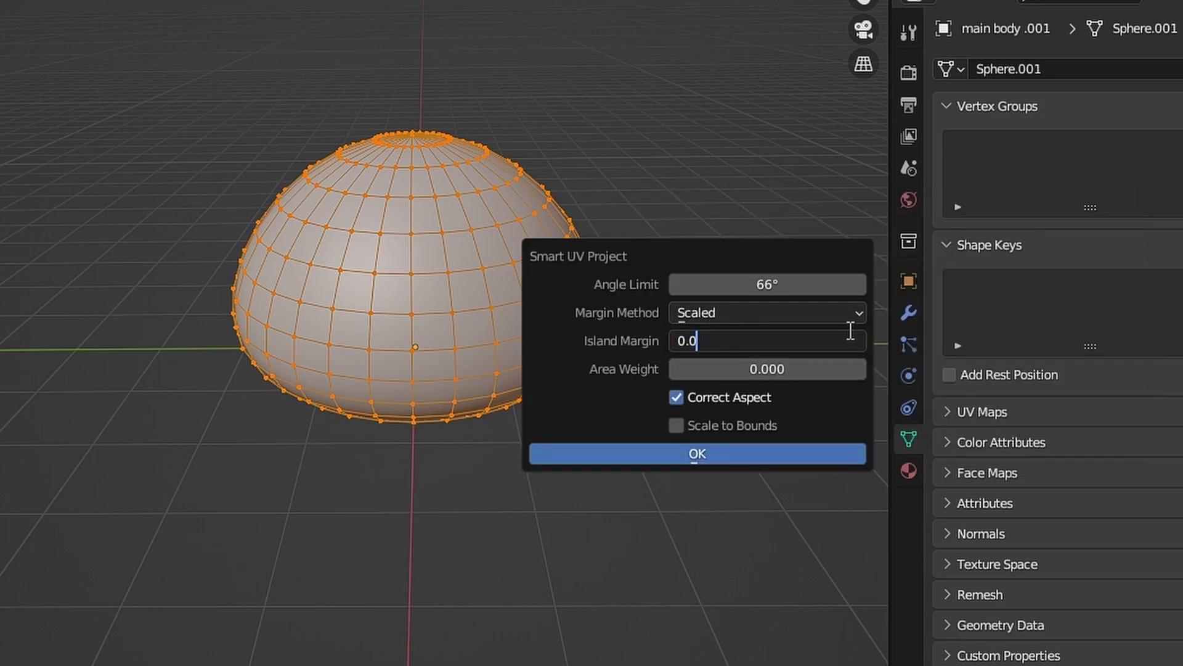
pyautogui.press('Return')
pyautogui.click(859, 335)
pyautogui.click(860, 335)
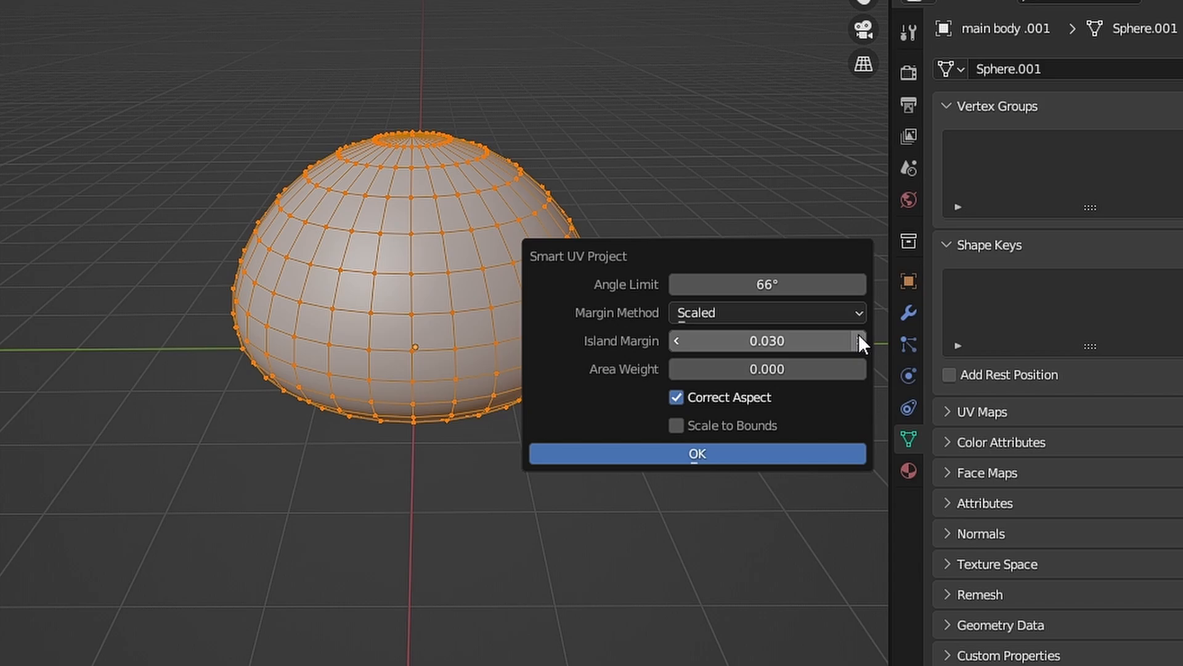
pyautogui.click(855, 344)
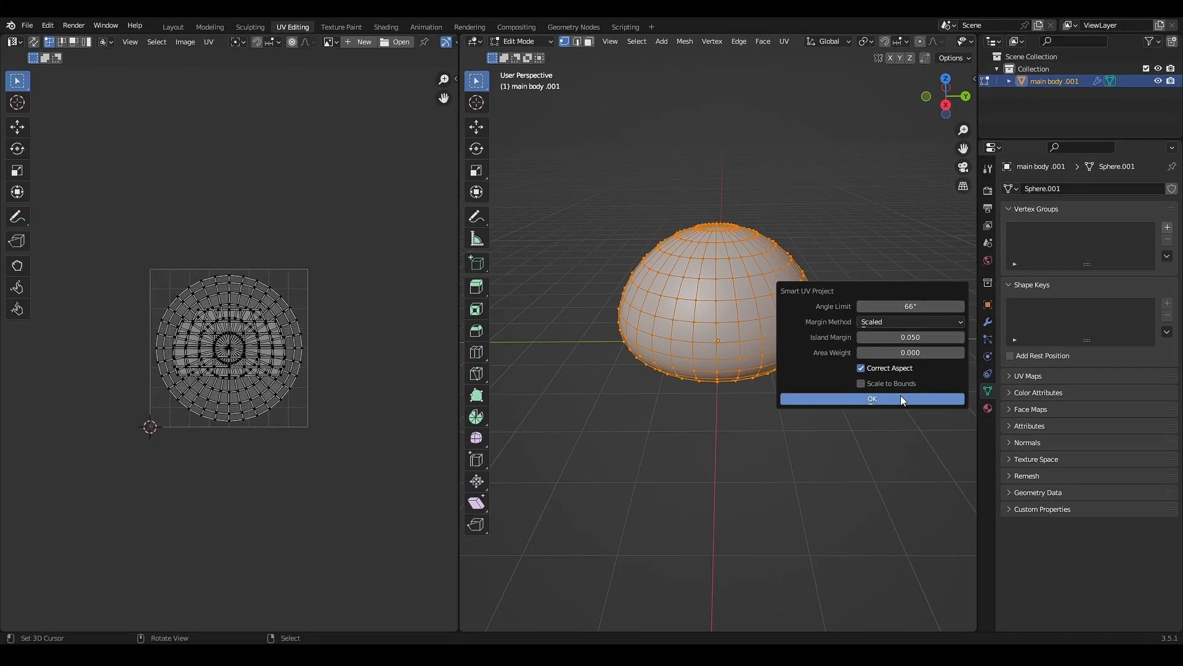
pyautogui.click(901, 400)
pyautogui.press('s')
pyautogui.click(560, 184)
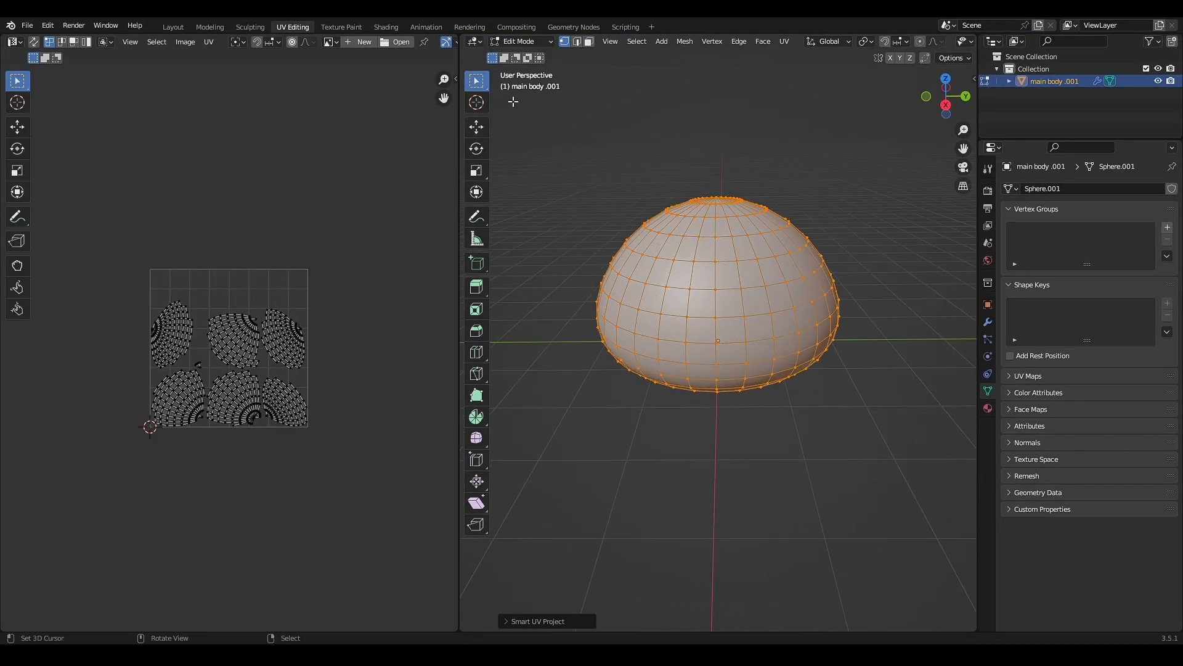
# - In Texture Paint, set up a Base Color slot named 'base color', 2048 px square with a fully transparent background
pyautogui.click(340, 26)
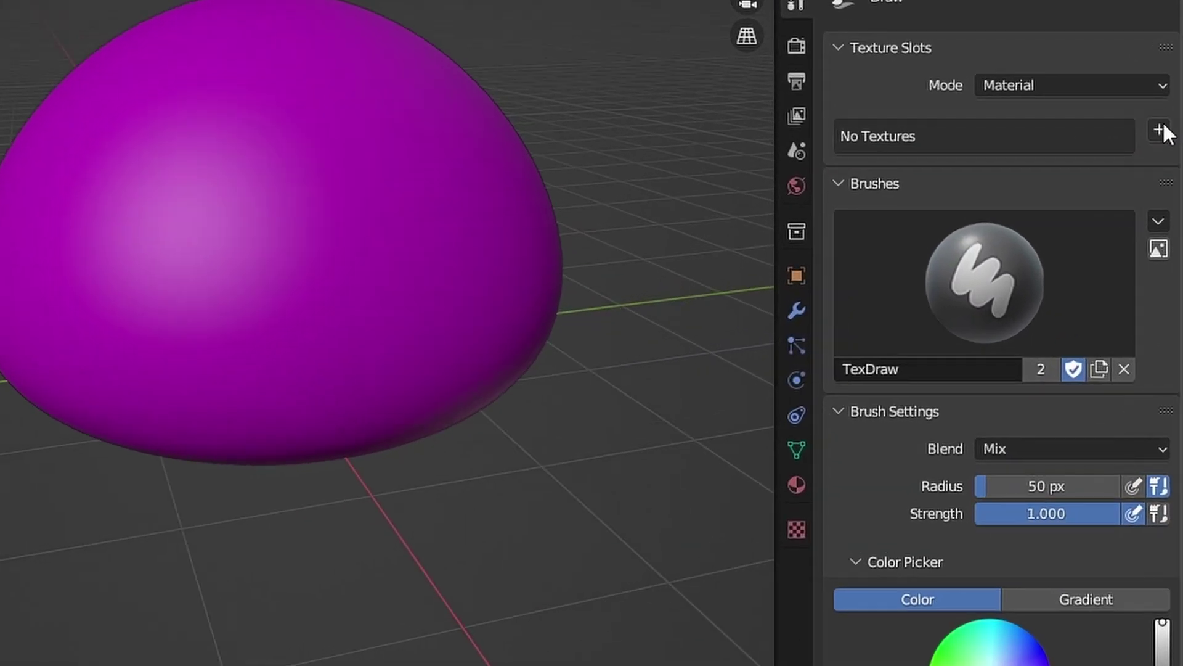
pyautogui.click(1161, 131)
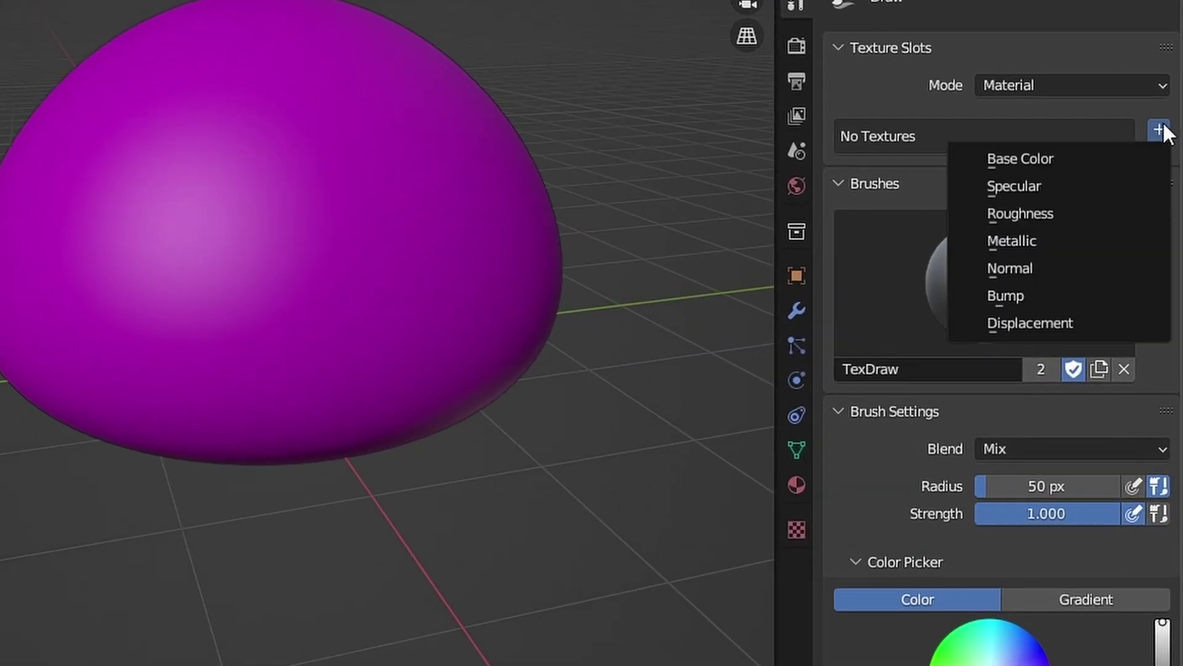
pyautogui.click(1147, 157)
pyautogui.click(1115, 181)
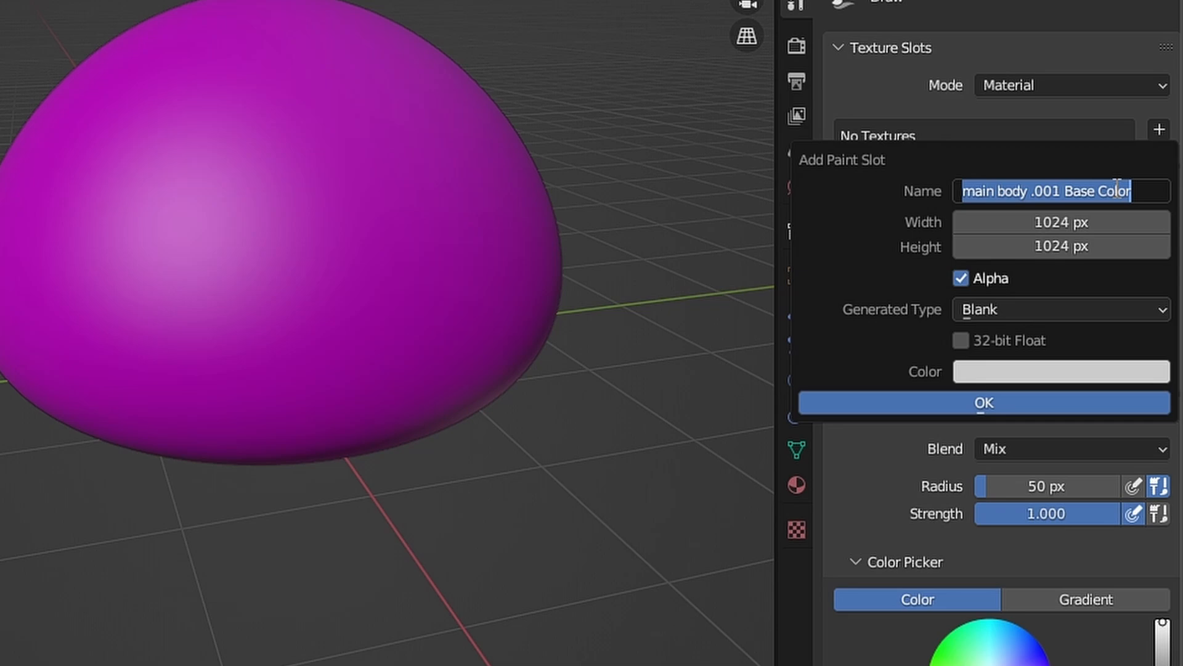
pyautogui.write('base color')
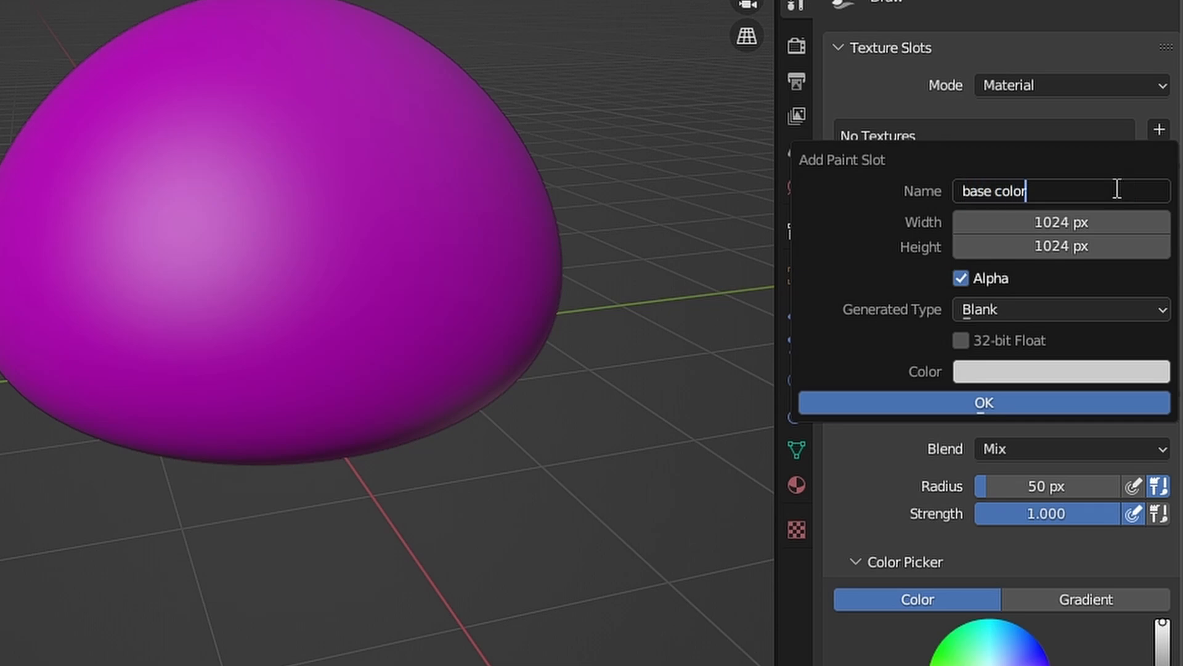
pyautogui.press('Return')
pyautogui.moveTo(1101, 220); pyautogui.dragTo(1096, 222)
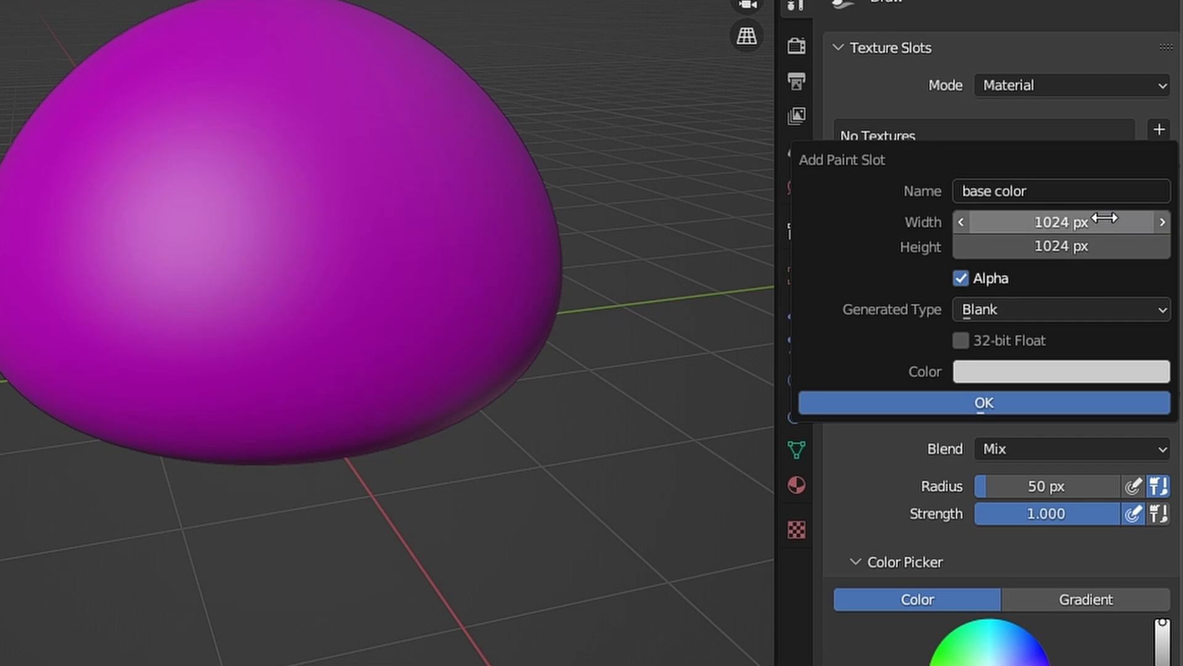
pyautogui.click(1079, 211)
pyautogui.write('*2')
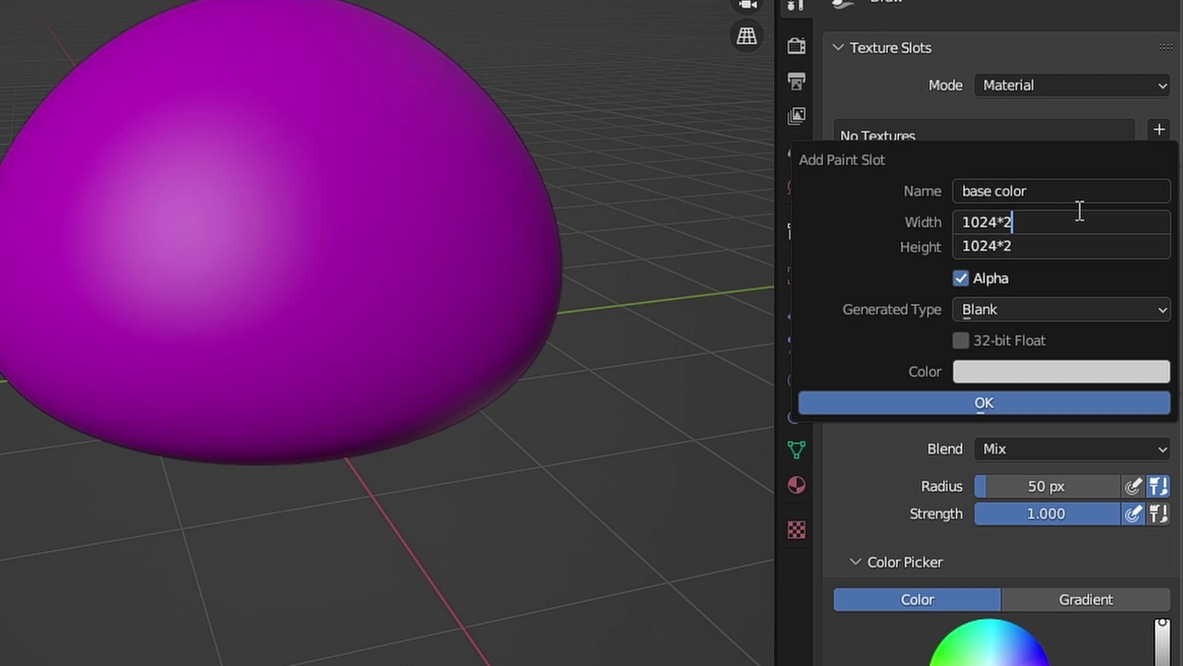
pyautogui.write('2048')
pyautogui.press('Return')
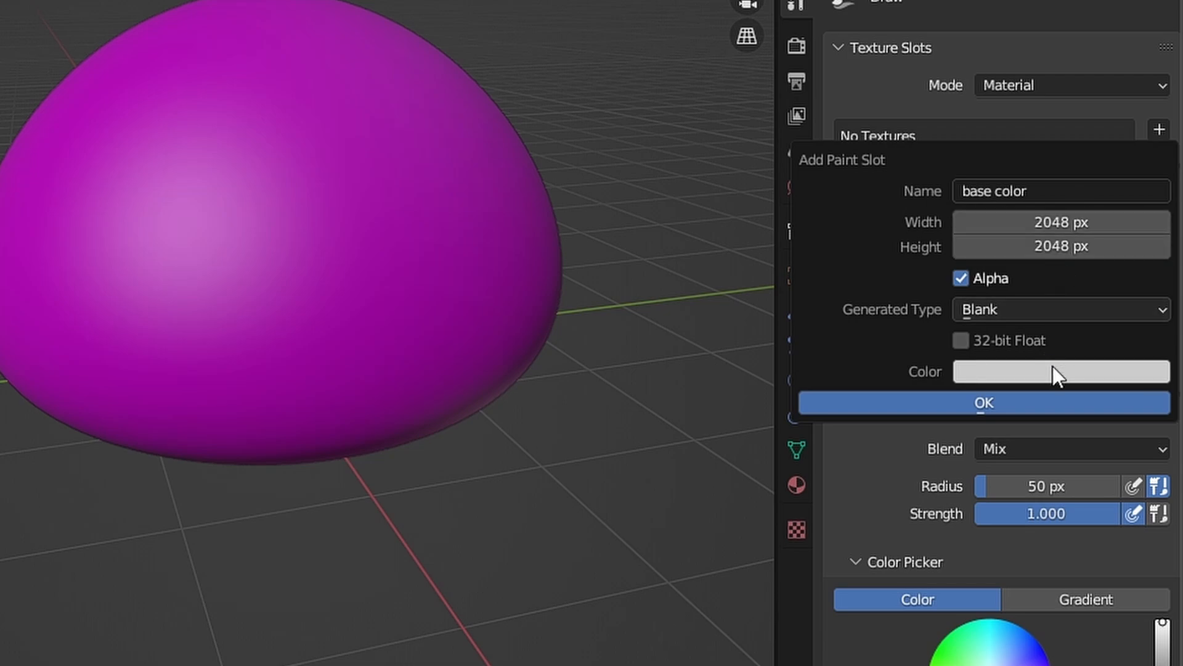
pyautogui.click(1053, 370)
pyautogui.moveTo(1036, 334); pyautogui.dragTo(889, 334)
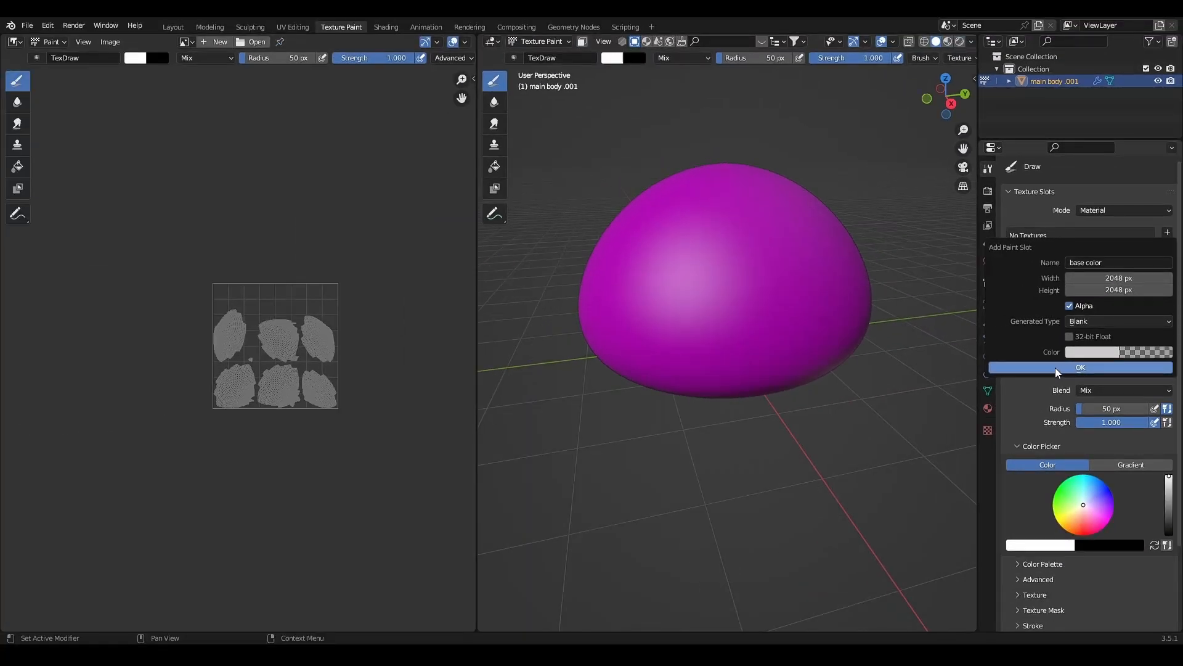
# - Create the paint texture, fit the UV image in view and pick the fill brush against the back reference
pyautogui.click(1054, 367)
pyautogui.press('Home')
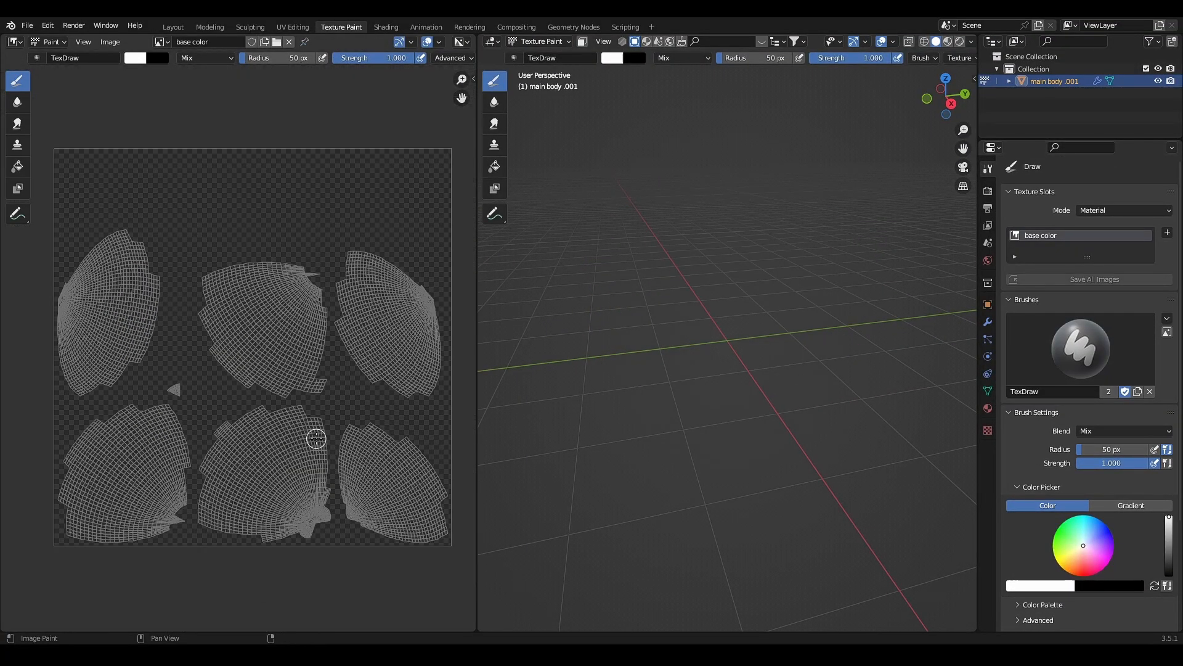
pyautogui.scroll(1, 319, 434)
pyautogui.press('ctrl+KP_1')
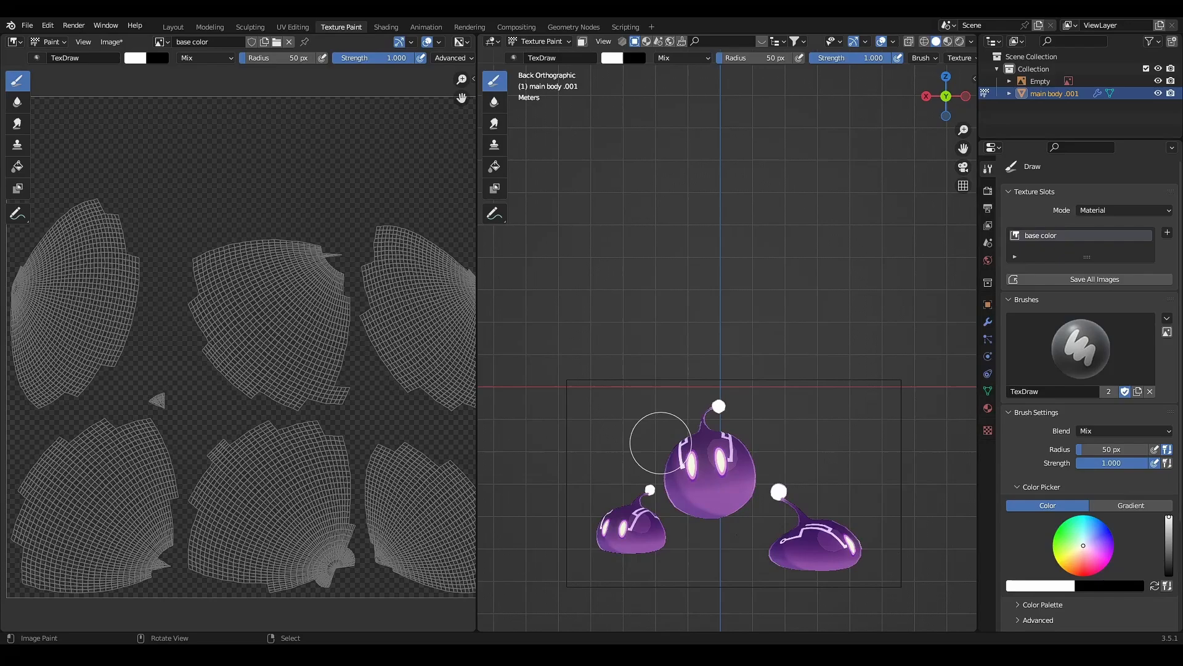
pyautogui.click(496, 167)
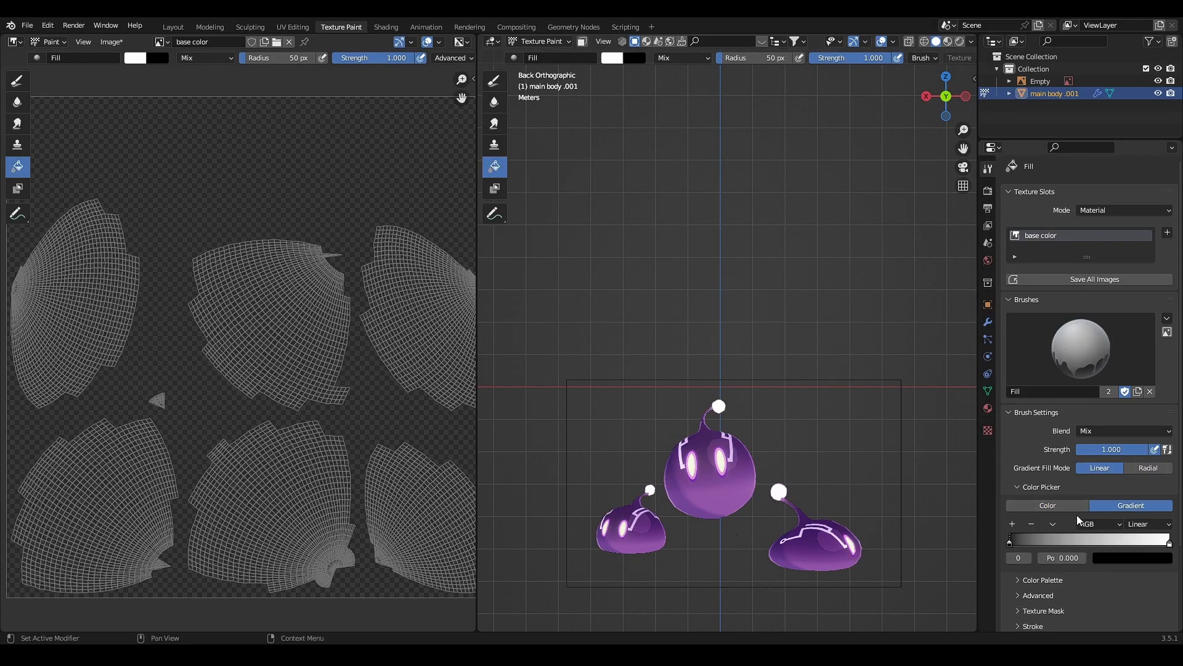
pyautogui.scroll(-1, 1077, 514)
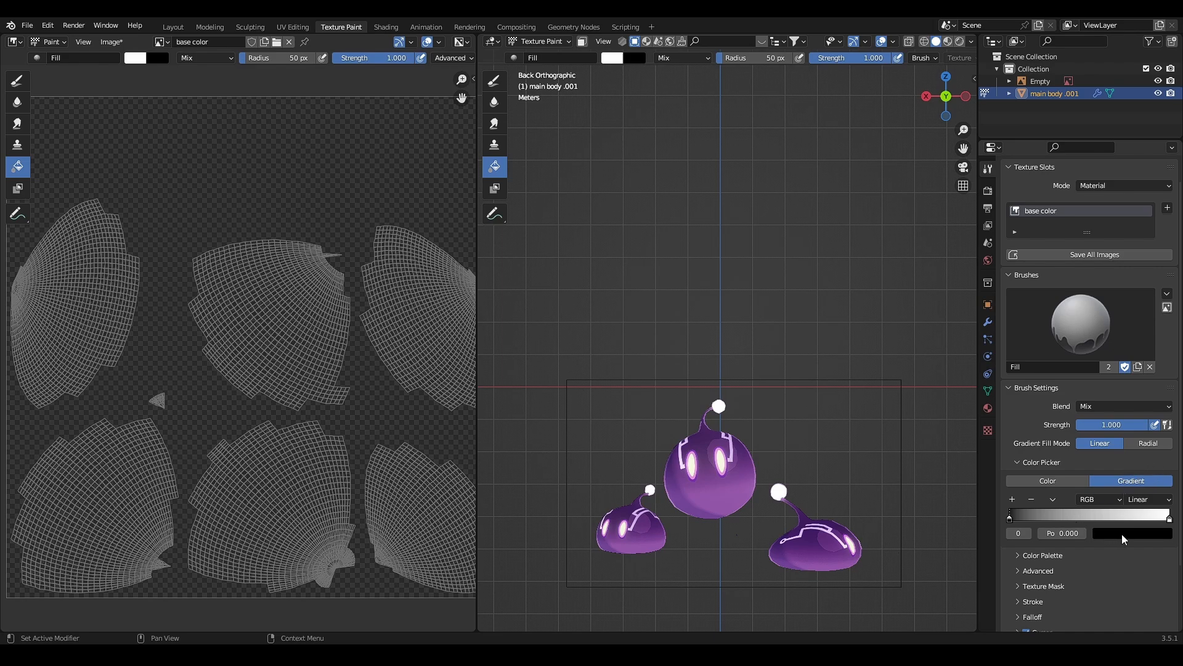
# - Sample dark and lighter purples from the reference slime for the gradient's two colour stops
pyautogui.click(1122, 535)
pyautogui.click(1160, 479)
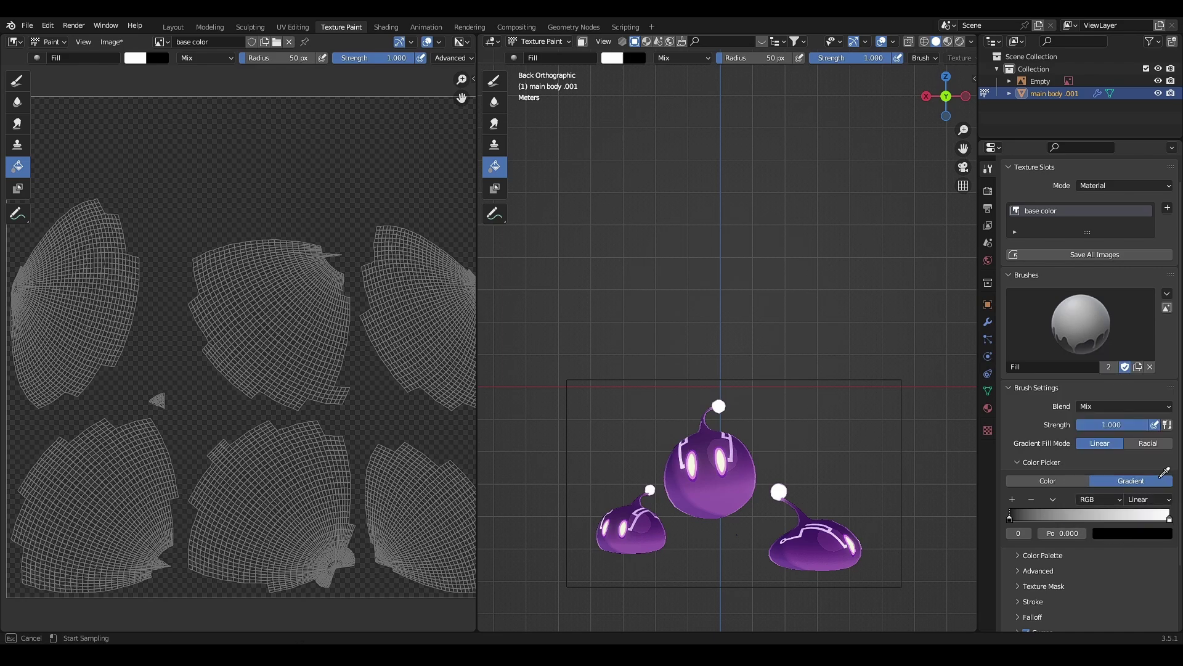
pyautogui.click(708, 427)
pyautogui.click(1028, 533)
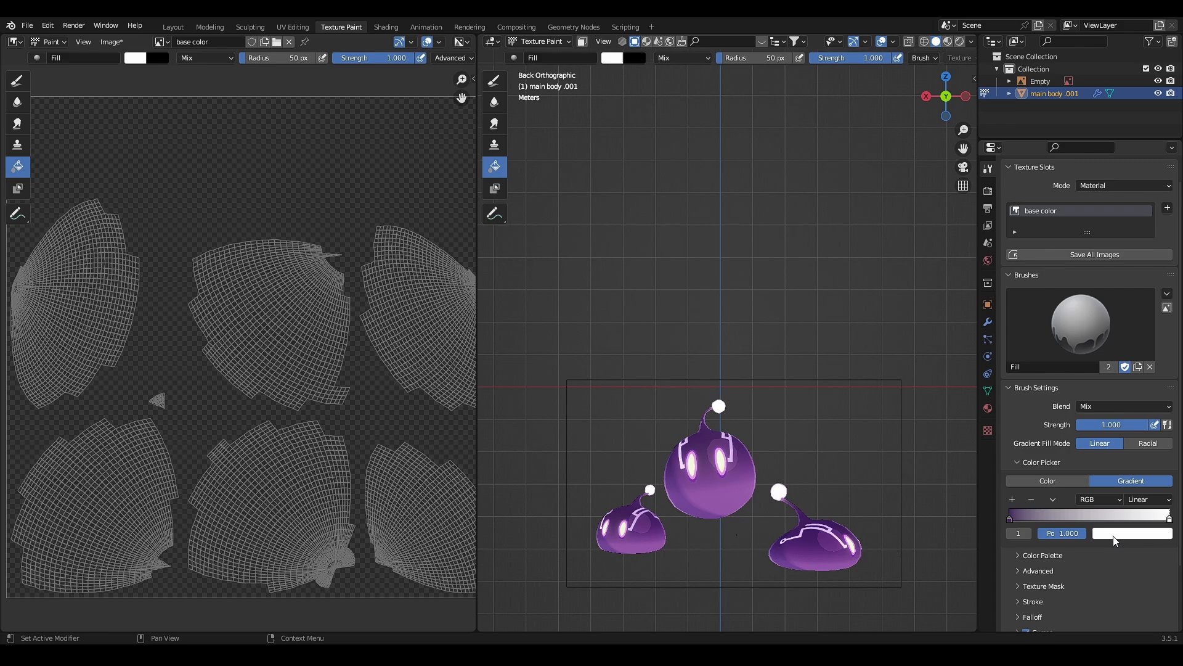
pyautogui.click(1118, 534)
pyautogui.click(1161, 480)
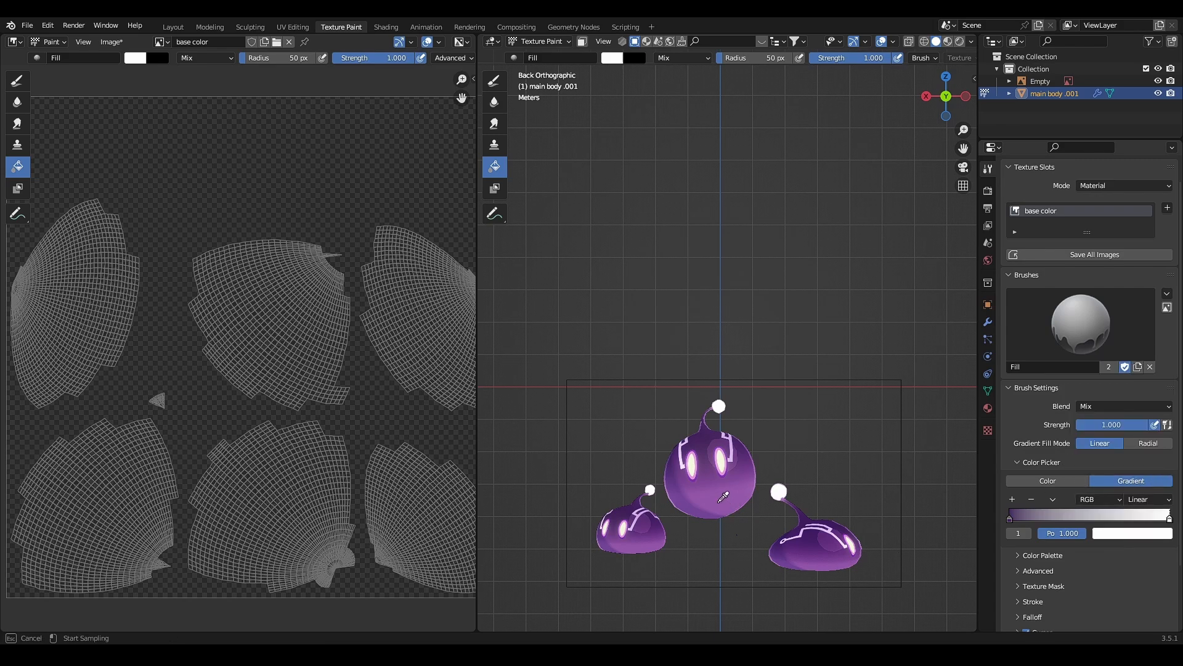
pyautogui.click(722, 499)
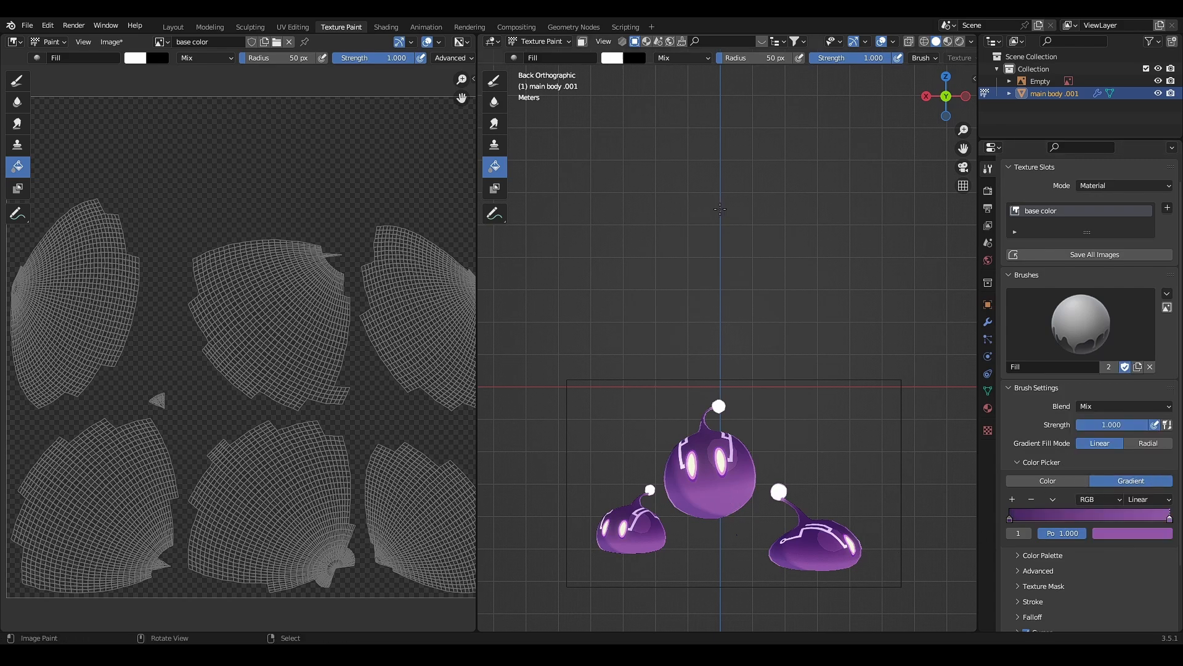
# - Fill the dome with the purple gradient, undoing and redoing for a lighter result
pyautogui.moveTo(731, 337); pyautogui.dragTo(721, 377)
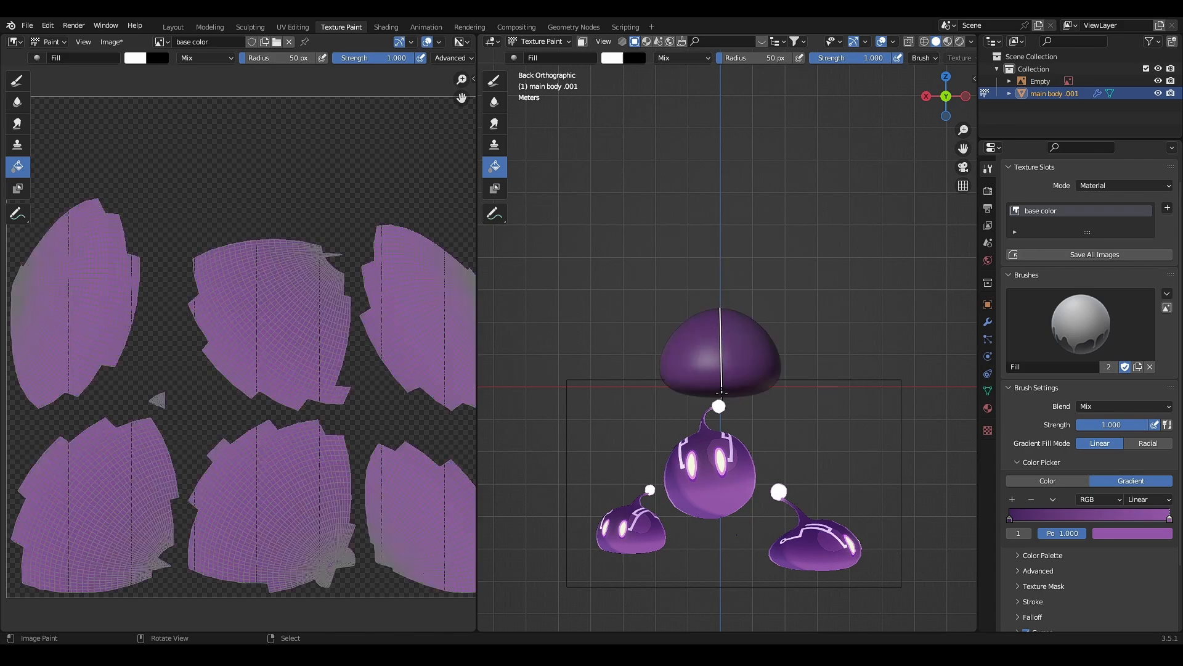
pyautogui.scroll(1, 721, 396)
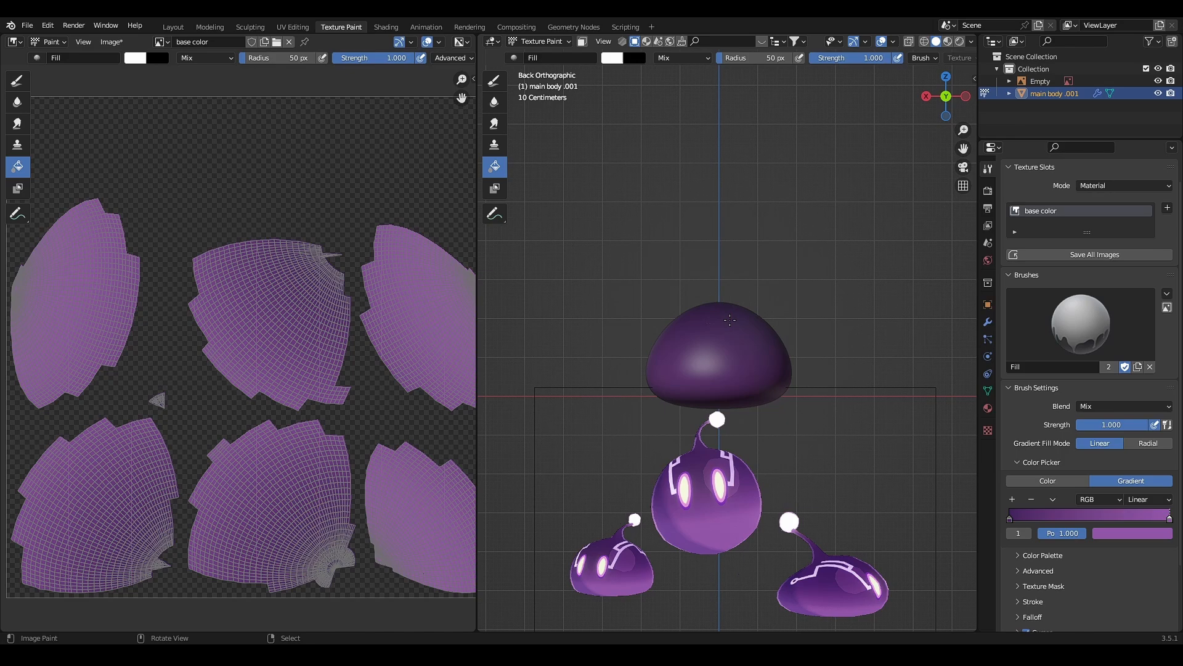
pyautogui.hotkey('ctrl', 'z')
pyautogui.hotkey('ctrl', 'shift', 'z')
pyautogui.scroll(1, 741, 352)
pyautogui.scroll(-1, 759, 386)
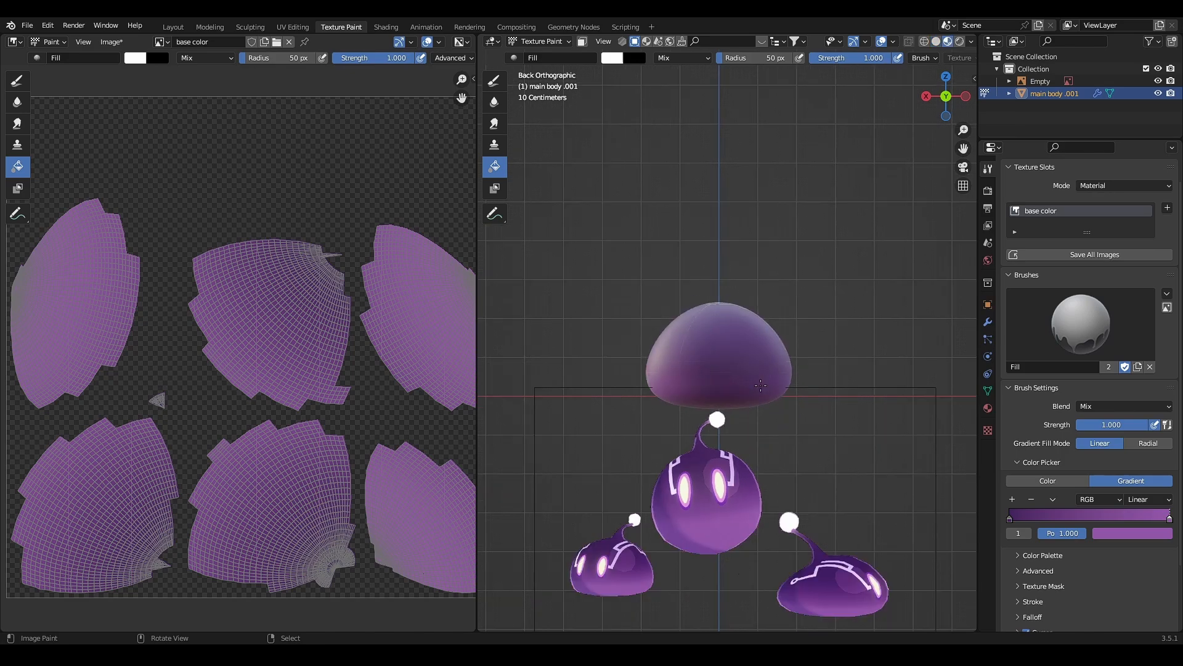
pyautogui.scroll(2, 759, 386)
pyautogui.scroll(1, 760, 385)
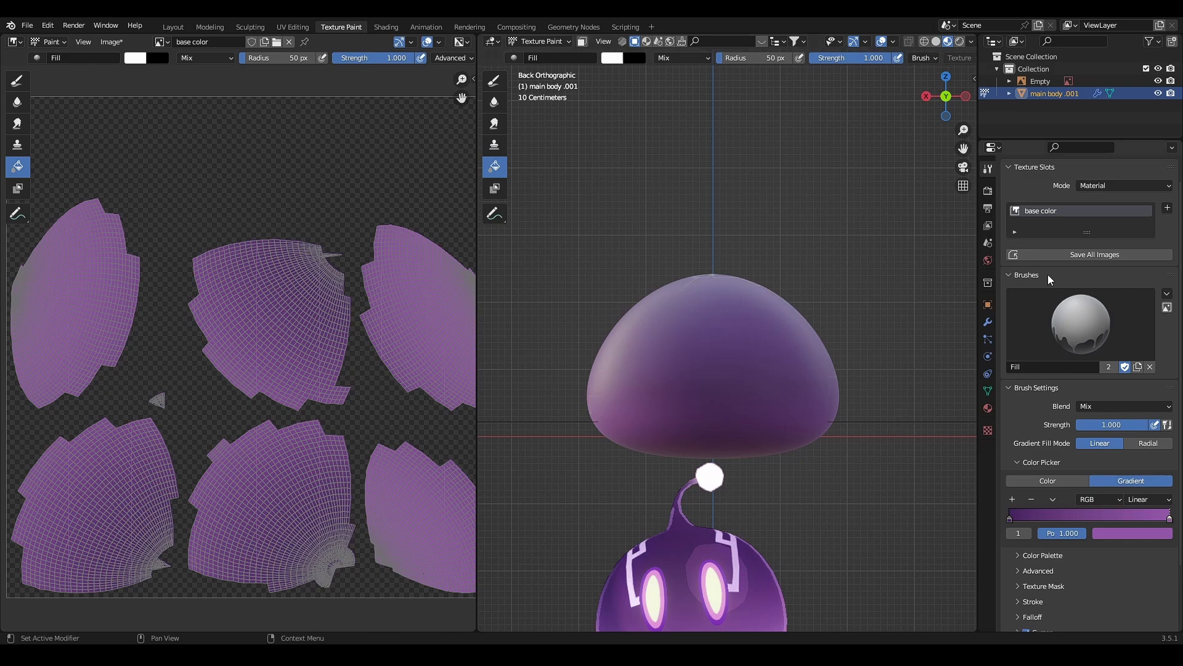
# - Add a new 'Material.001 Base Color' paint texture slot and confirm it
pyautogui.click(1166, 210)
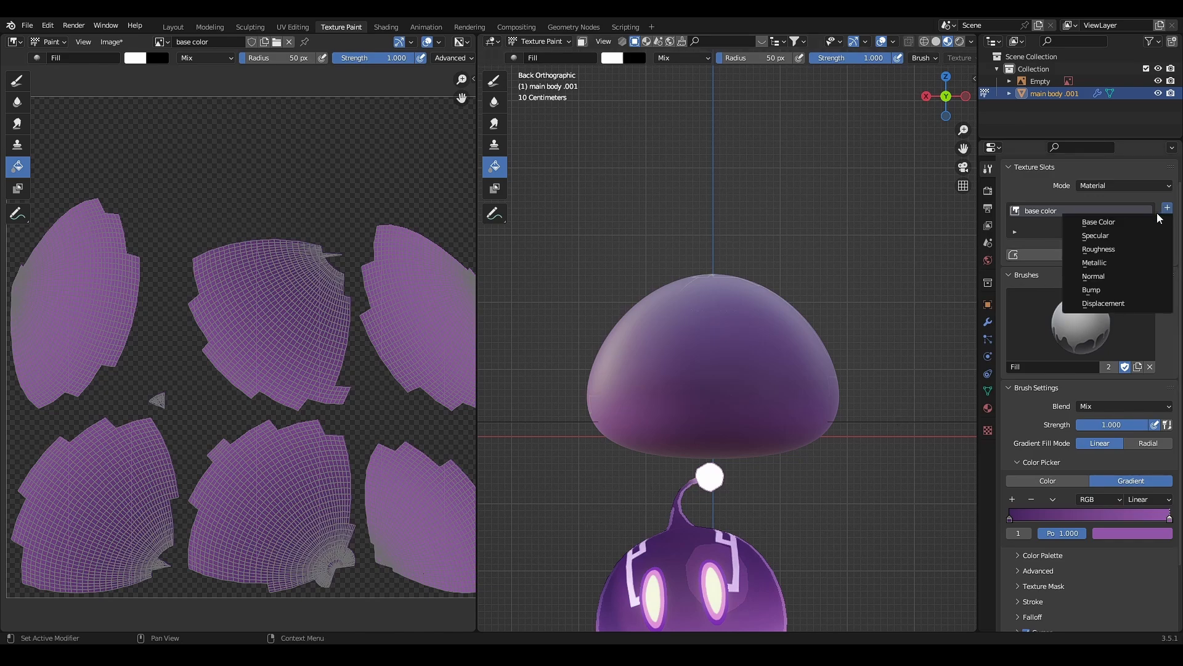
pyautogui.click(1156, 221)
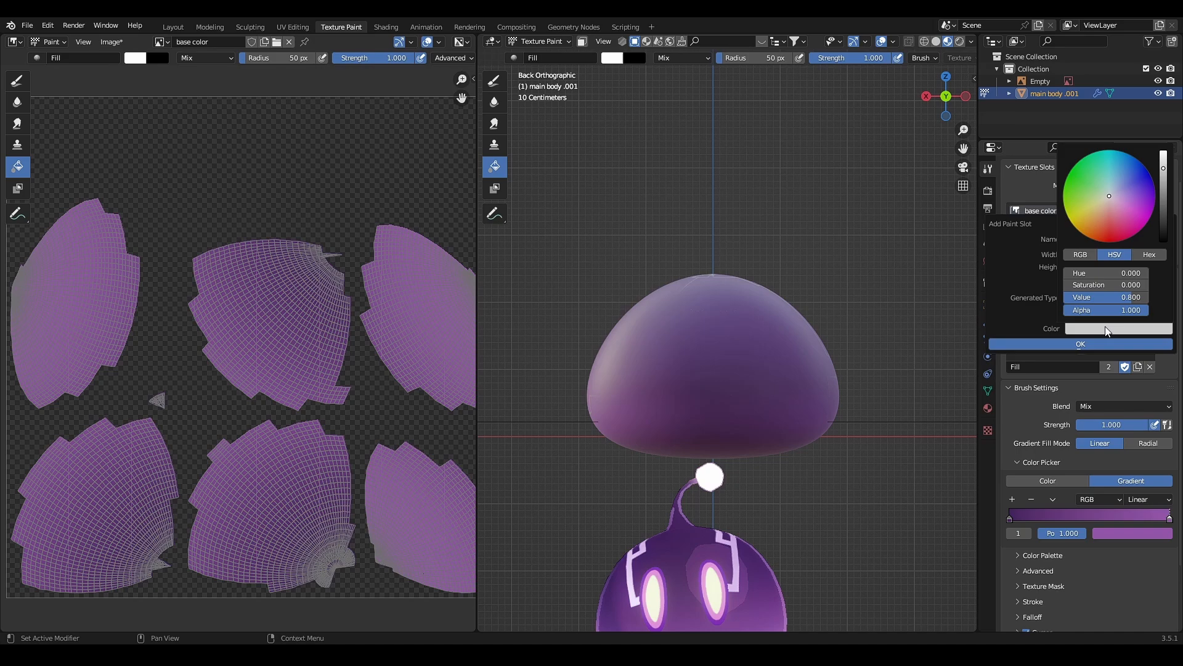
pyautogui.moveTo(1166, 219); pyautogui.dragTo(1164, 245)
pyautogui.press('Escape')
pyautogui.click(1106, 344)
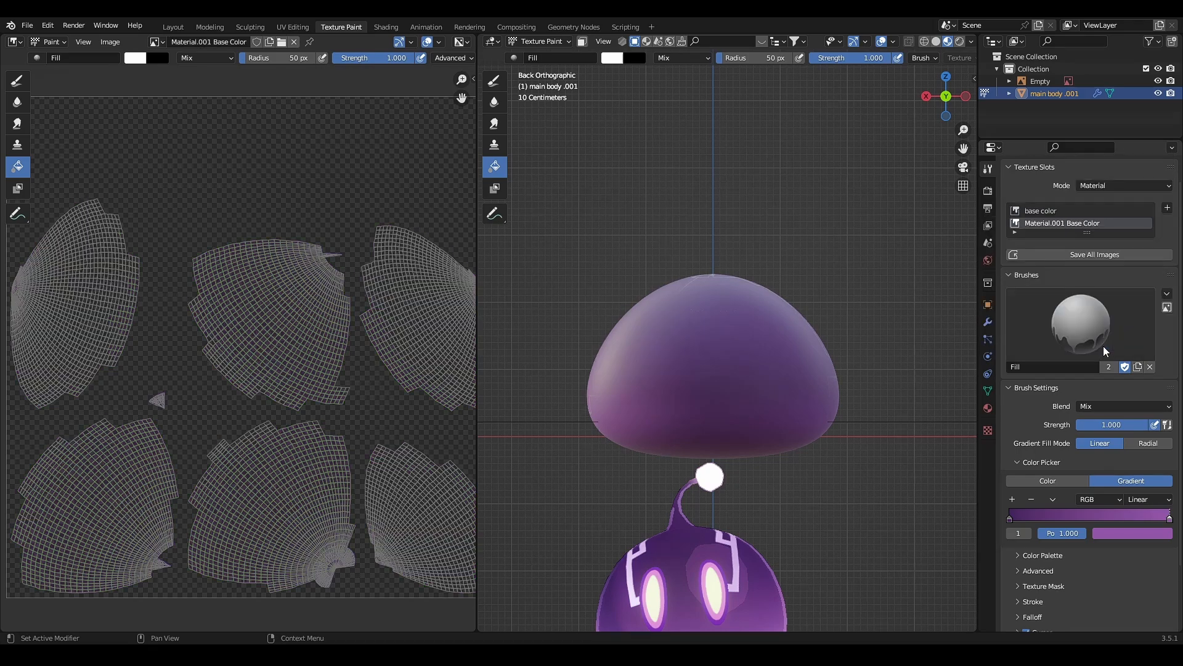
# - In Shading, disconnect the old base color image and place the new image node beside it
pyautogui.click(398, 27)
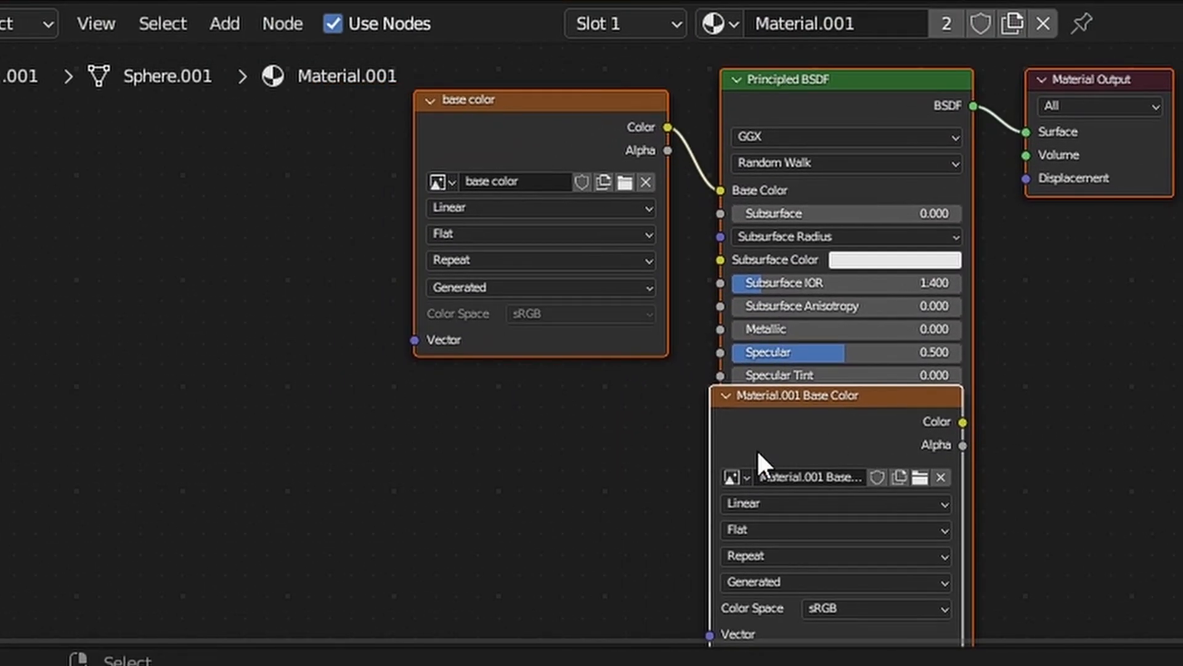
pyautogui.moveTo(779, 454); pyautogui.dragTo(360, 323)
pyautogui.moveTo(546, 114)
pyautogui.mouseDown()
pyautogui.moveTo(426, 155)
pyautogui.moveTo(257, 164)
pyautogui.mouseUp()
pyautogui.keyDown('ctrl'); pyautogui.moveTo(555, 148); pyautogui.dragTo(569, 277, button='right'); pyautogui.keyUp('ctrl')
pyautogui.moveTo(536, 287)
pyautogui.mouseDown()
pyautogui.moveTo(647, 153)
pyautogui.moveTo(721, 190)
pyautogui.mouseUp()
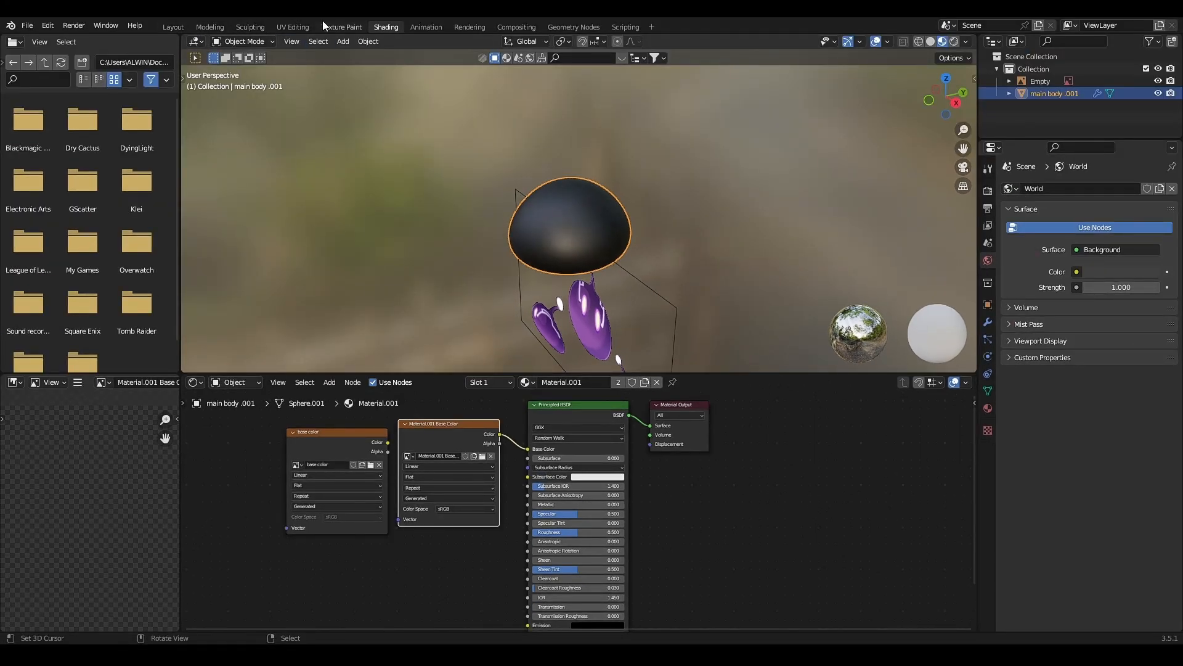
# - View the grey slime from the side with X-ray on so it shows over the reference image
pyautogui.click(340, 26)
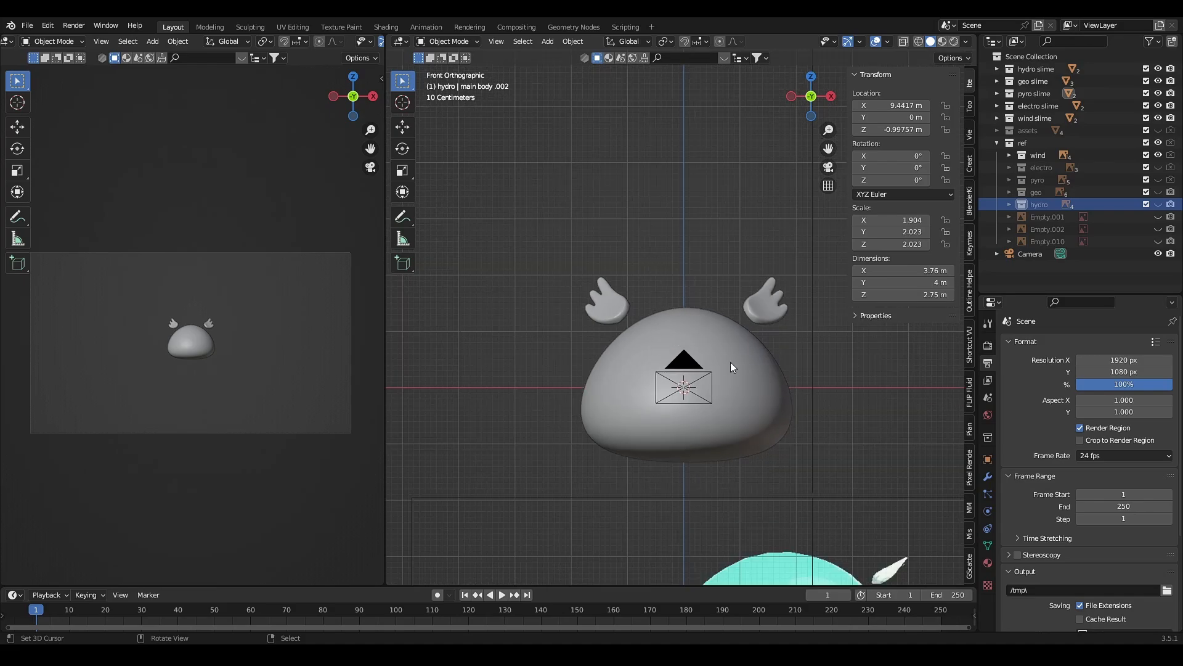
pyautogui.moveTo(731, 368); pyautogui.dragTo(804, 167, button='middle')
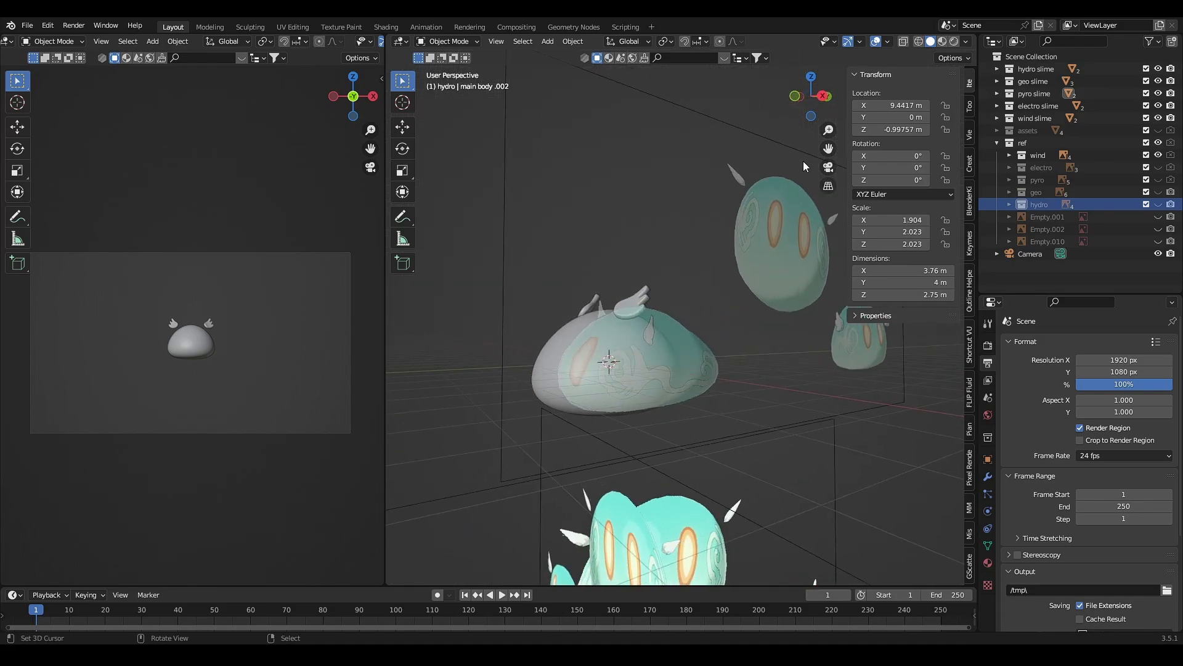
pyautogui.click(823, 96)
pyautogui.scroll(2, 664, 358)
pyautogui.scroll(3, 667, 357)
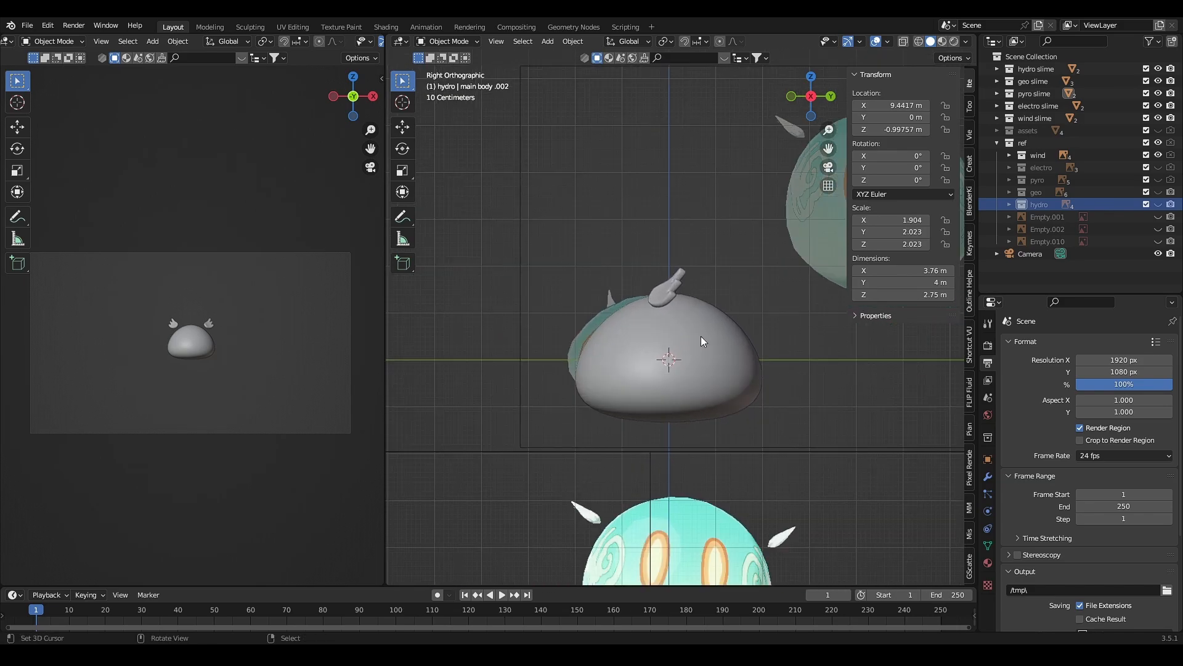
pyautogui.click(904, 42)
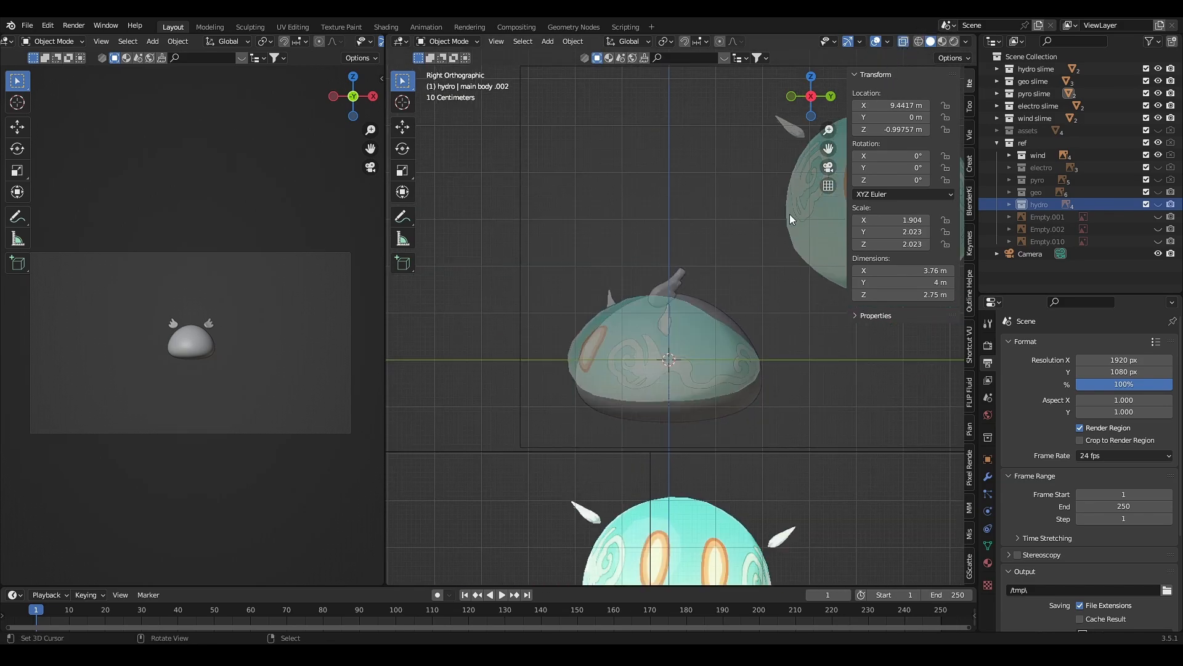
pyautogui.scroll(3, 618, 403)
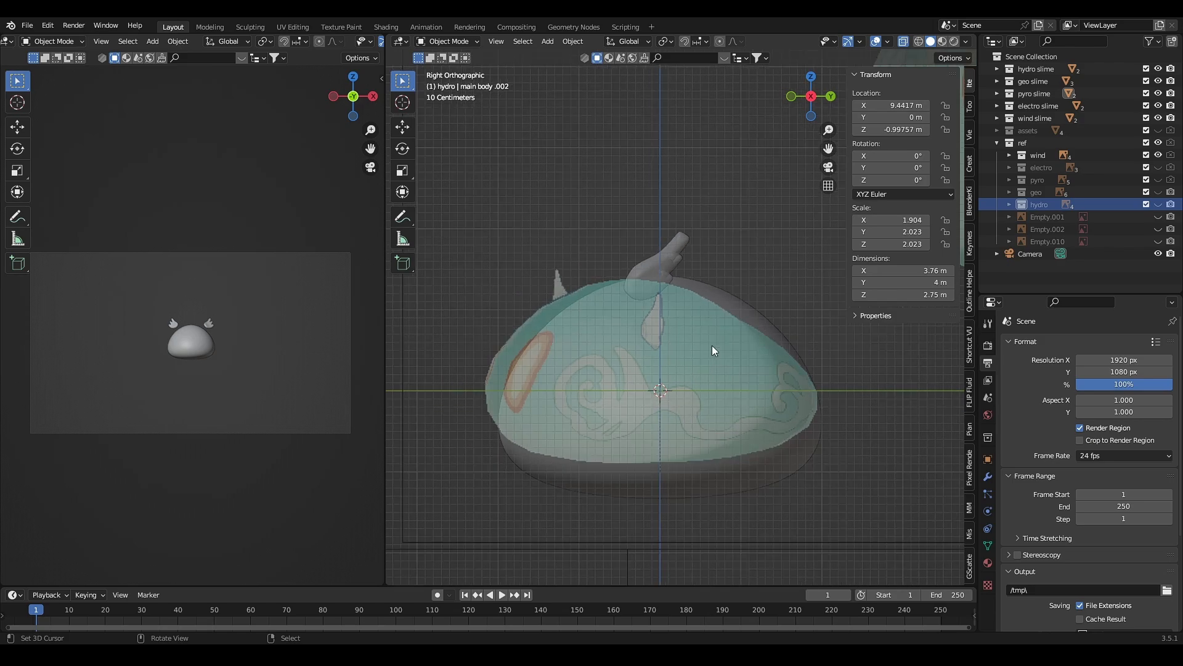
pyautogui.moveTo(712, 344)
pyautogui.mouseDown(button='middle')
pyautogui.moveTo(826, 343)
pyautogui.moveTo(753, 351)
pyautogui.mouseUp(button='middle')
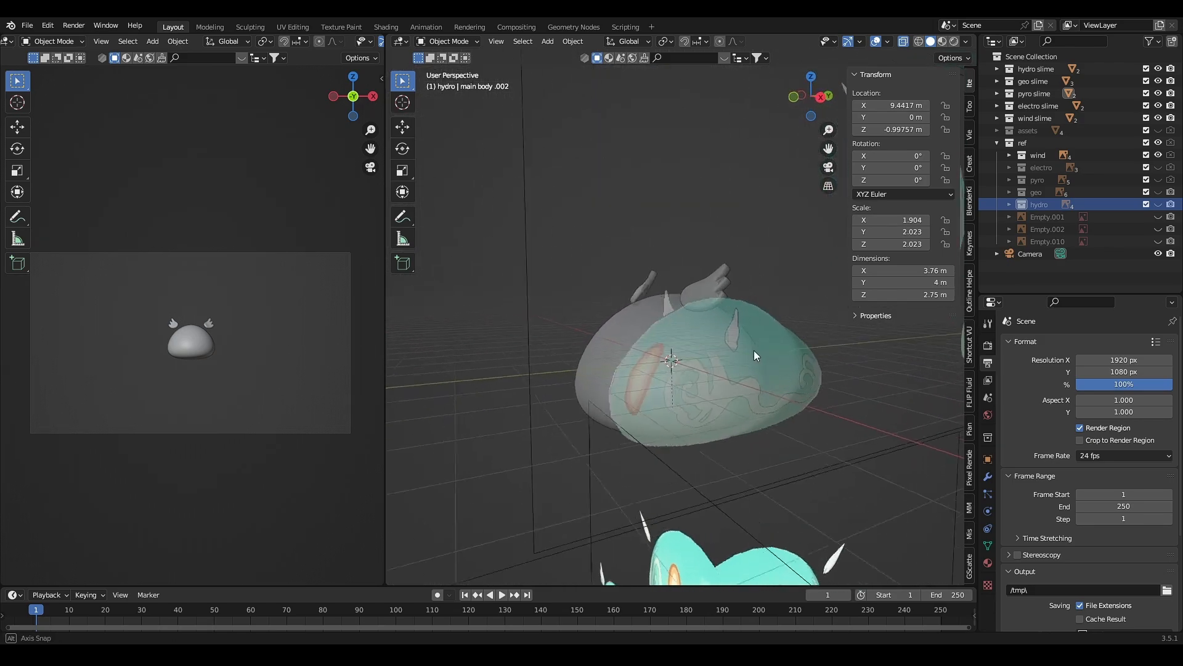
pyautogui.click(822, 99)
# - Cycle the visible reference through electro, pyro and geo, then restore the hydro reference
pyautogui.keyDown('ctrl'); pyautogui.click(1159, 168); pyautogui.keyUp('ctrl')
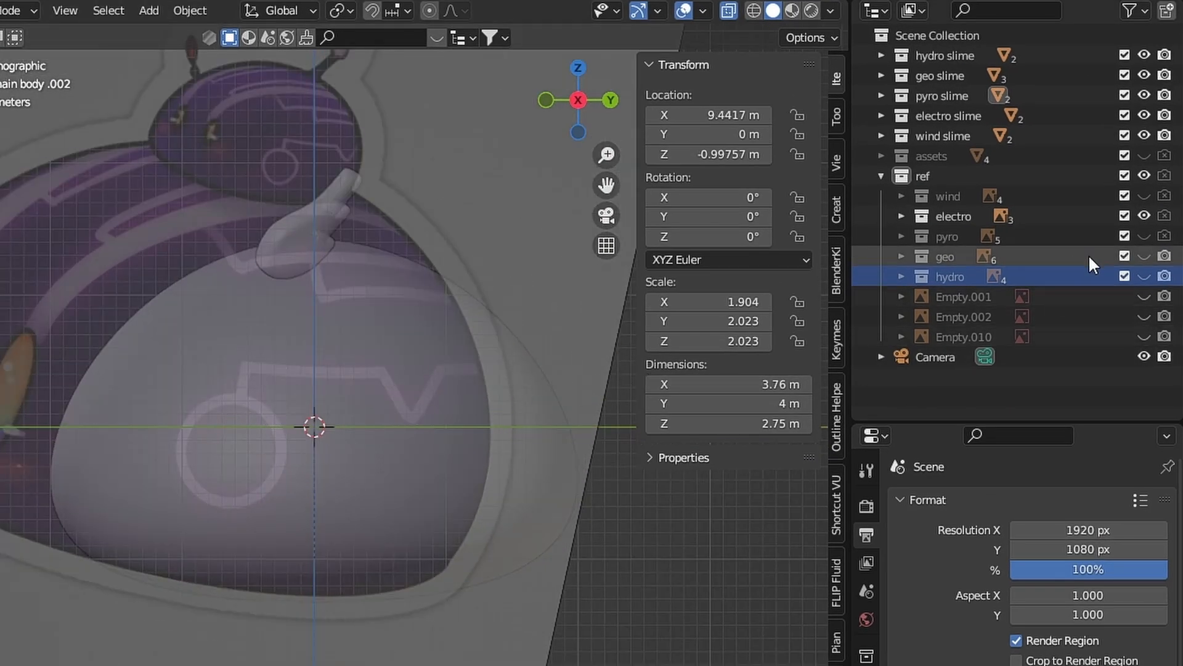
pyautogui.keyDown('ctrl'); pyautogui.click(1143, 236); pyautogui.keyUp('ctrl')
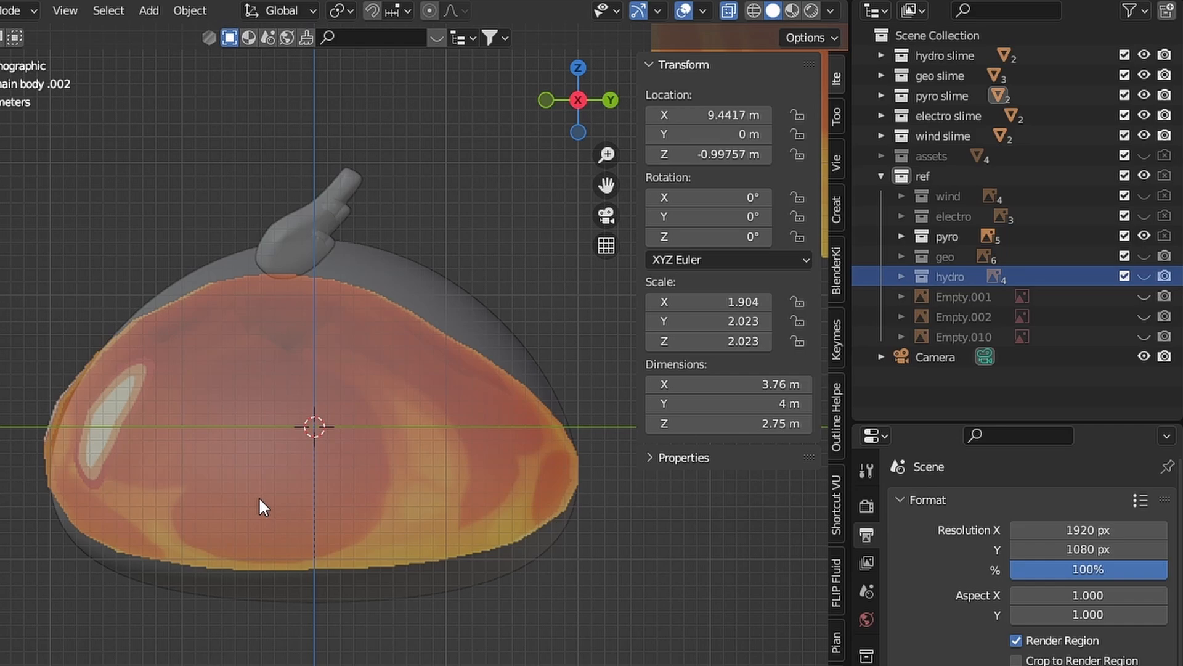
pyautogui.click(547, 102)
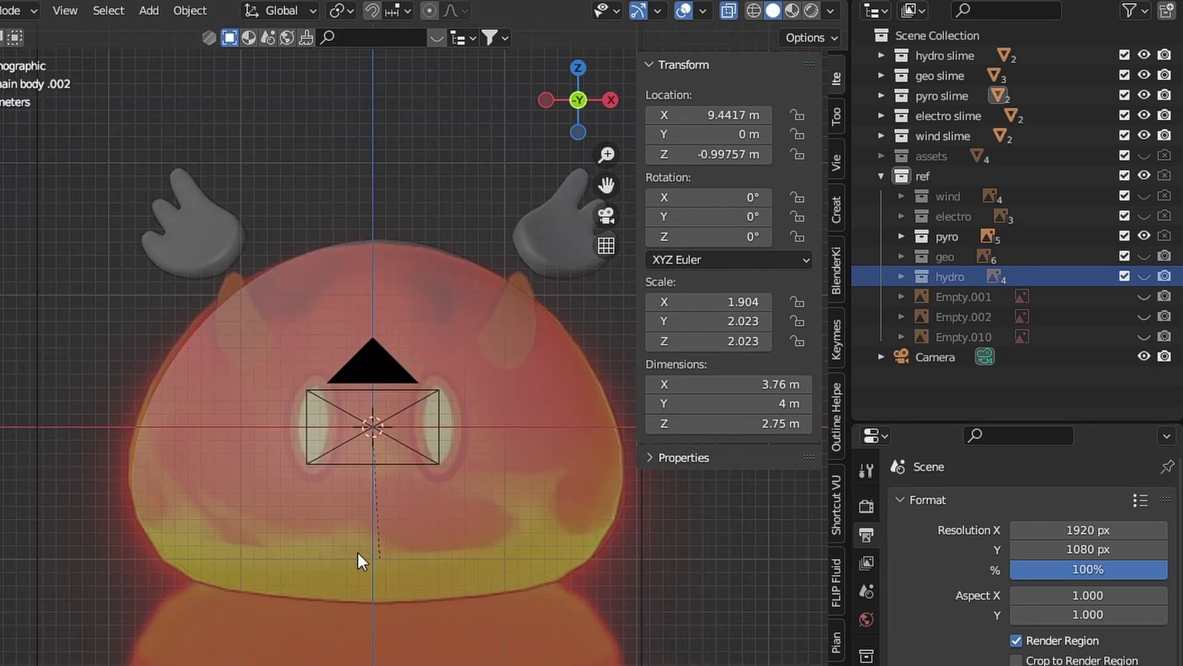
pyautogui.click(611, 100)
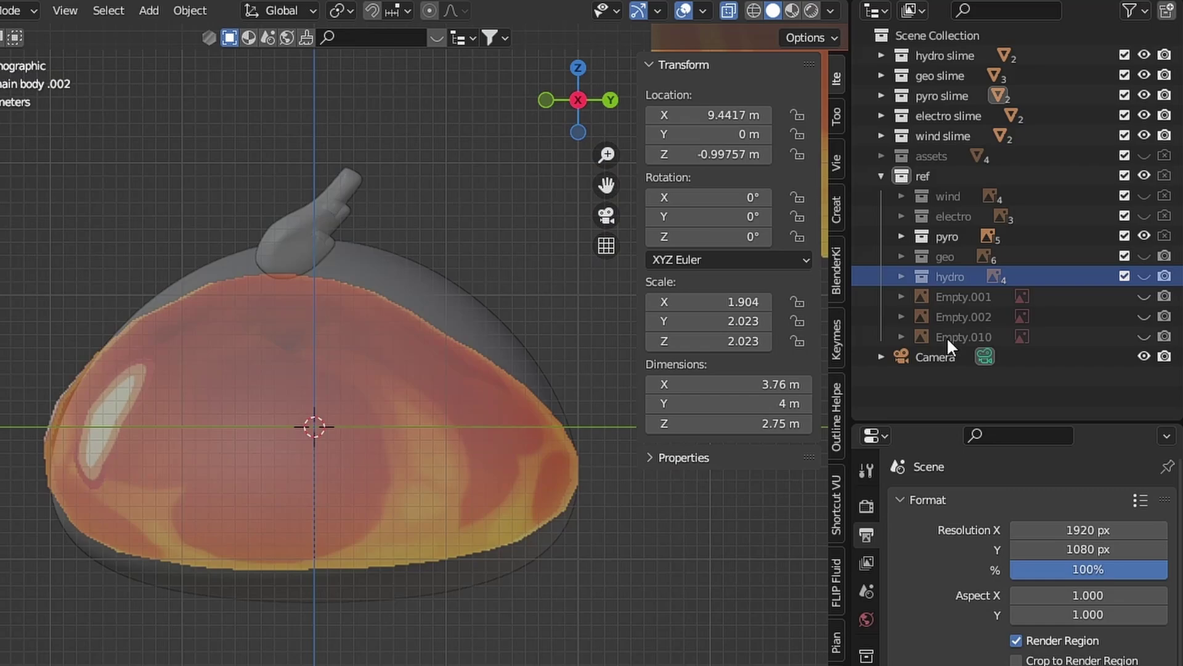
pyautogui.click(1145, 236)
pyautogui.click(1145, 256)
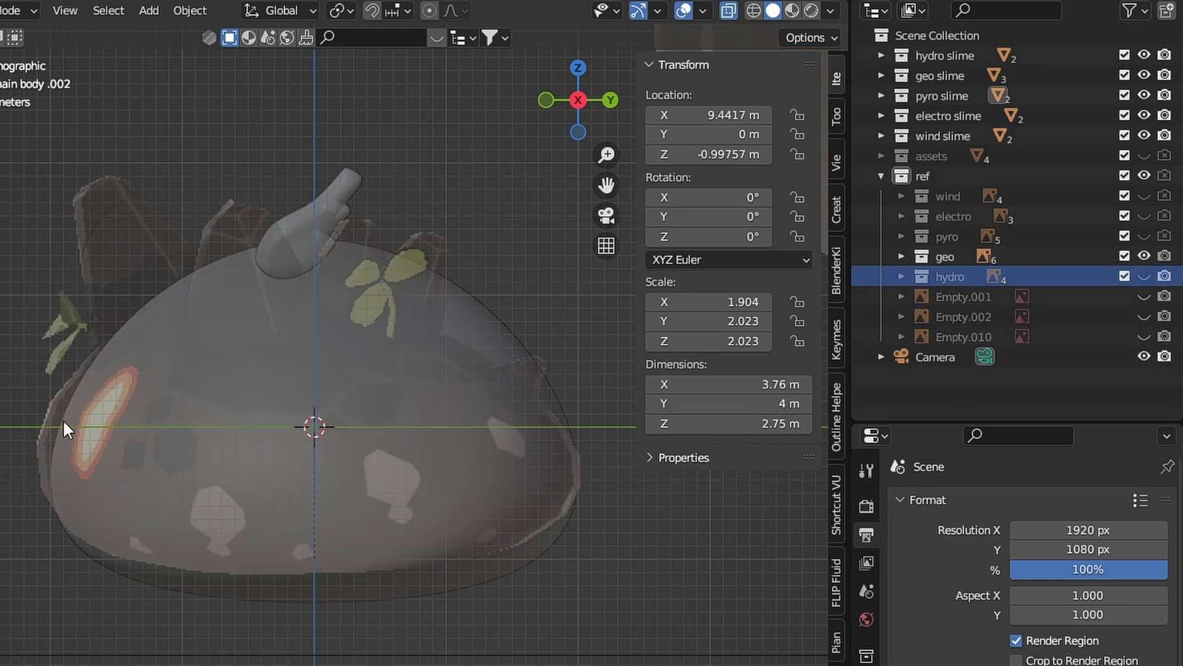
pyautogui.click(1145, 256)
pyautogui.click(1145, 275)
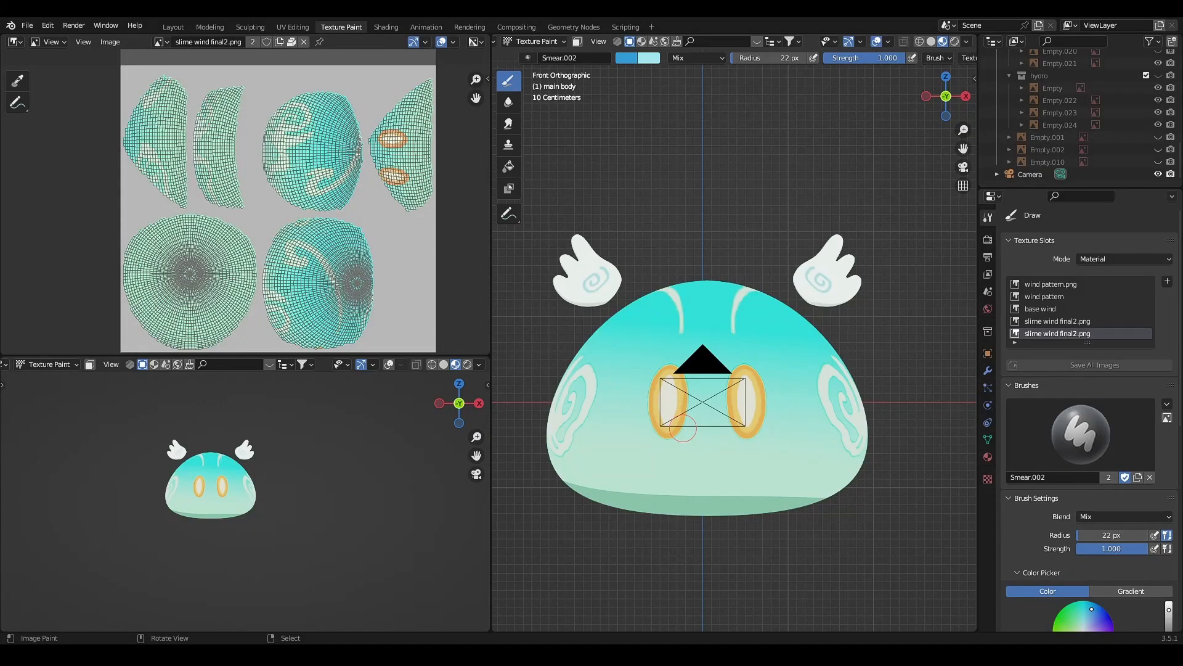
# - From top view, paint a dark blue mirrored bow and curving stripes on the teal slime
pyautogui.moveTo(794, 246); pyautogui.dragTo(842, 165, button='middle')
pyautogui.scroll(-2, 952, 58)
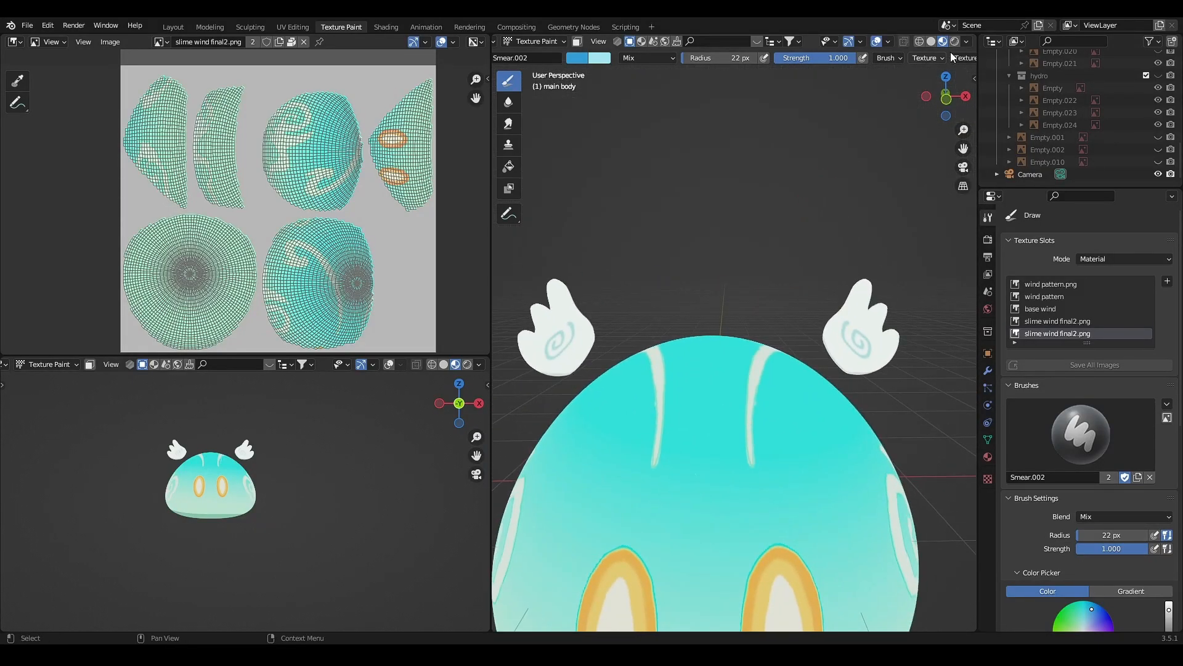
pyautogui.scroll(-4, 953, 57)
pyautogui.scroll(-3, 878, 57)
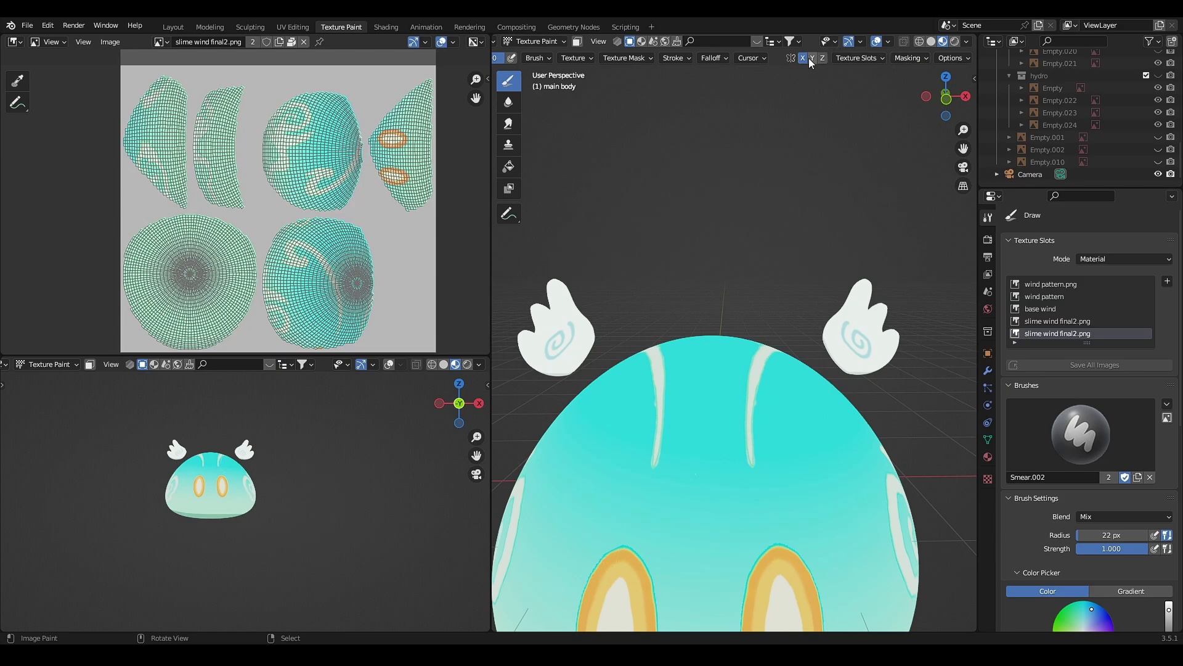
pyautogui.click(946, 77)
pyautogui.press('KP_Decimal')
pyautogui.scroll(3, 749, 370)
pyautogui.scroll(1, 761, 357)
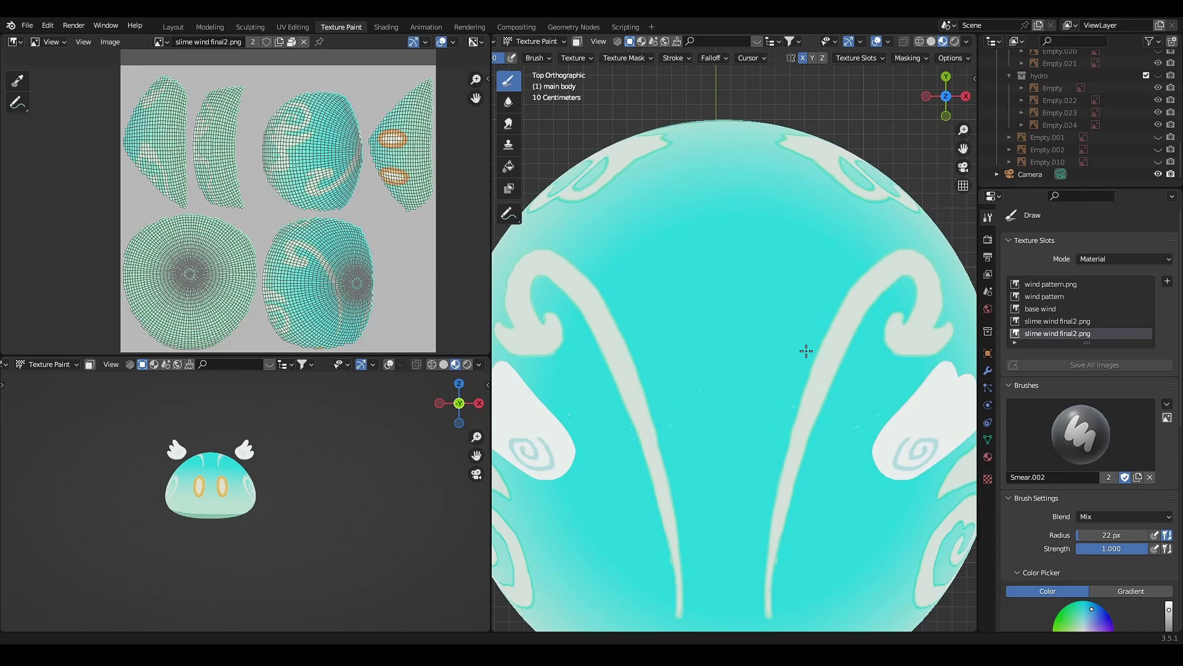
pyautogui.scroll(-2, 806, 345)
pyautogui.moveTo(744, 406)
pyautogui.mouseDown()
pyautogui.moveTo(774, 309)
pyautogui.moveTo(747, 335)
pyautogui.moveTo(747, 309)
pyautogui.mouseUp()
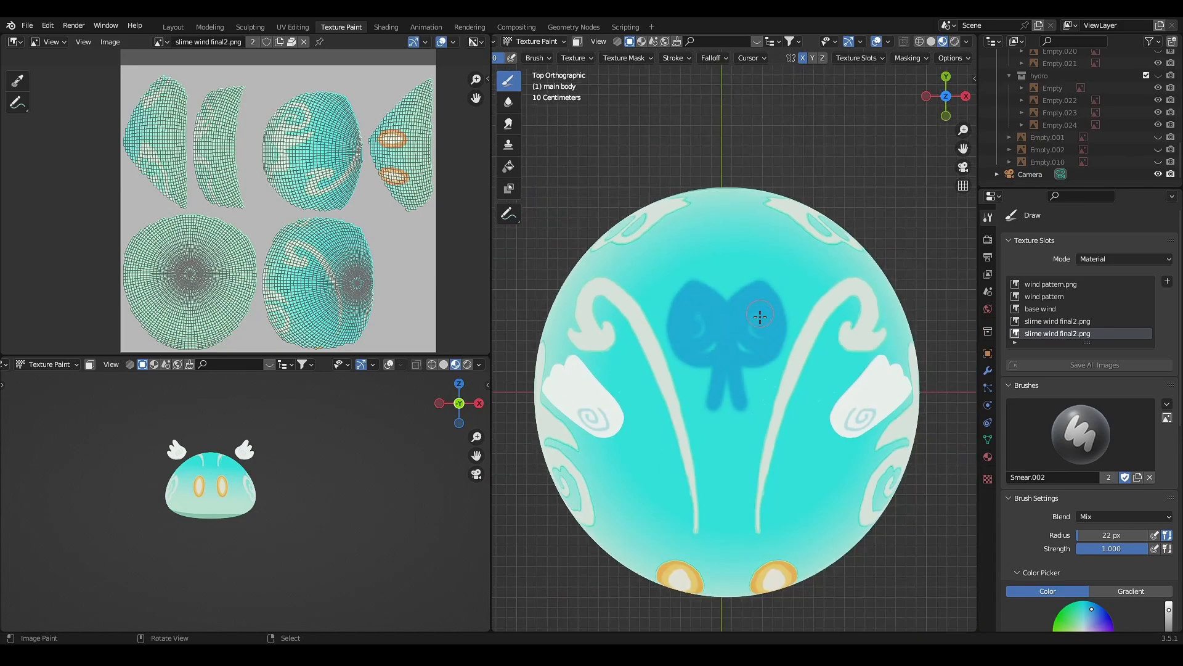
pyautogui.moveTo(826, 397)
pyautogui.mouseDown()
pyautogui.moveTo(832, 320)
pyautogui.moveTo(797, 418)
pyautogui.moveTo(860, 305)
pyautogui.moveTo(729, 507)
pyautogui.moveTo(816, 418)
pyautogui.moveTo(851, 347)
pyautogui.mouseUp()
pyautogui.scroll(-2, 851, 370)
pyautogui.moveTo(851, 404); pyautogui.dragTo(835, 336, button='middle')
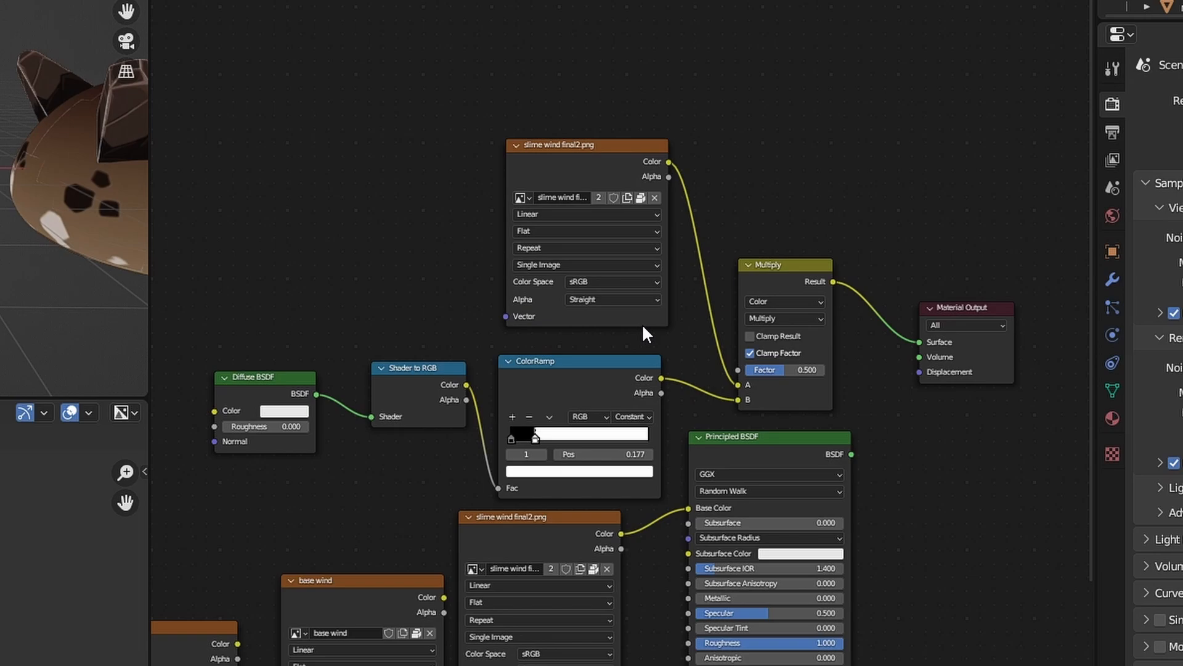
pyautogui.scroll(2, 643, 325)
# - Review the slime material's image, ColorRamp, Shader to RGB and Diffuse nodes
pyautogui.click(576, 147)
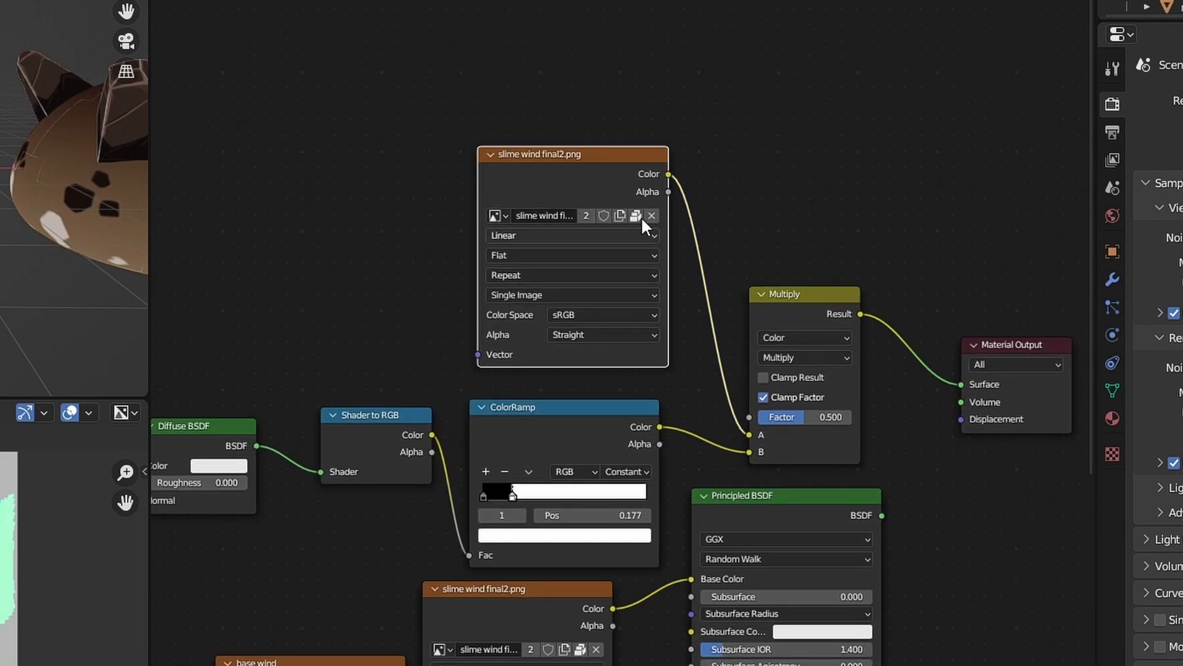
pyautogui.click(637, 410)
pyautogui.moveTo(611, 389); pyautogui.dragTo(695, 412, button='middle')
pyautogui.click(460, 434)
pyautogui.click(311, 439)
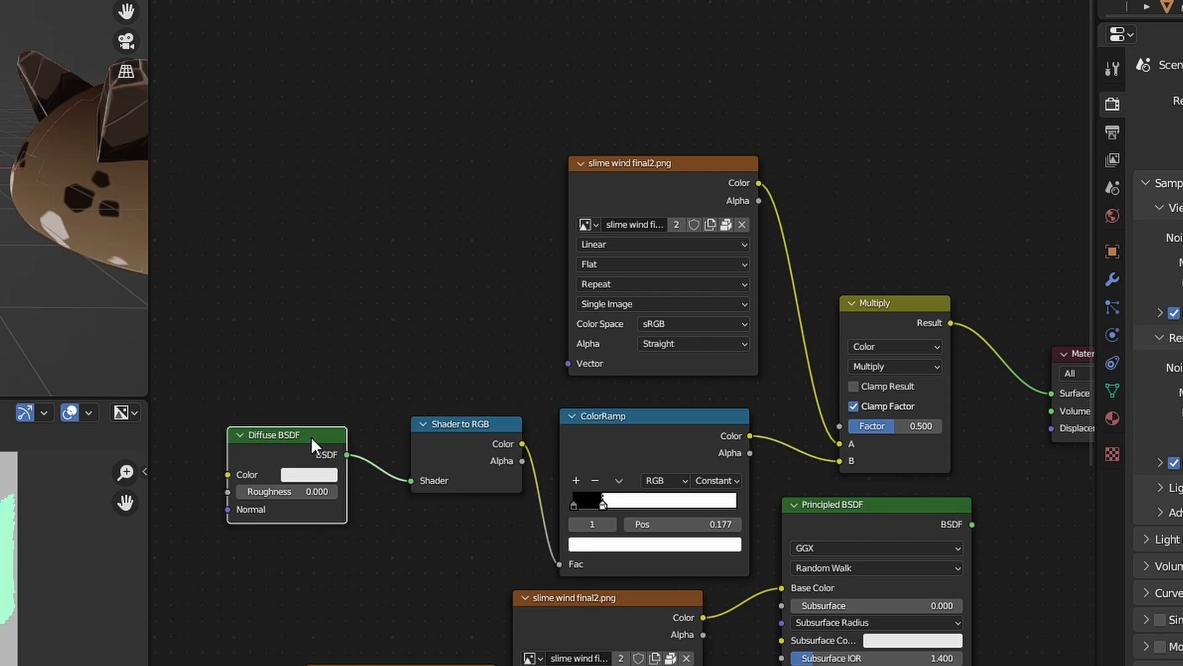
pyautogui.moveTo(822, 314); pyautogui.dragTo(756, 346, button='middle')
# - Insert a Hue Saturation Value node after the wind texture with Saturation ~1.19 and Value 1.18
pyautogui.hotkey('shift', 'a')
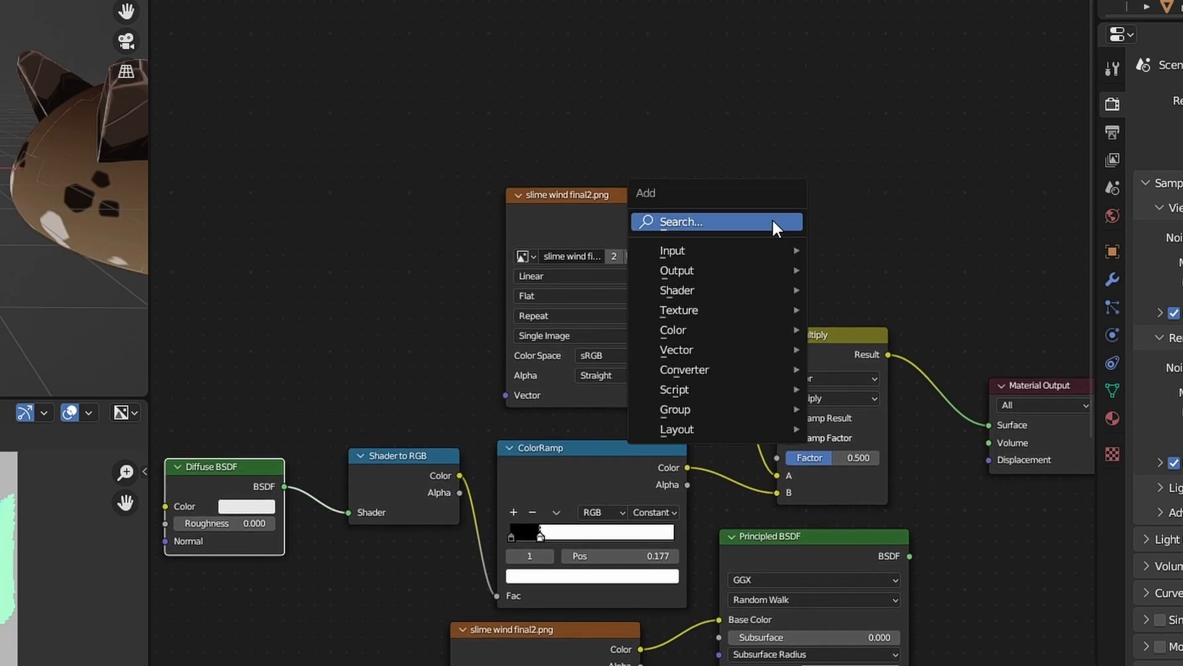
pyautogui.click(775, 222)
pyautogui.write('hue')
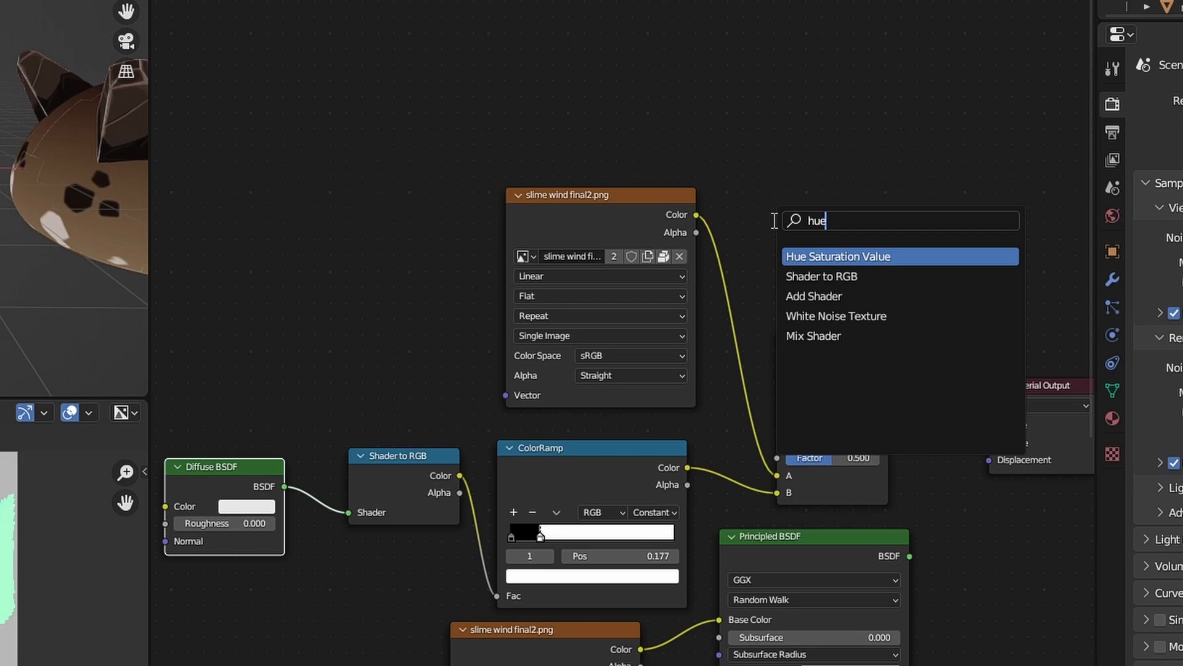
pyautogui.press('Return')
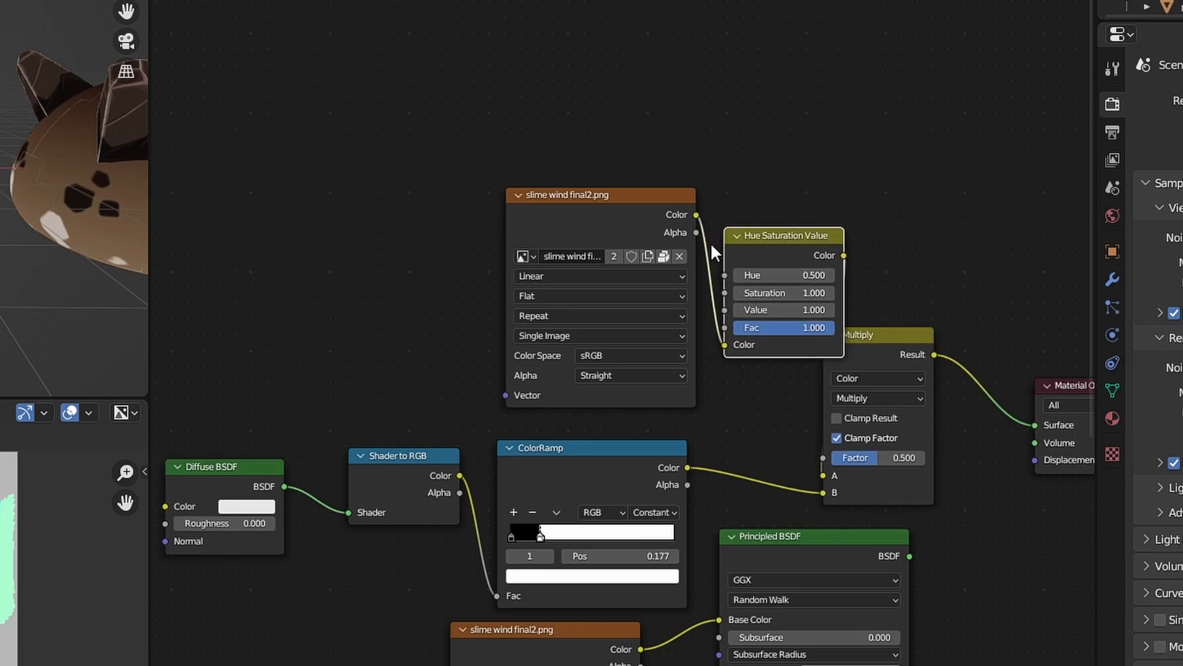
pyautogui.click(711, 243)
pyautogui.scroll(-1, 719, 320)
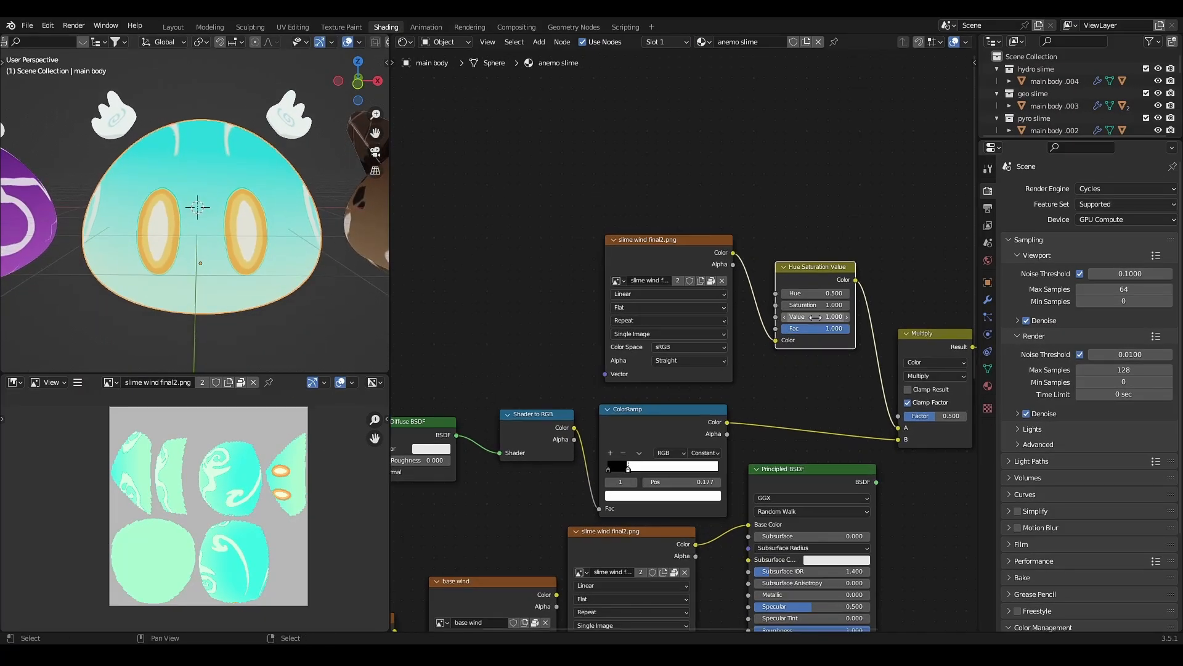
pyautogui.scroll(-1, 720, 319)
pyautogui.scroll(1, 719, 321)
pyautogui.moveTo(726, 307)
pyautogui.keyDown('shift'); pyautogui.mouseDown()
pyautogui.moveTo(739, 307)
pyautogui.moveTo(727, 319)
pyautogui.mouseUp(); pyautogui.keyUp('shift')
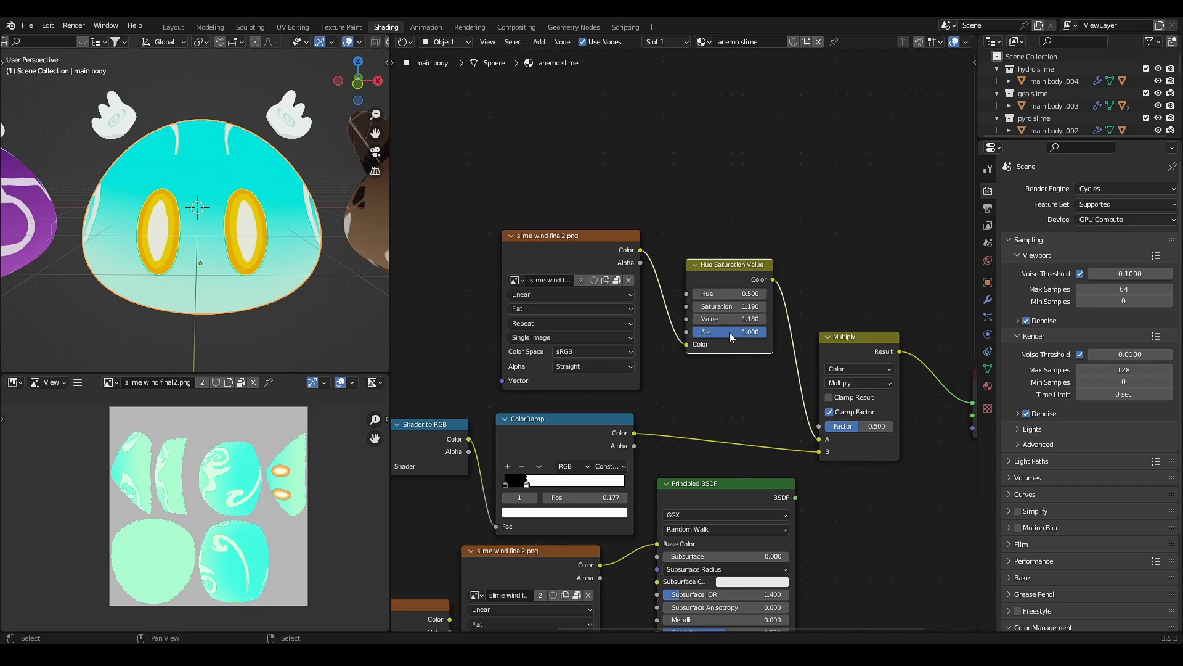
pyautogui.moveTo(200, 241)
pyautogui.mouseDown(button='middle')
pyautogui.moveTo(222, 267)
pyautogui.moveTo(186, 264)
pyautogui.mouseUp(button='middle')
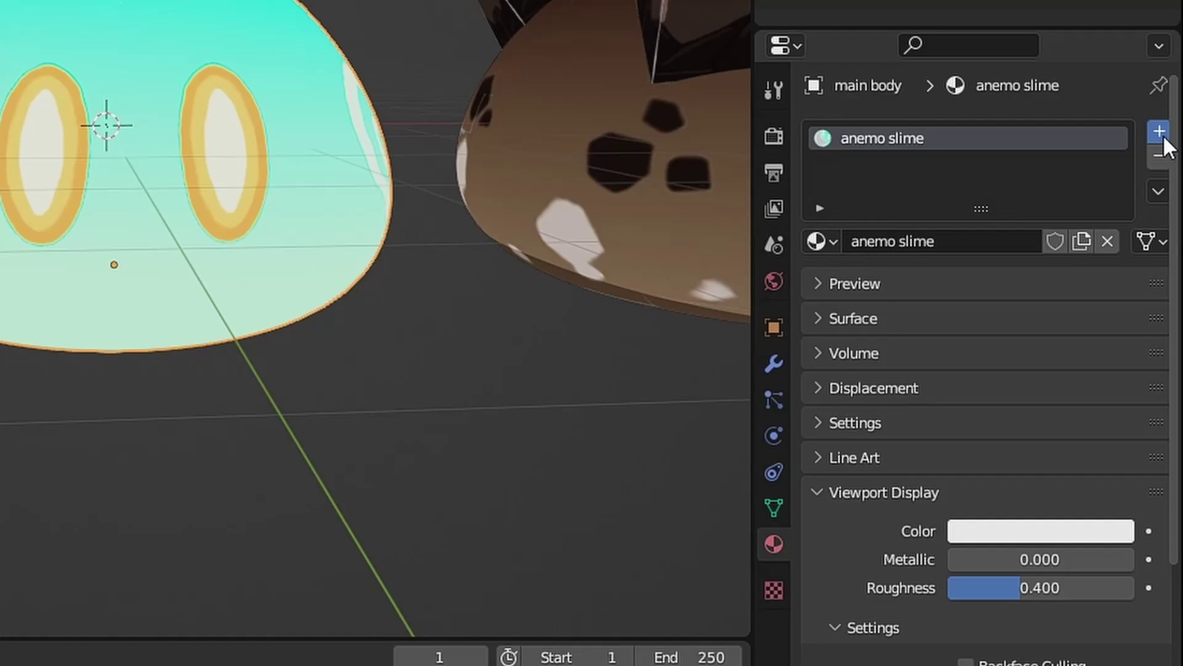
# - Add a second material 'outline' to the main body with an Emission surface shader
pyautogui.click(1159, 132)
pyautogui.click(896, 289)
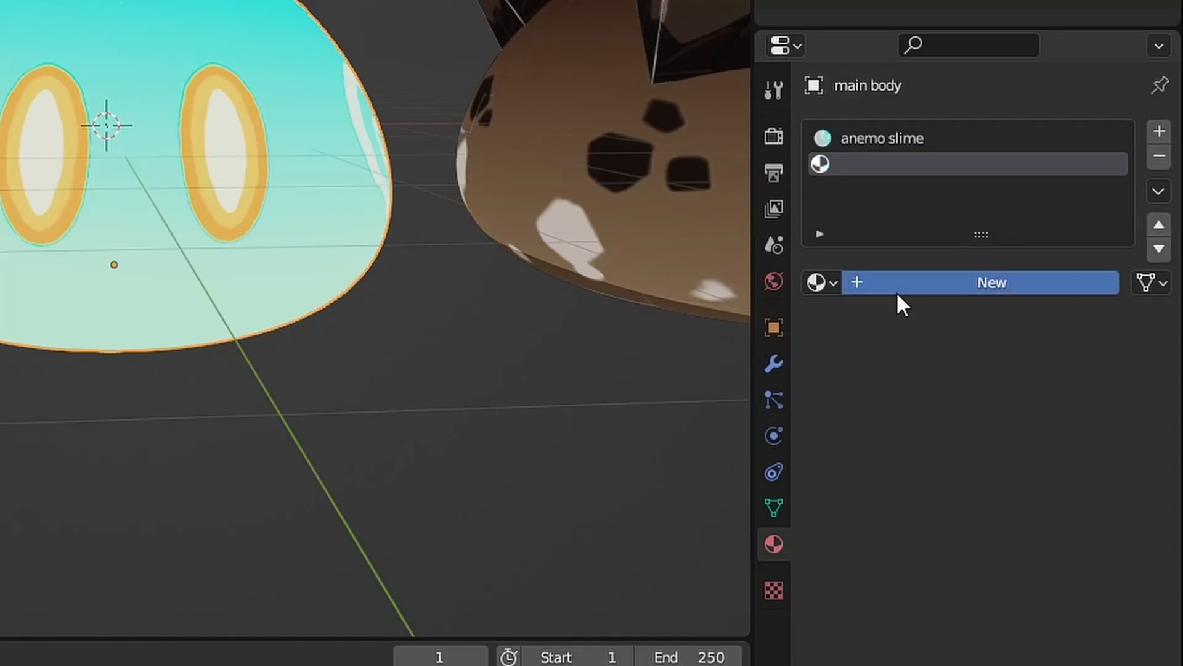
pyautogui.write('outline')
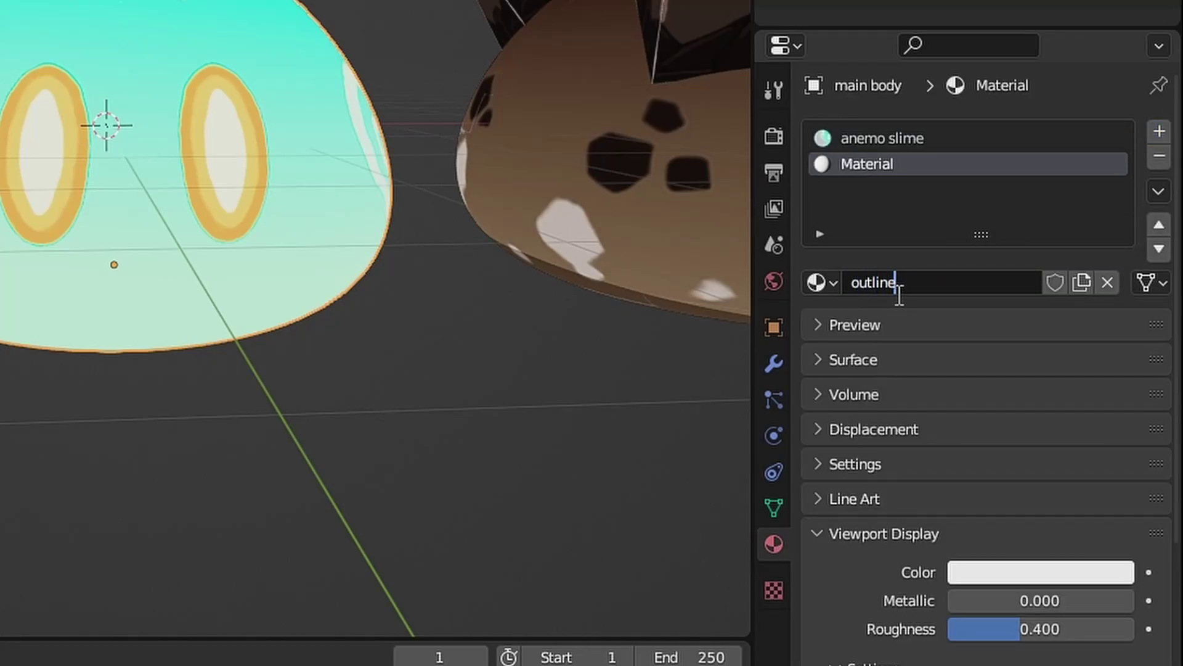
pyautogui.press('Return')
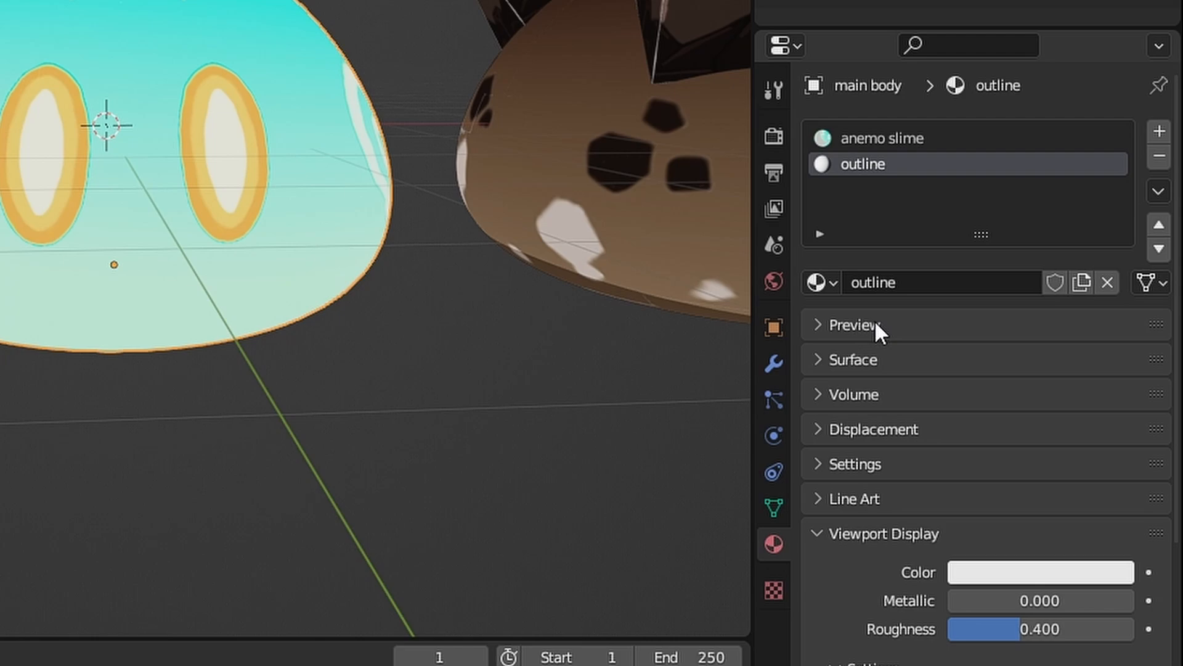
pyautogui.click(865, 360)
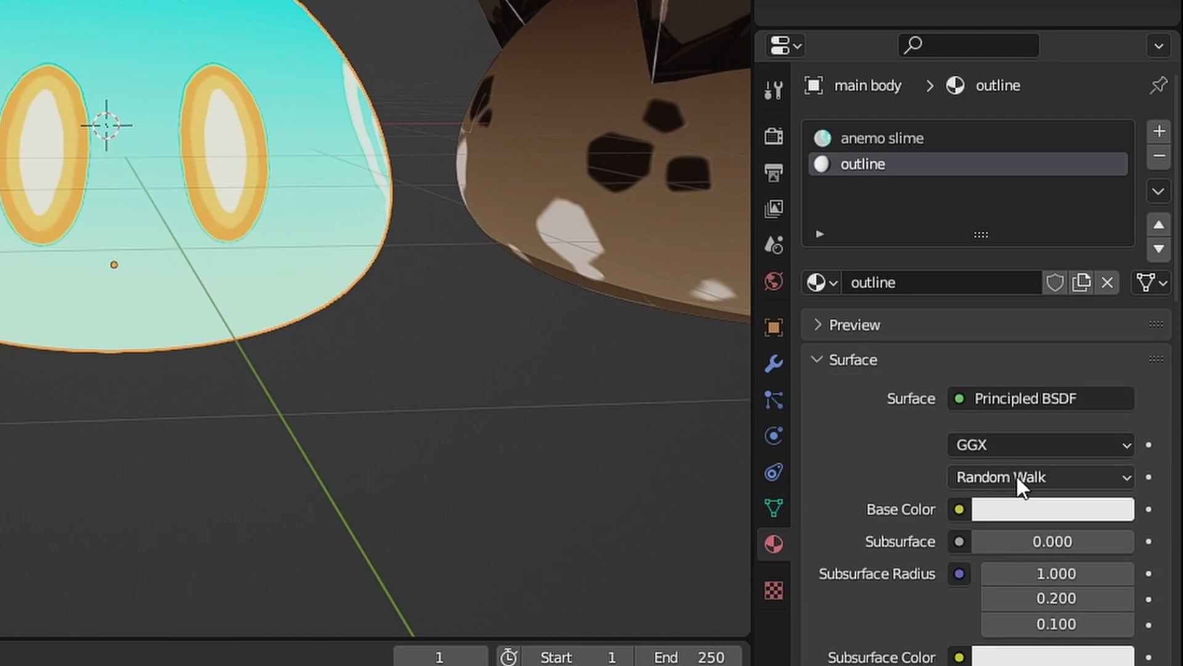
pyautogui.click(1020, 402)
pyautogui.click(813, 18)
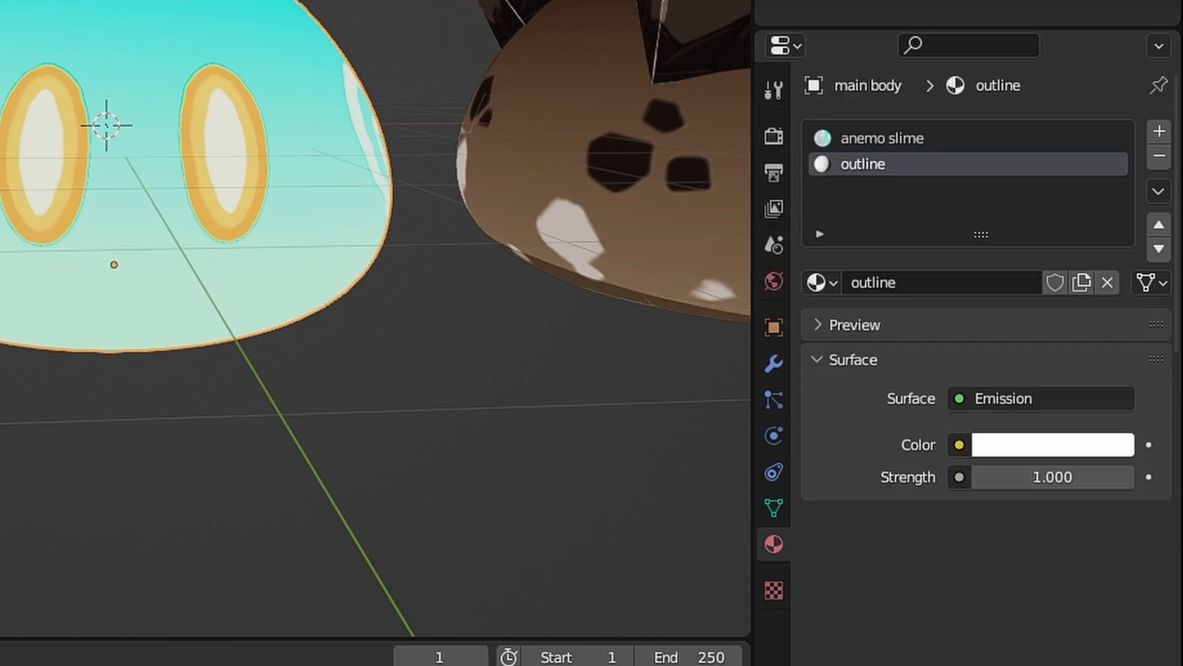
# - Set the outline emission colour to black and enable Backface Culling
pyautogui.click(1071, 448)
pyautogui.moveTo(1113, 139); pyautogui.dragTo(1124, 265)
pyautogui.scroll(-2, 829, 490)
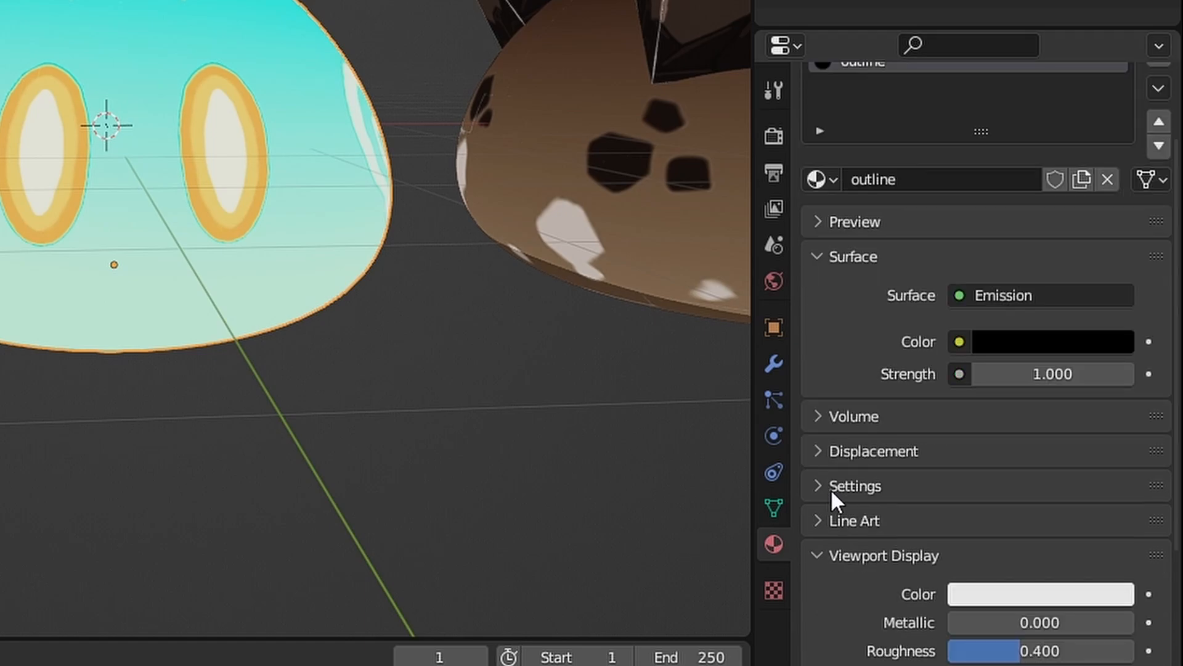
pyautogui.scroll(-3, 831, 489)
pyautogui.scroll(-1, 835, 500)
pyautogui.scroll(-2, 845, 496)
pyautogui.click(971, 450)
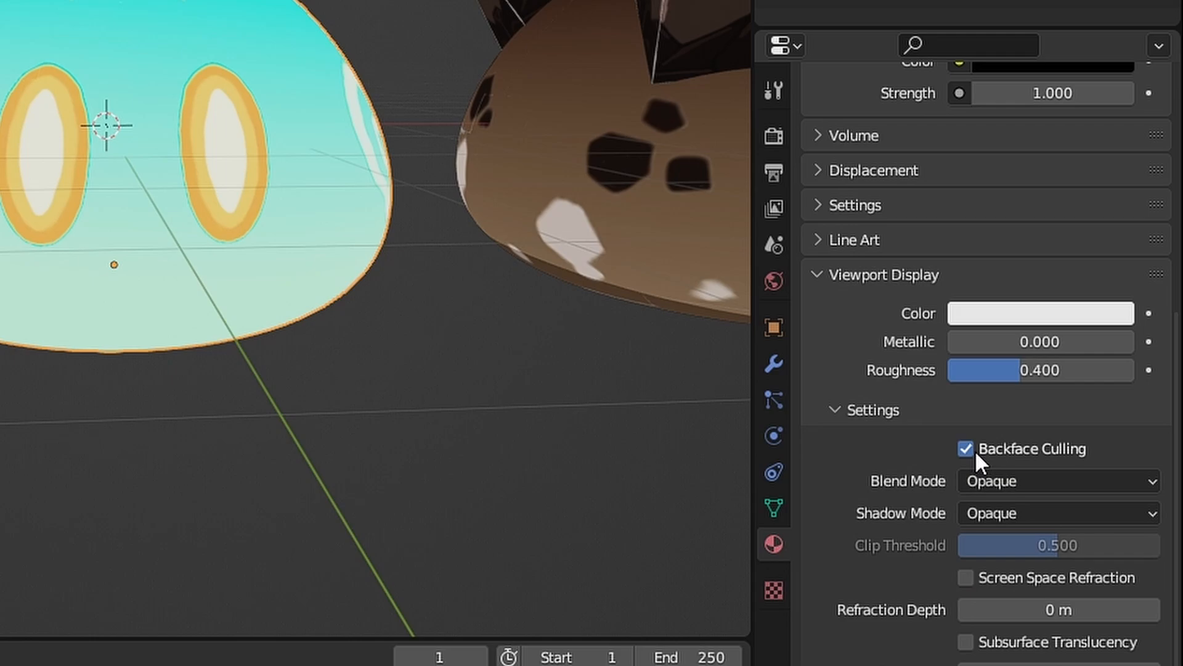
pyautogui.click(773, 363)
pyautogui.click(925, 132)
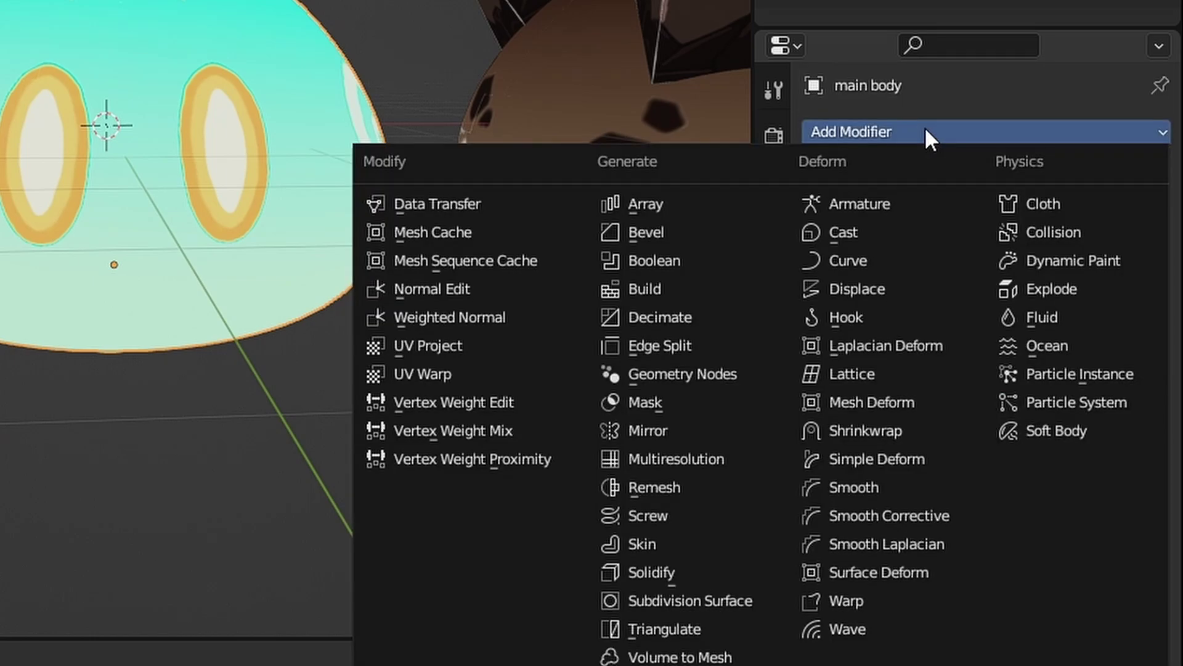
# - Add a Solidify modifier with Offset 1, flipped normals and the outline material
pyautogui.click(685, 568)
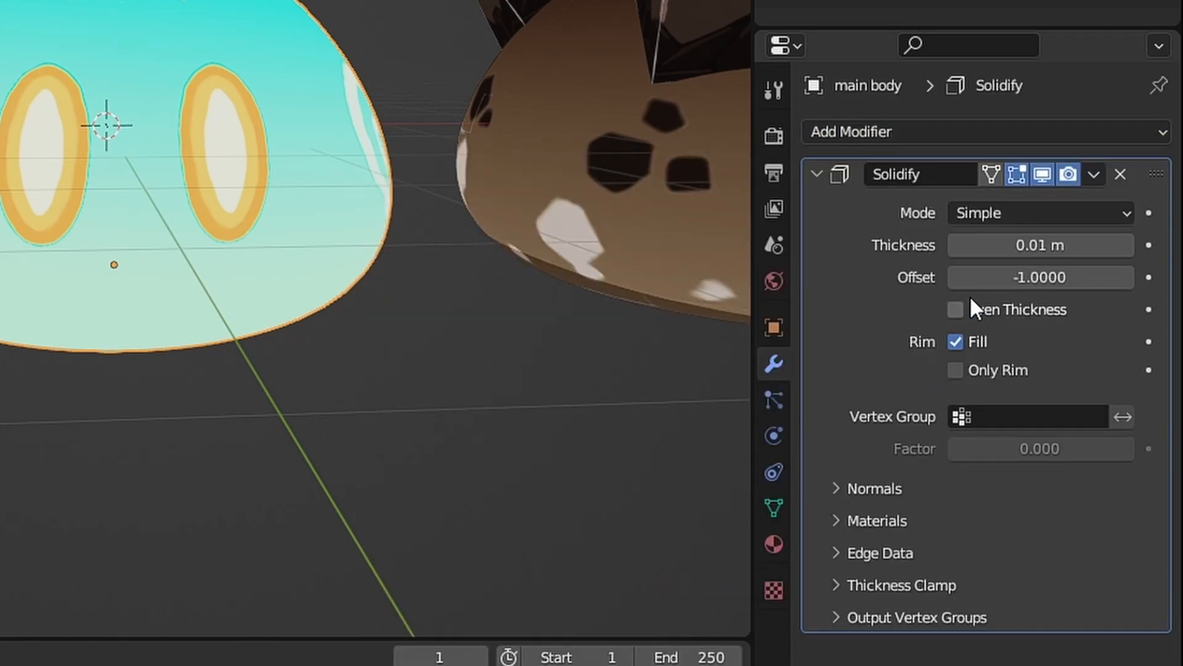
pyautogui.moveTo(971, 278); pyautogui.dragTo(1036, 278)
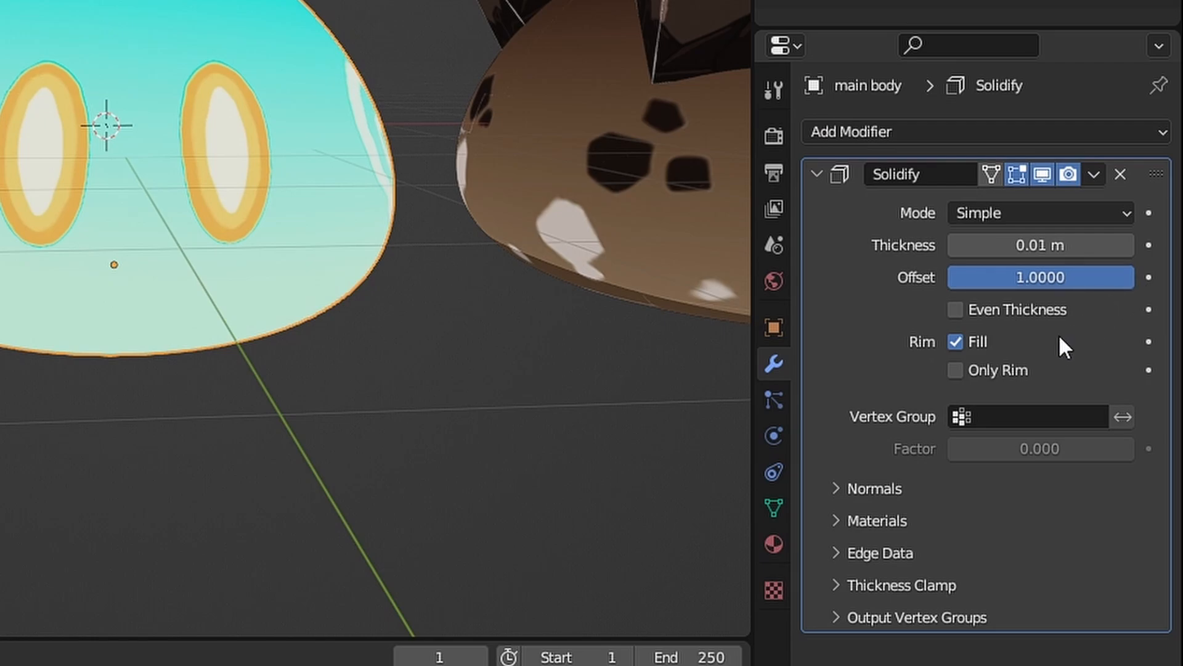
pyautogui.click(868, 490)
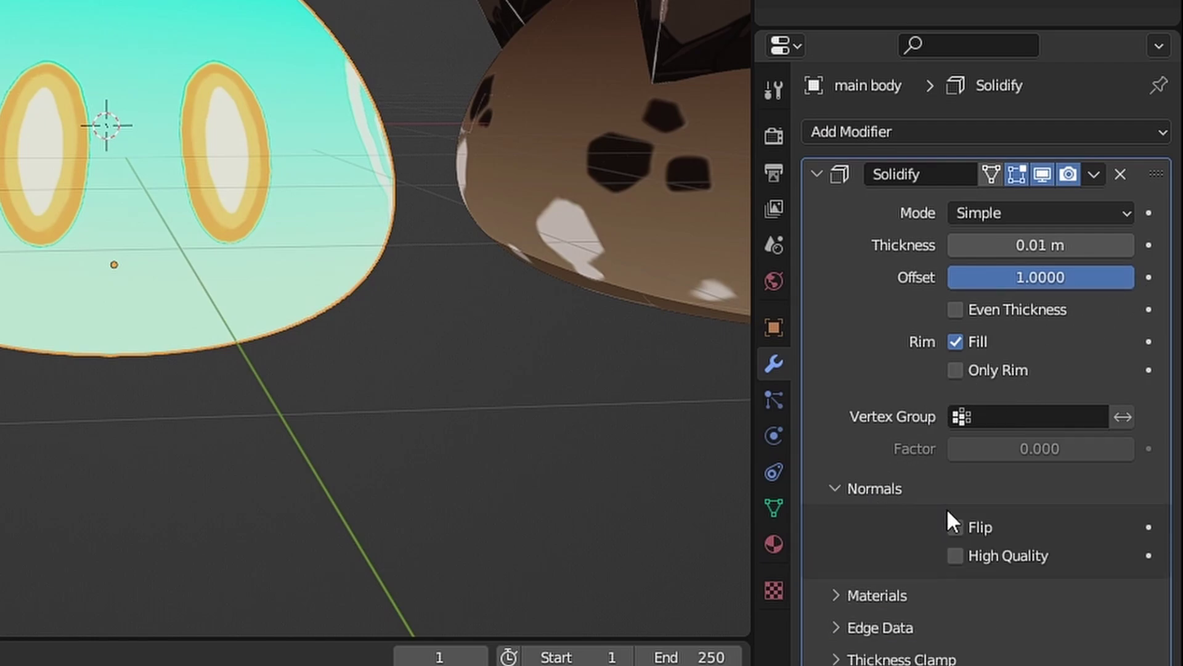
pyautogui.click(866, 600)
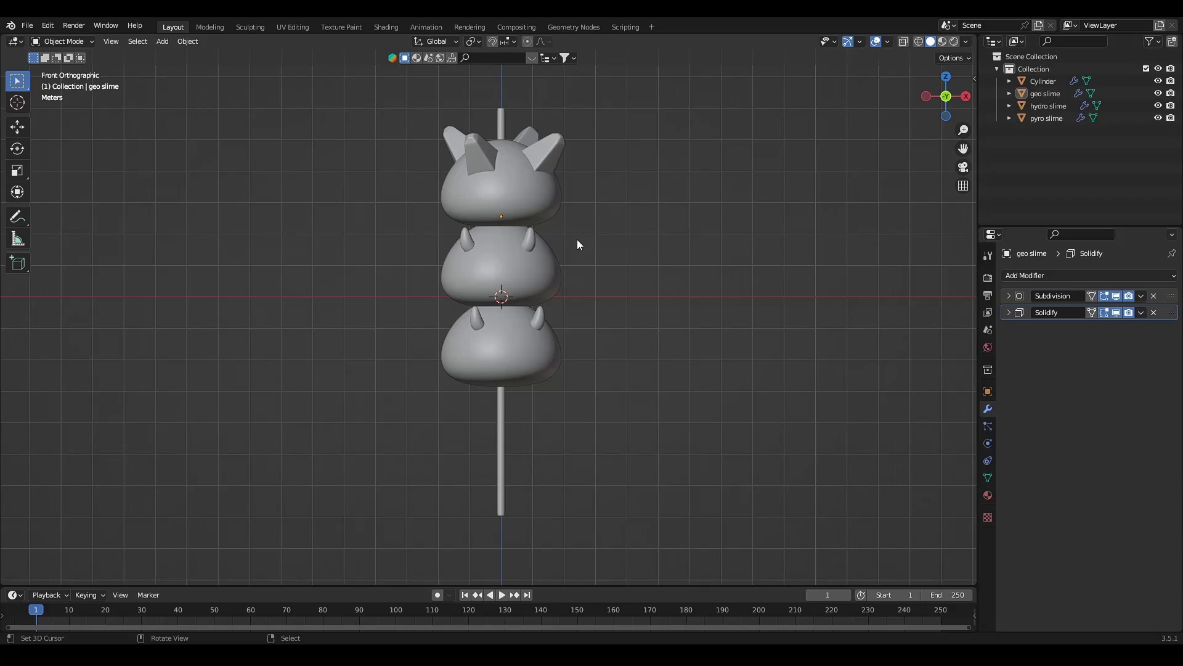
# - Add a single-bone armature to the scene and show it through the slimes in X-ray
pyautogui.click(499, 405)
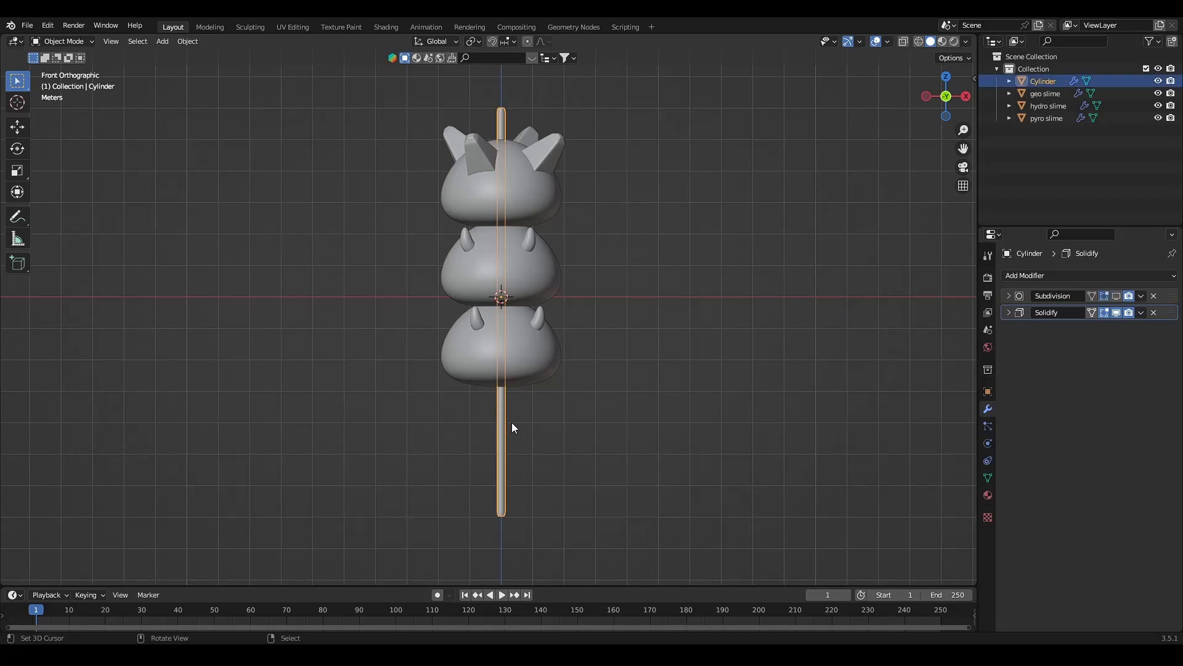
pyautogui.click(540, 165)
pyautogui.keyDown('shift'); pyautogui.click(514, 321); pyautogui.keyUp('shift')
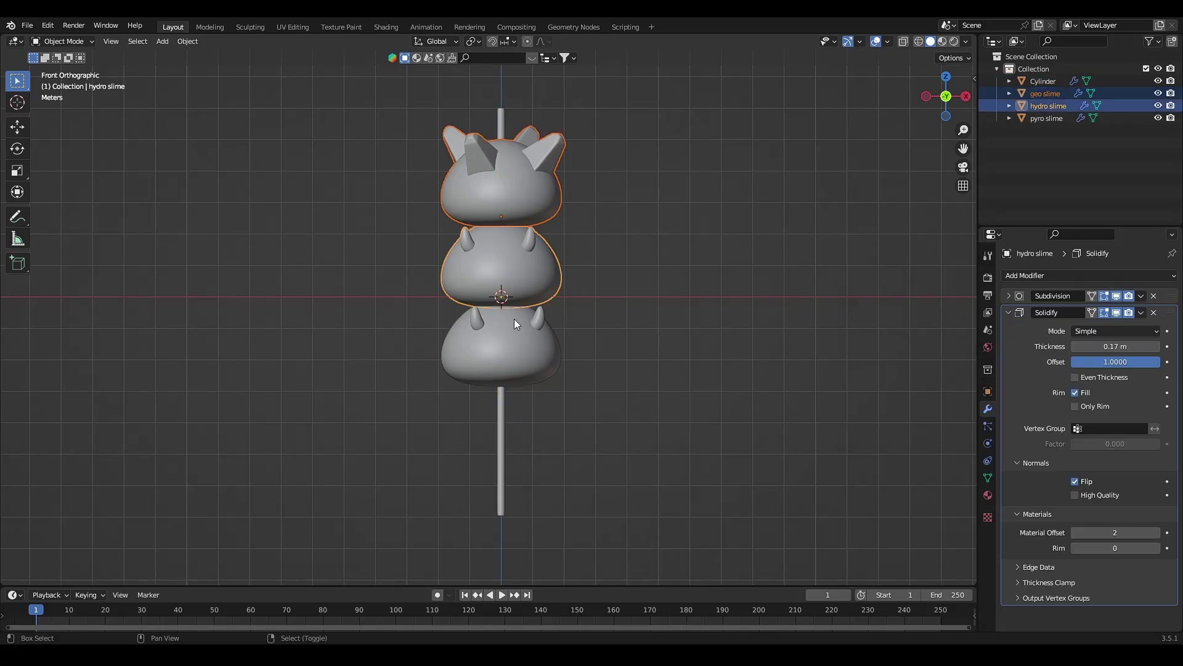
pyautogui.click(568, 300)
pyautogui.click(546, 334)
pyautogui.click(649, 315)
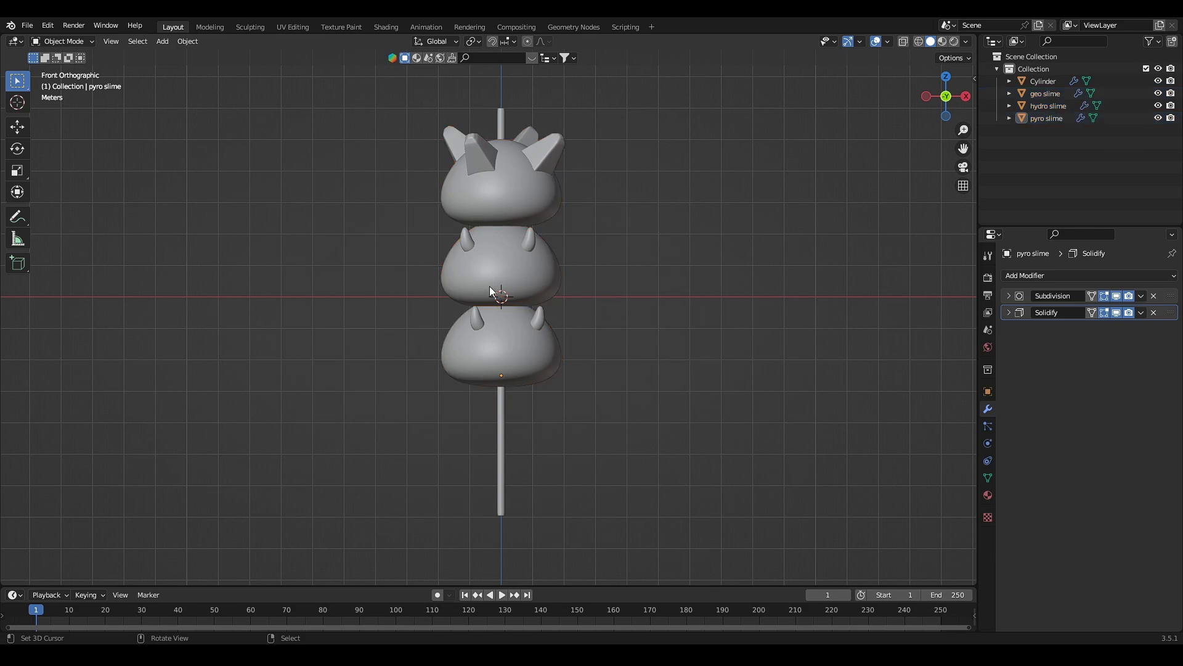
pyautogui.hotkey('shift', 'a')
pyautogui.click(546, 293)
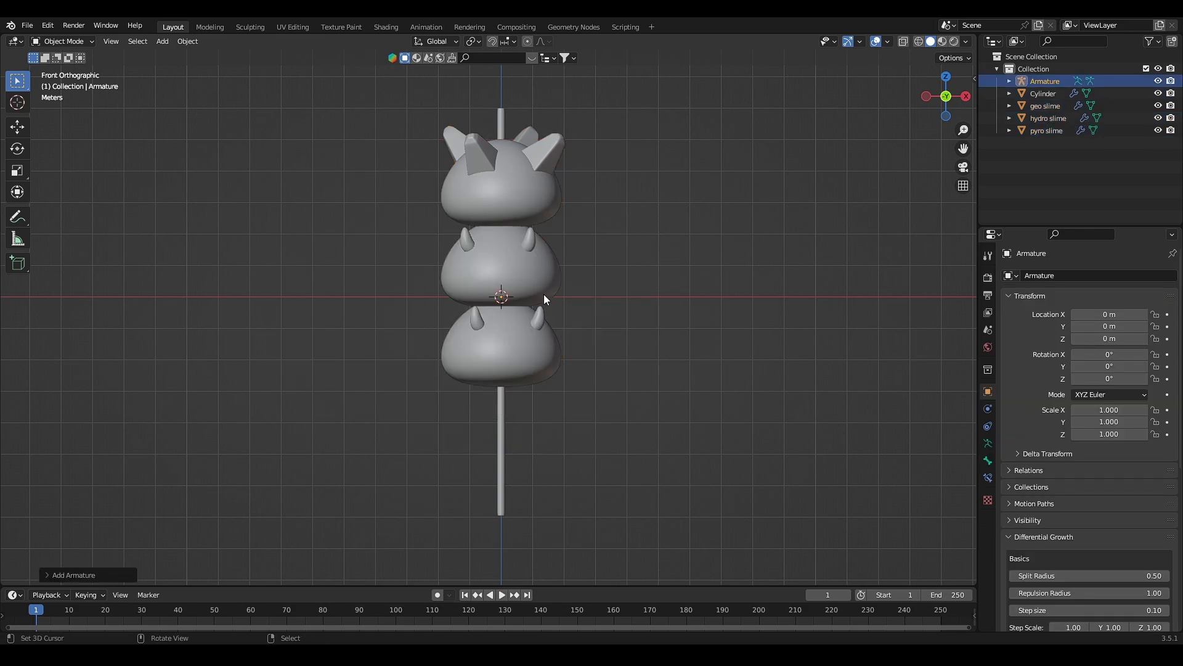
pyautogui.click(903, 40)
# - Move the armature to the skewer's bottom and extrude three bones up through the slimes
pyautogui.press('g')
pyautogui.press('z')
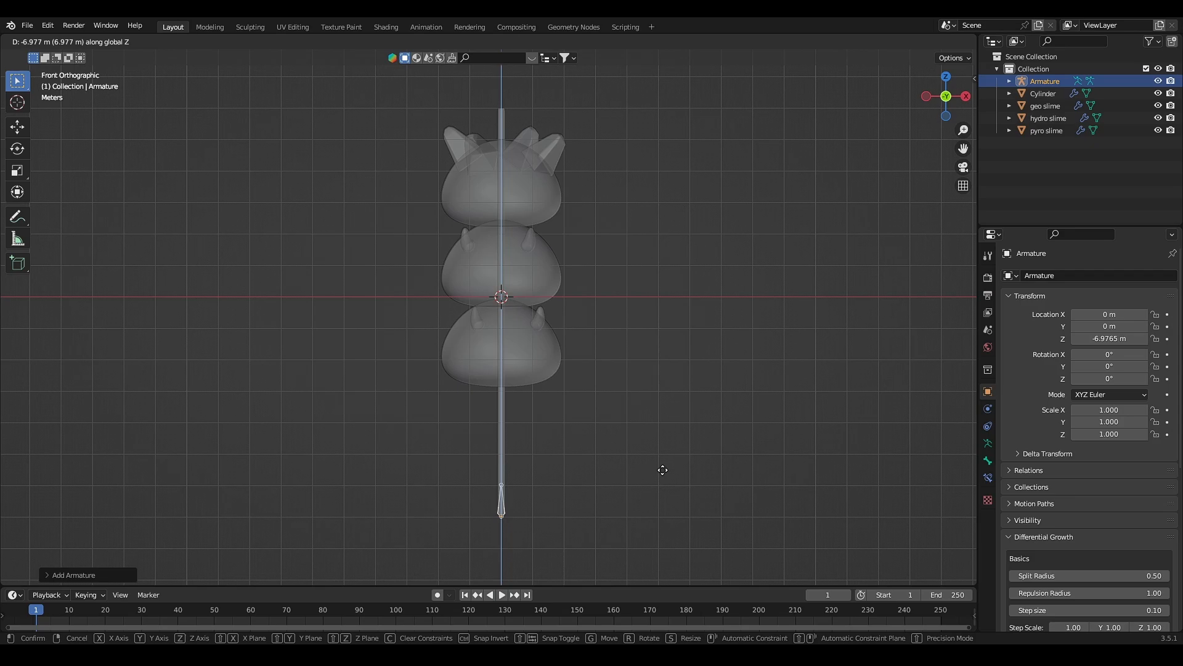
pyautogui.click(661, 476)
pyautogui.press('Tab')
pyautogui.press('e')
pyautogui.click(586, 268)
pyautogui.press('e')
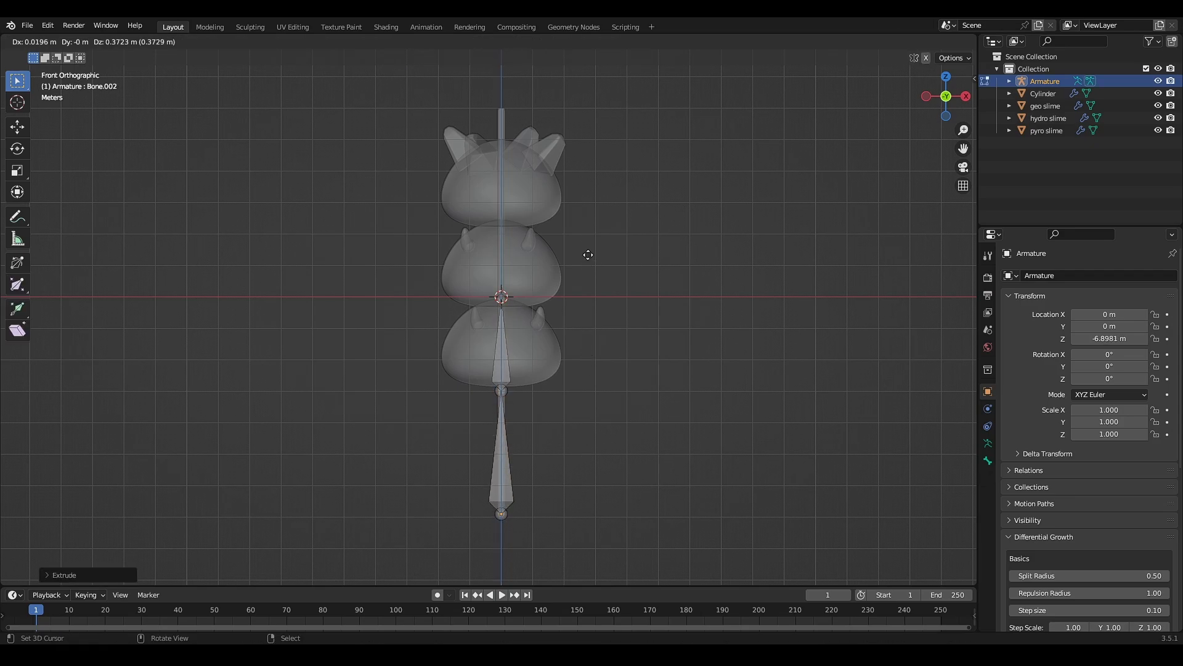
pyautogui.click(591, 207)
pyautogui.press('e')
pyautogui.press('Tab')
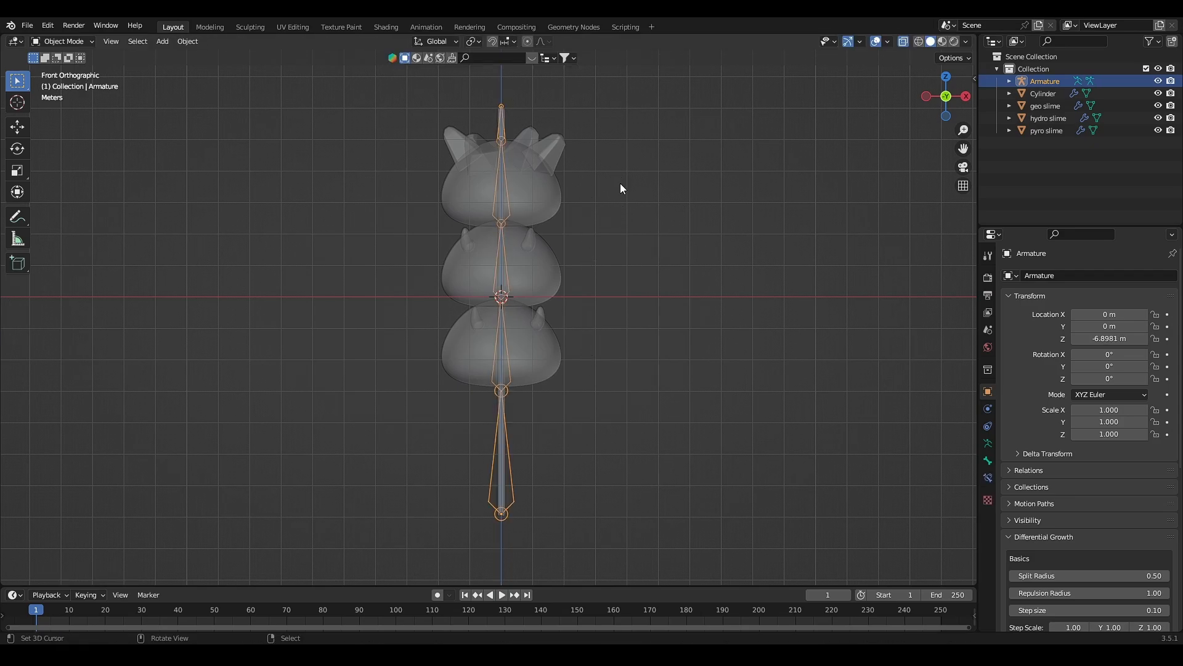
pyautogui.click(621, 183)
pyautogui.click(502, 104)
# - In Pose Mode, give the top bone a Damped Track constraint and review its settings
pyautogui.hotkey('ctrl', 'Tab')
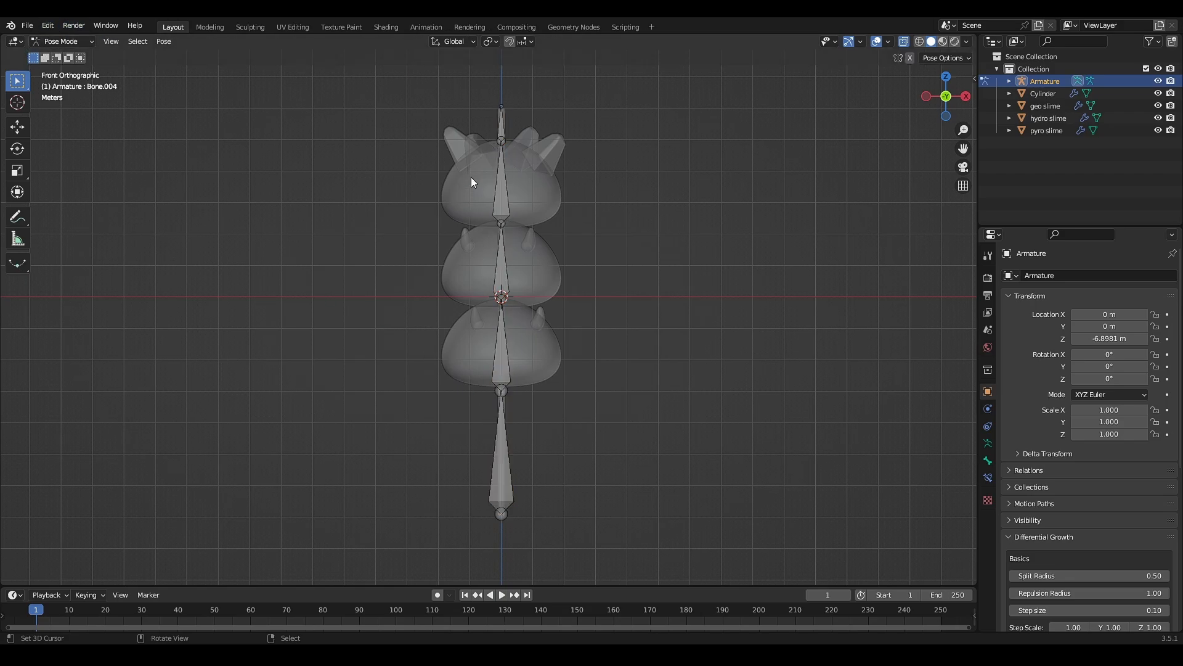
pyautogui.click(502, 133)
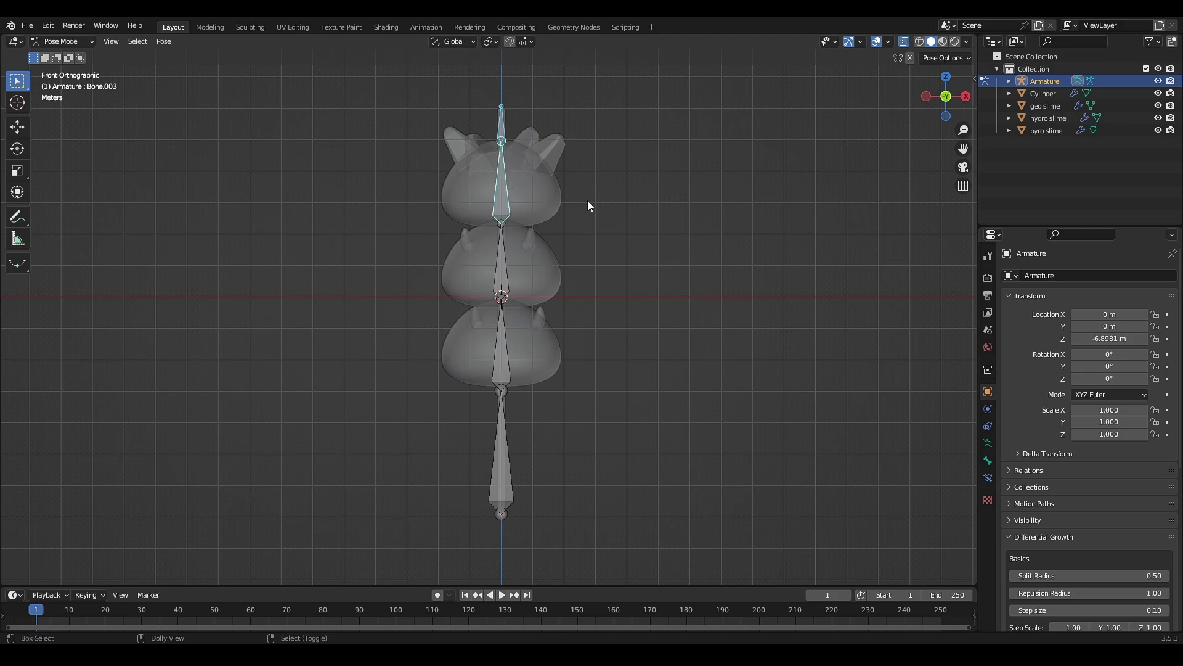
pyautogui.hotkey('ctrl', 'shift', 'c')
pyautogui.click(723, 274)
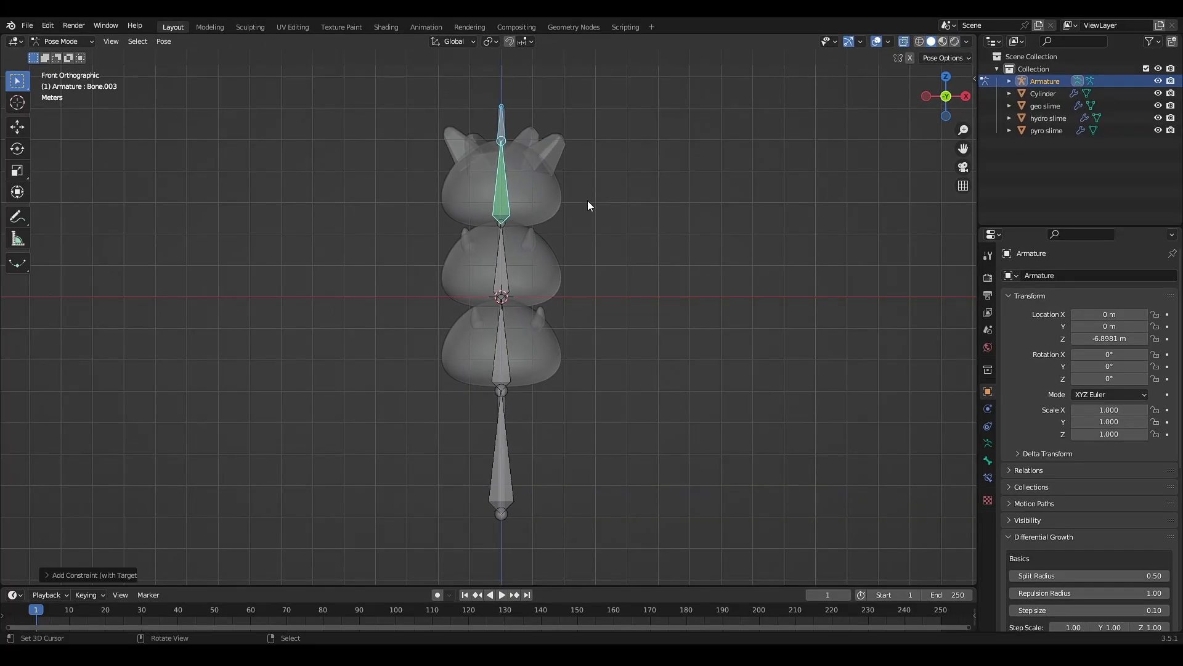
pyautogui.click(992, 476)
pyautogui.click(907, 187)
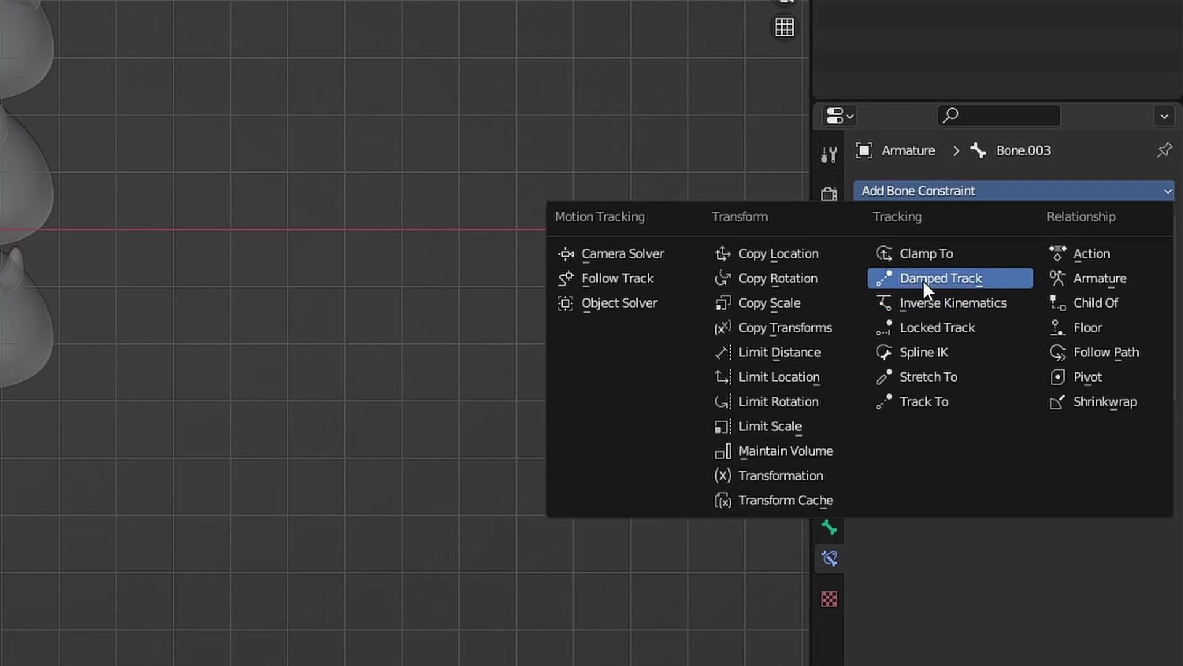
pyautogui.click(925, 281)
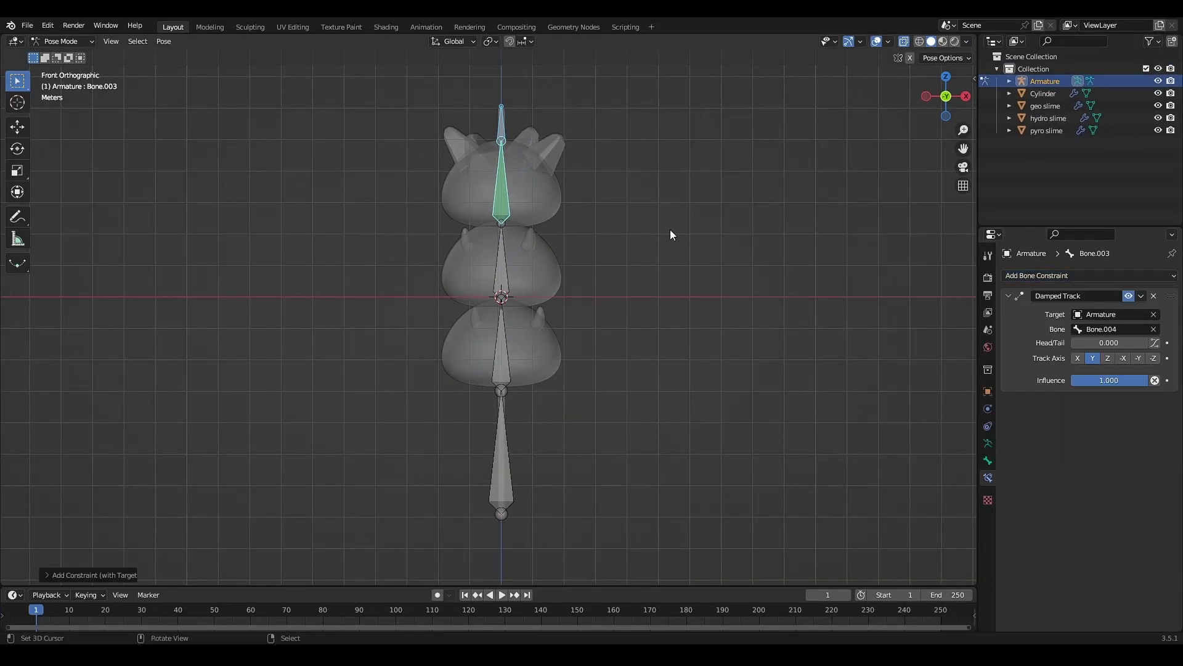
# - Add Damped Track constraints making the middle bone track the top and the lowest track the middle
pyautogui.click(506, 186)
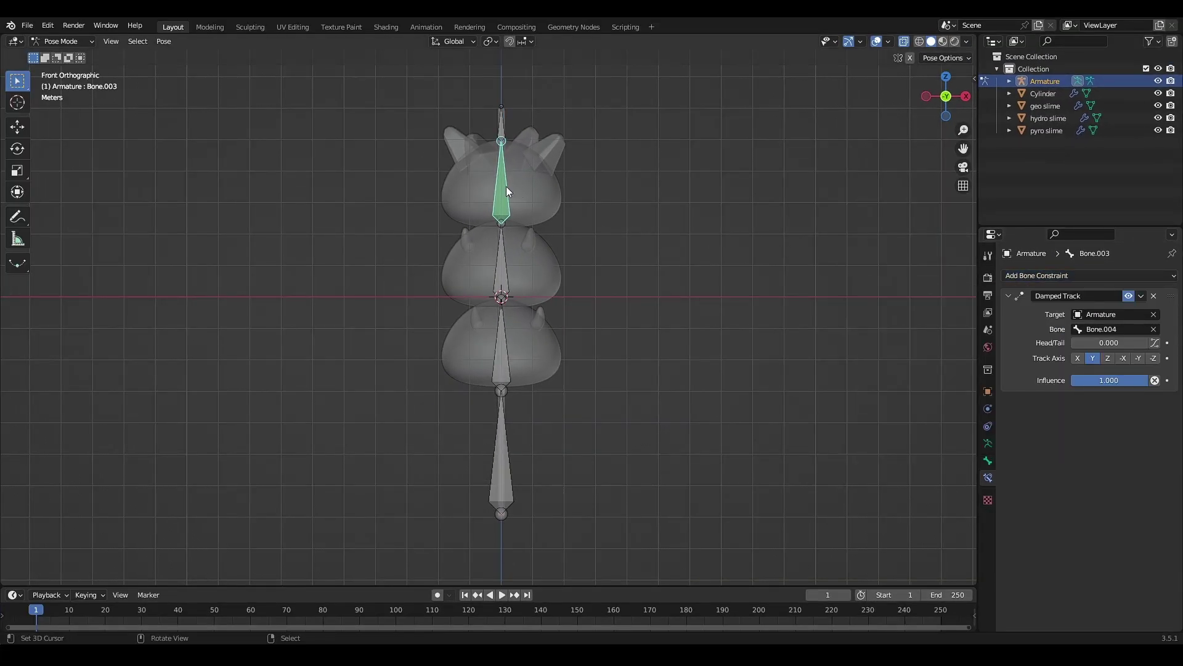
pyautogui.keyDown('shift'); pyautogui.click(499, 249); pyautogui.keyUp('shift')
pyautogui.hotkey('ctrl', 'shift', 'c')
pyautogui.click(527, 236)
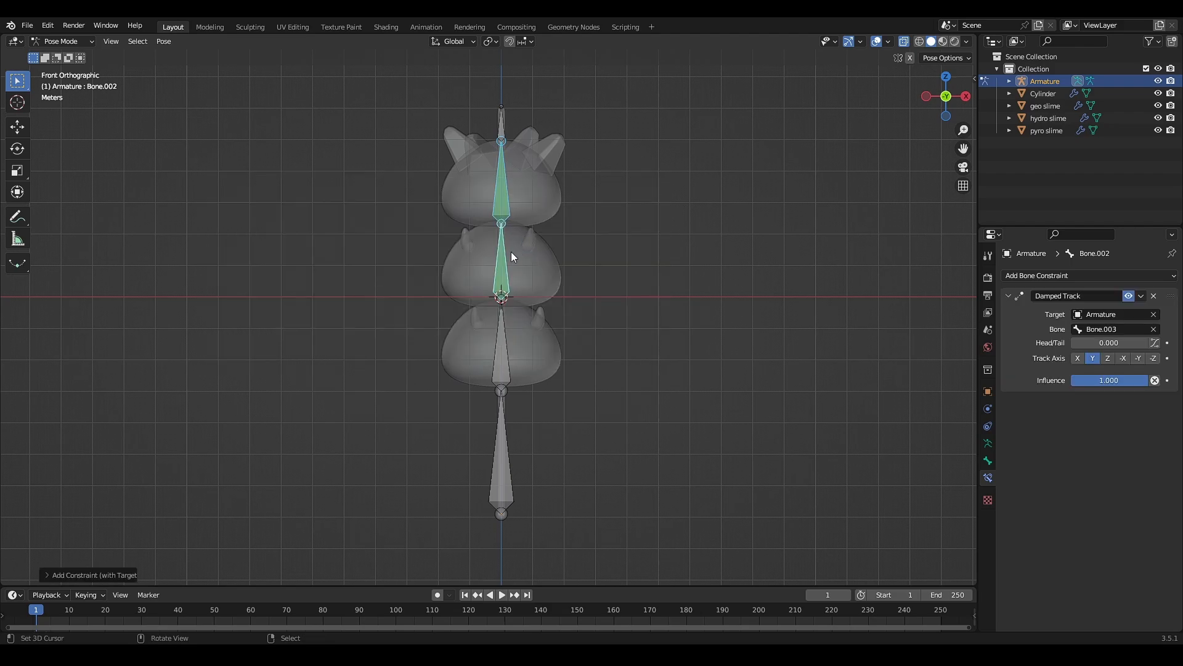
pyautogui.keyDown('shift'); pyautogui.click(502, 349); pyautogui.keyUp('shift')
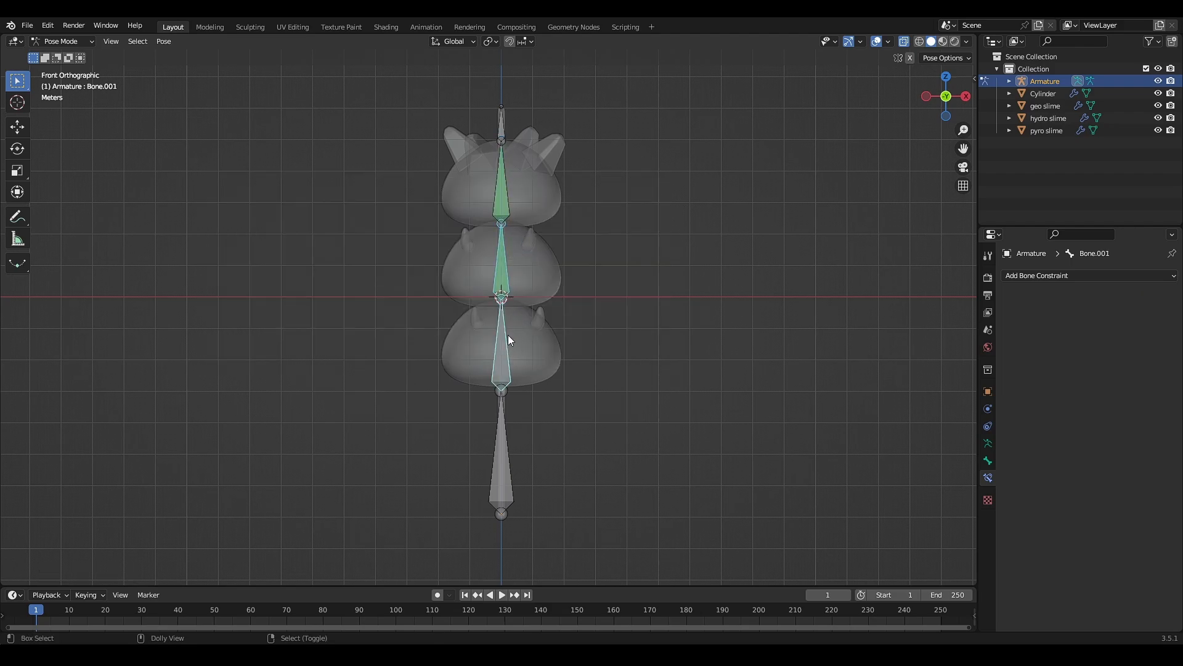
pyautogui.hotkey('ctrl', 'shift', 'c')
pyautogui.click(509, 334)
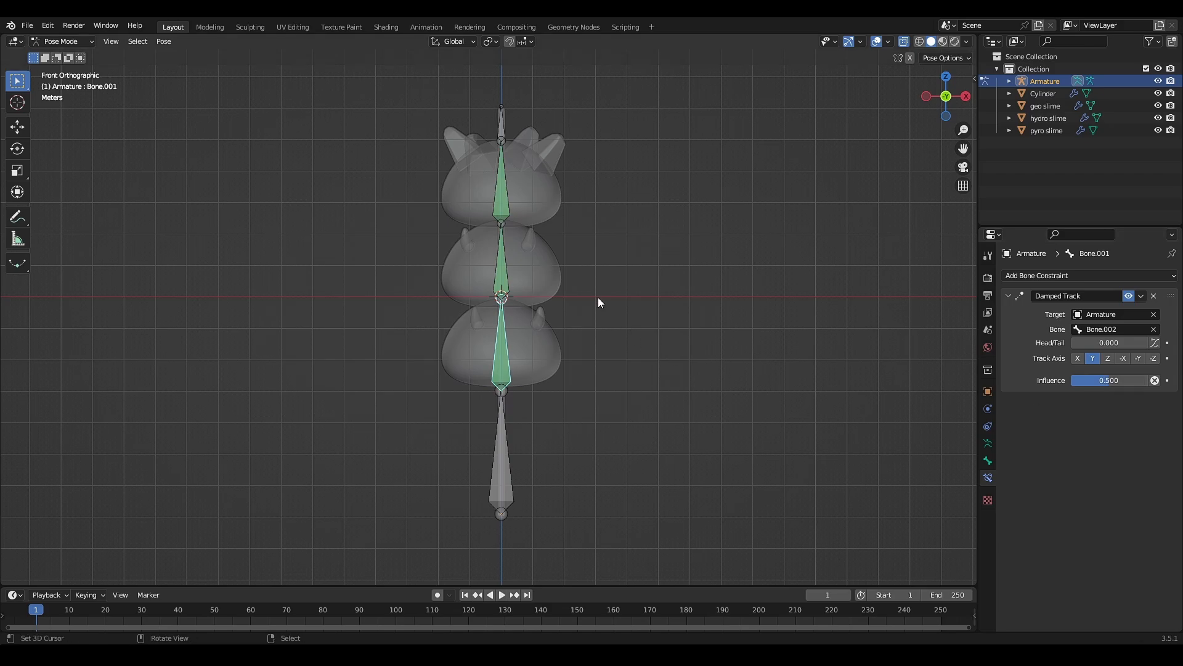
# - Set the bones' Damped Track influence to 0.5
pyautogui.click(512, 273)
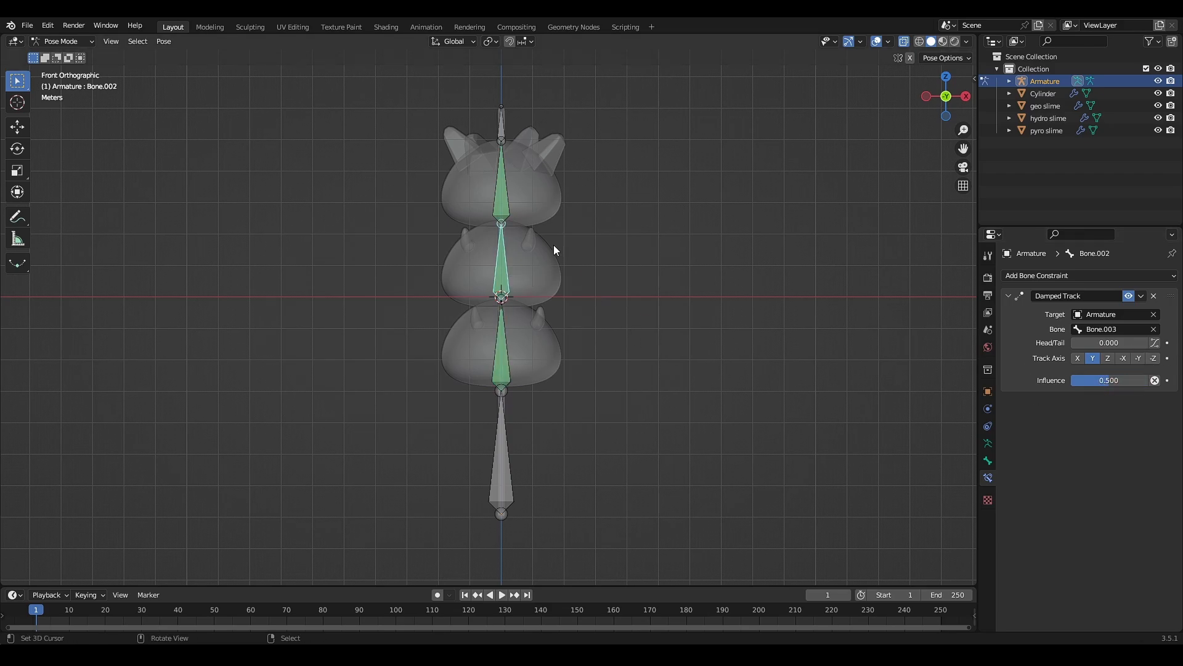
pyautogui.click(509, 204)
pyautogui.click(1120, 380)
pyautogui.write('0.5')
pyautogui.press('Return')
# - Parent the geo, hydro and pyro slimes and the stick to the armature with automatic weights
pyautogui.hotkey('ctrl', 'Tab')
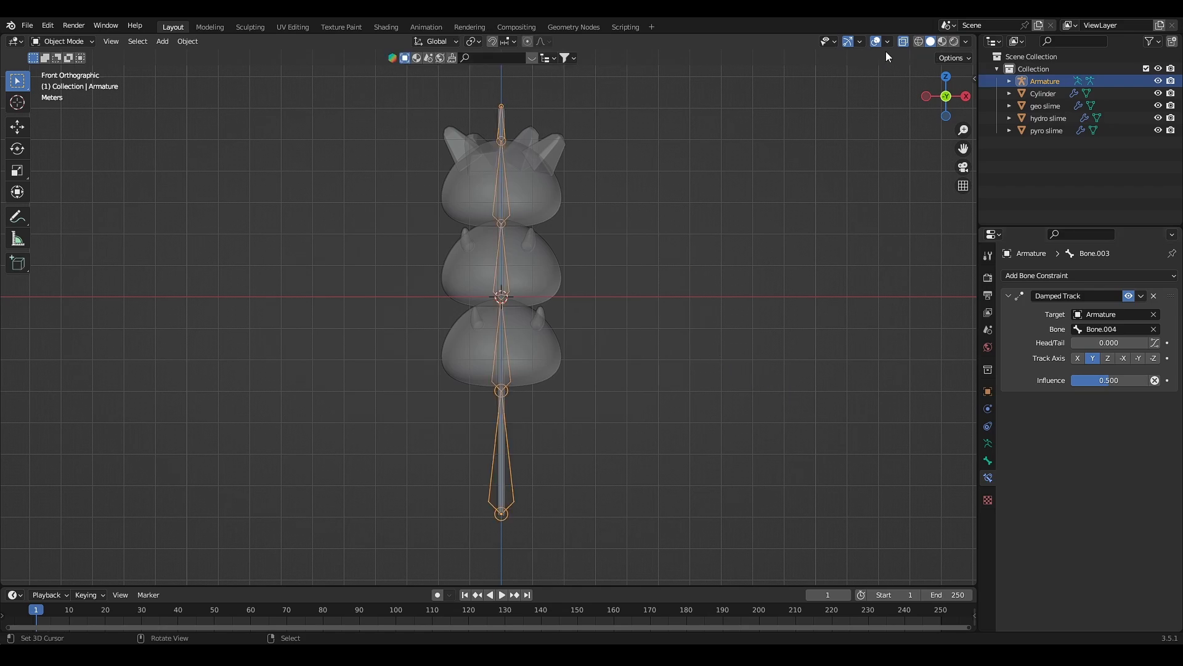
pyautogui.click(703, 260)
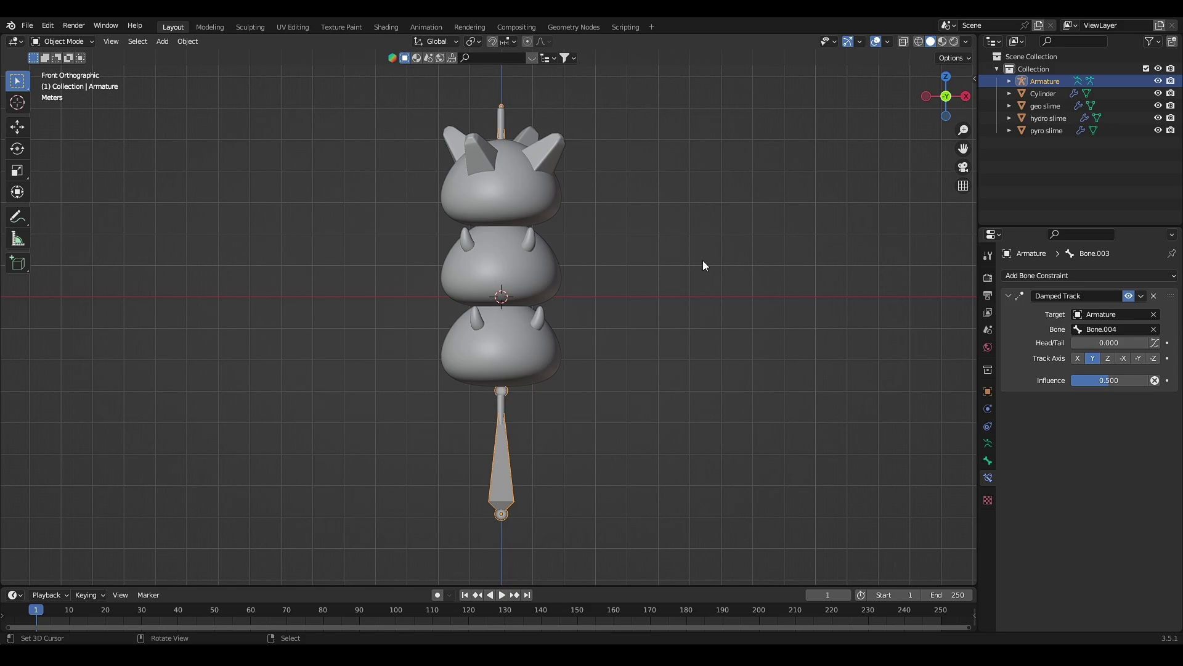
pyautogui.click(523, 164)
pyautogui.keyDown('shift'); pyautogui.click(527, 264); pyautogui.keyUp('shift')
pyautogui.keyDown('shift'); pyautogui.click(536, 324); pyautogui.keyUp('shift')
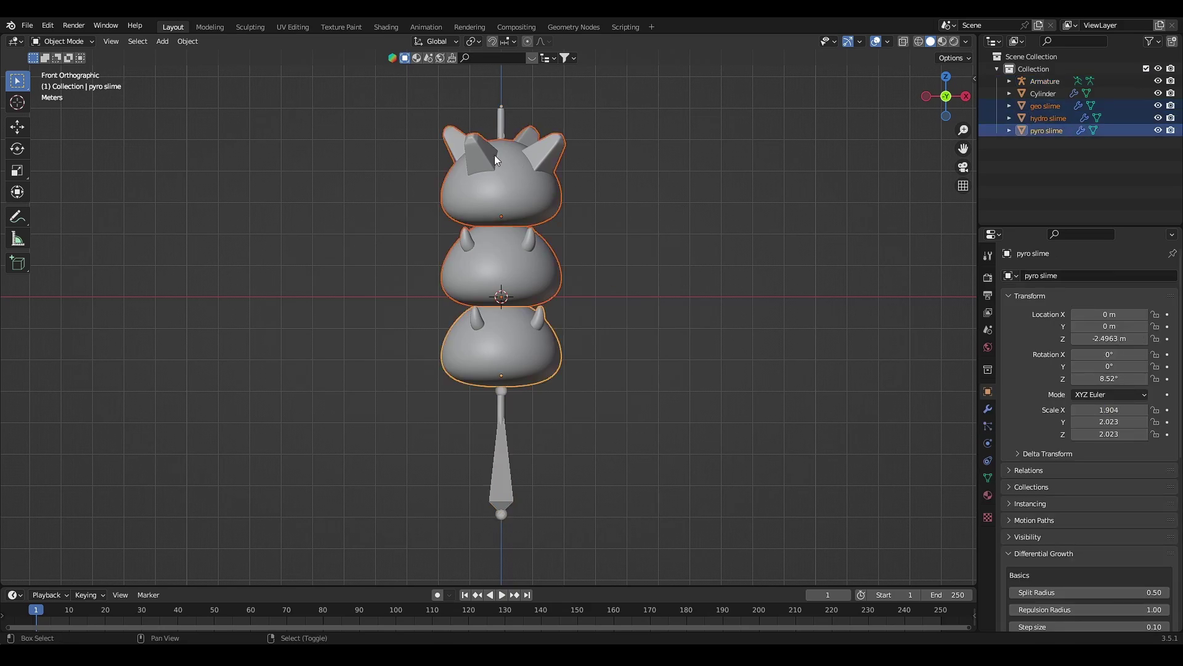
pyautogui.keyDown('shift'); pyautogui.click(498, 109); pyautogui.keyUp('shift')
pyautogui.keyDown('shift'); pyautogui.click(500, 473); pyautogui.keyUp('shift')
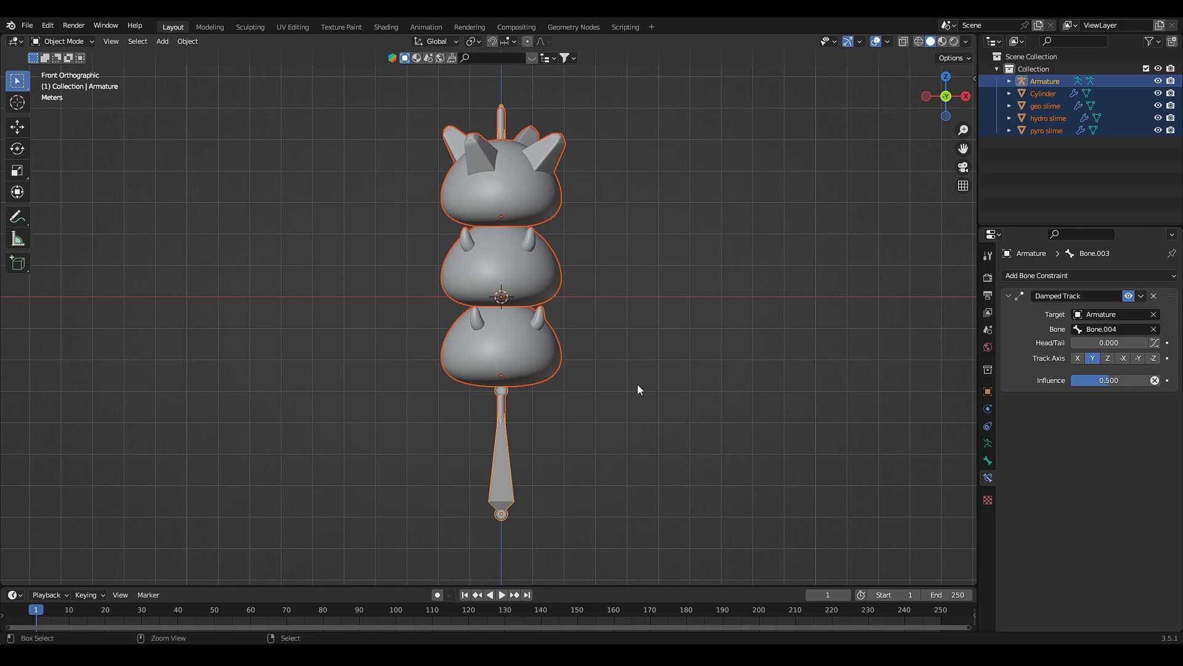
pyautogui.hotkey('ctrl', 'p')
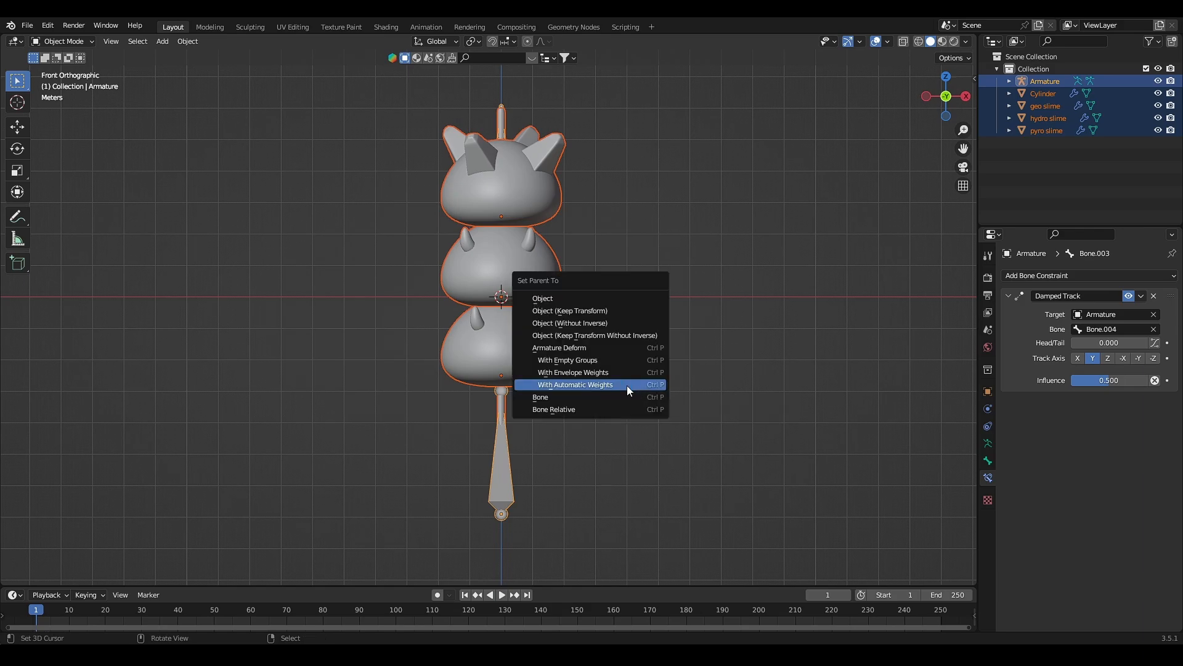
pyautogui.click(627, 386)
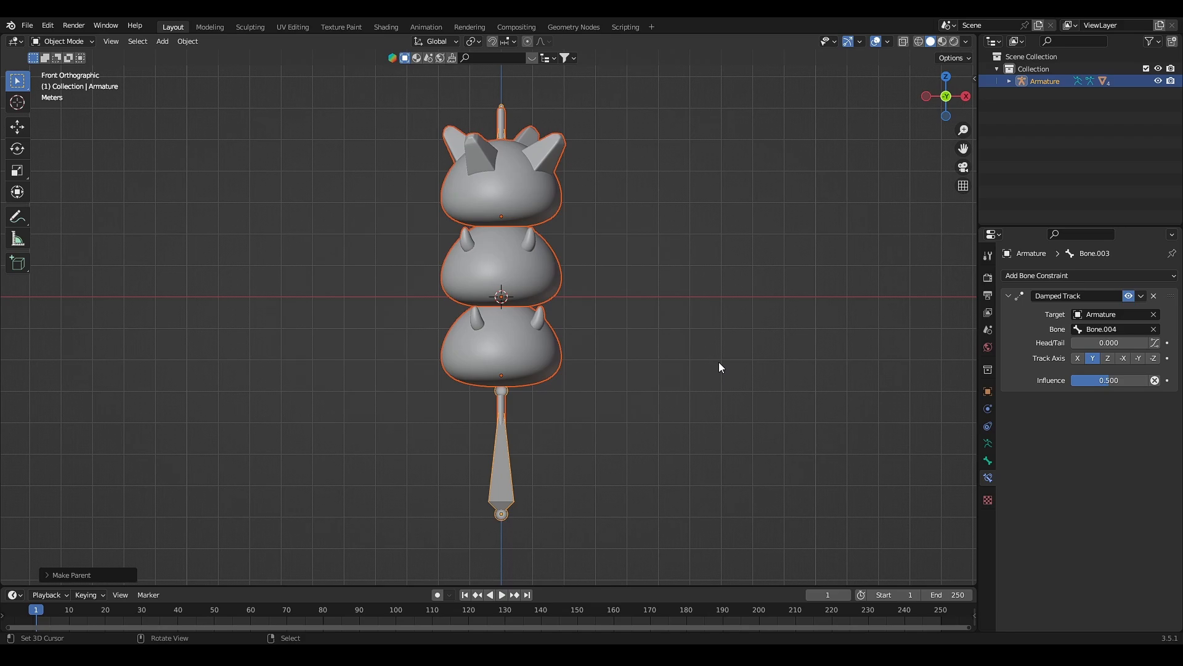
pyautogui.click(496, 329)
# - Rotate the bottom bone in Pose Mode to test the slimes bend, undo it and return to Object Mode
pyautogui.click(64, 41)
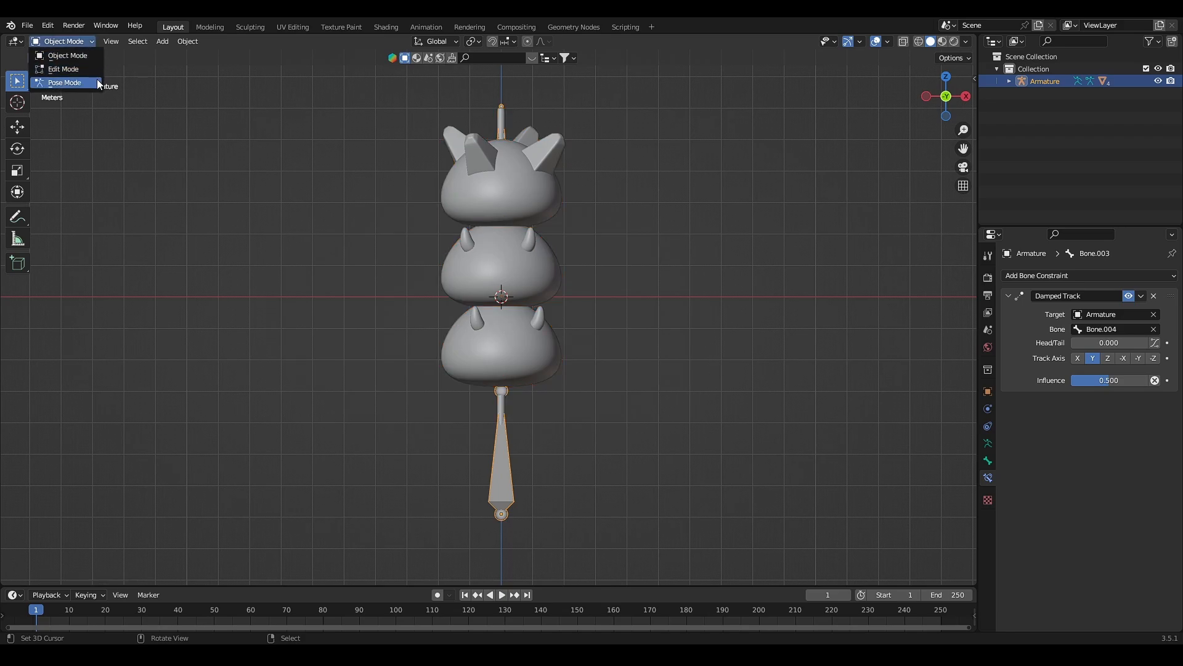
pyautogui.click(57, 80)
pyautogui.click(491, 465)
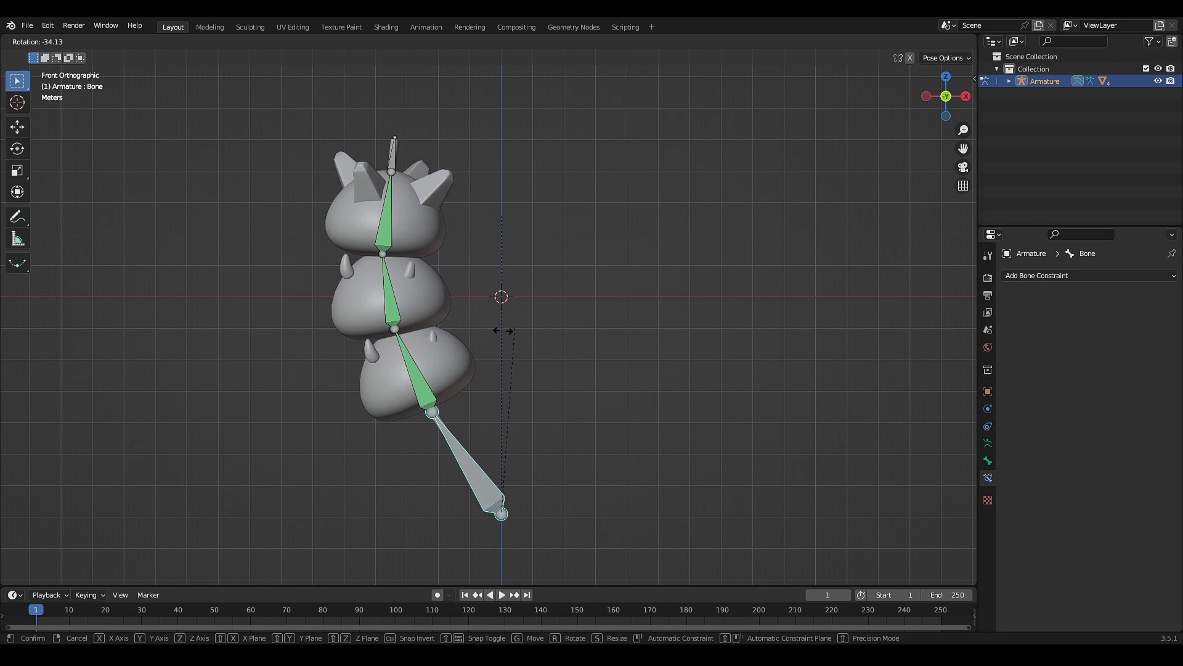
pyautogui.click(648, 356)
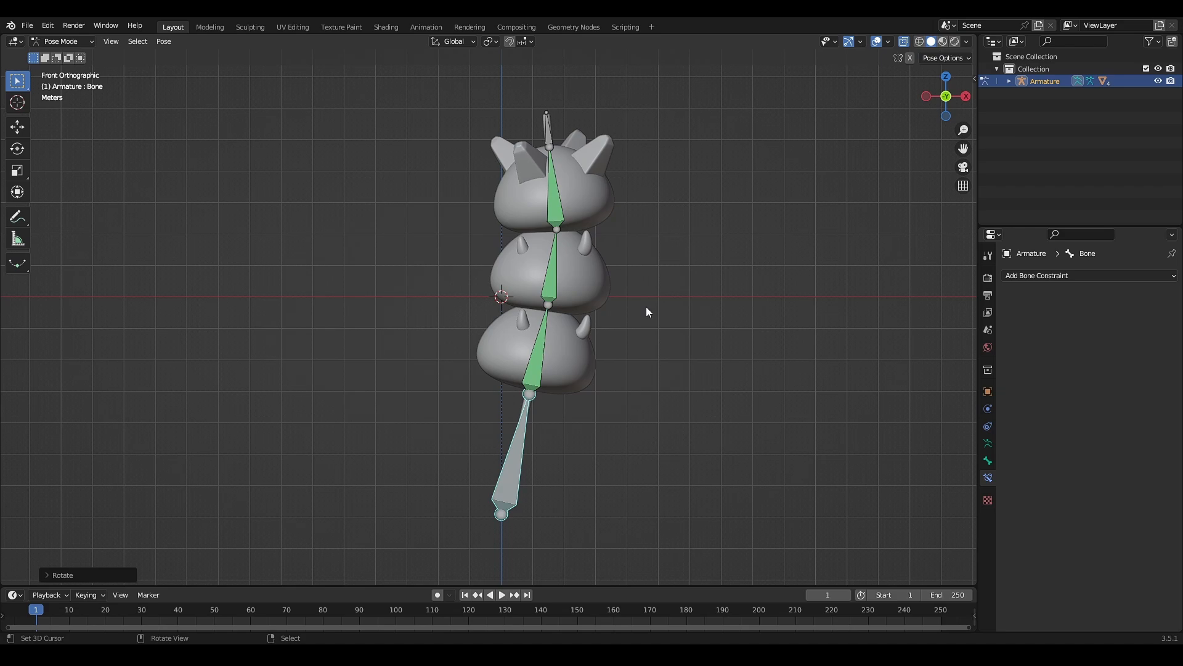
pyautogui.hotkey('ctrl', 'z')
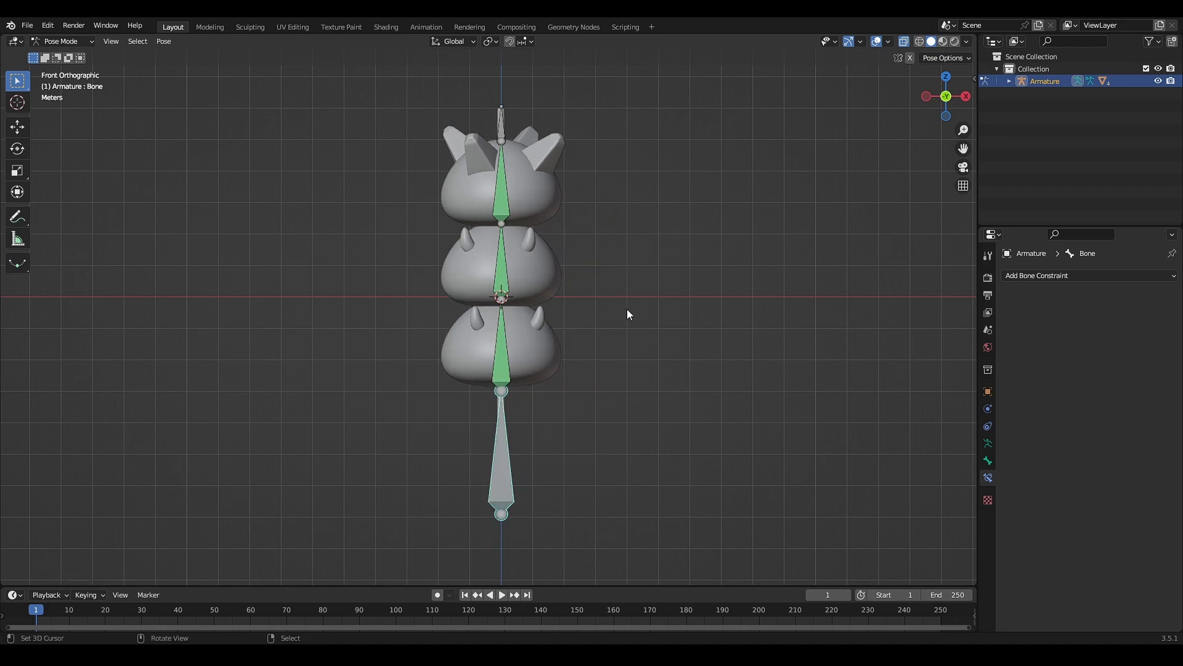
pyautogui.click(94, 41)
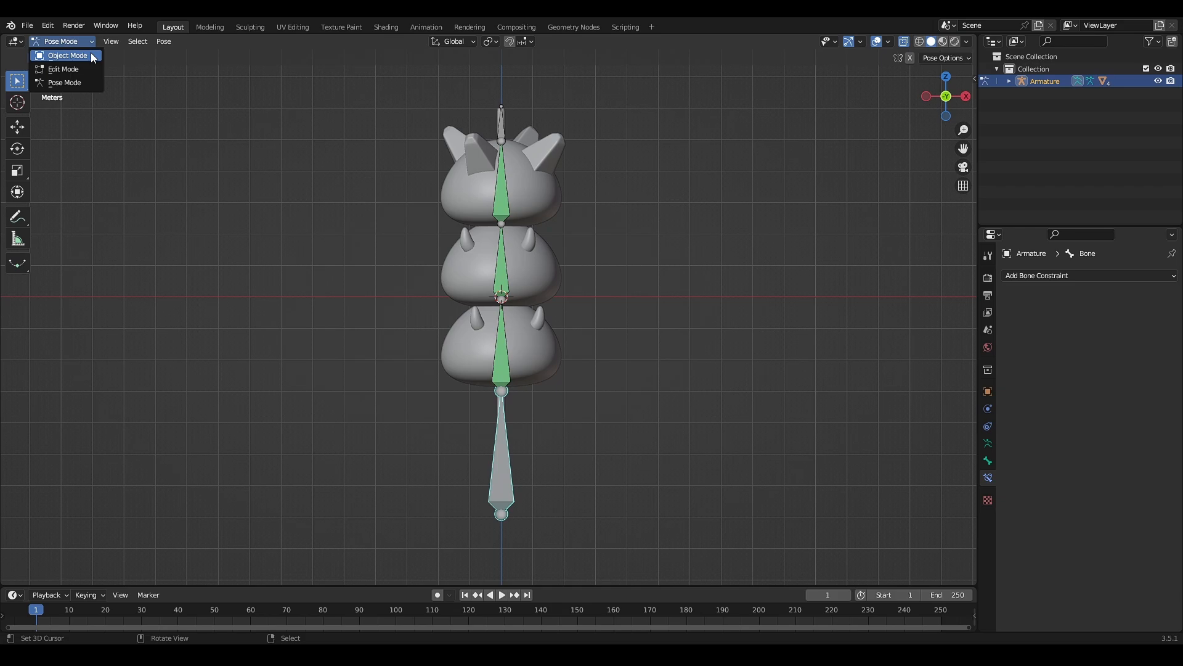
pyautogui.click(91, 53)
pyautogui.click(530, 373)
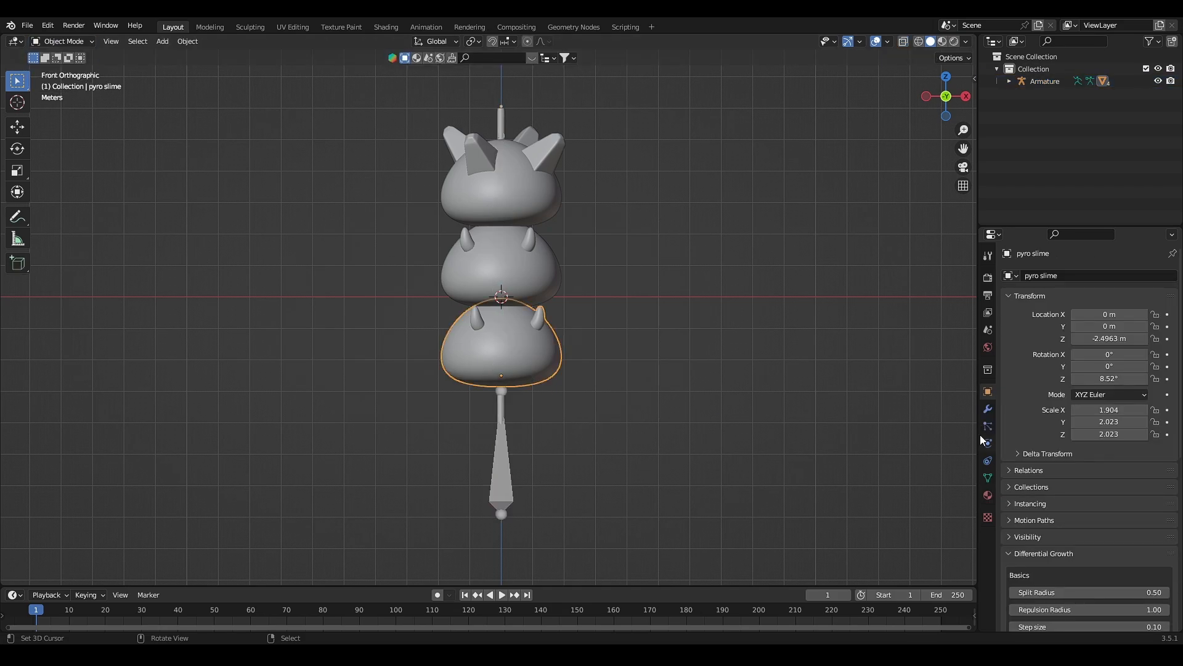
# - Show the pyro slime's vertex groups and edit its mesh with X-ray on to see the bones
pyautogui.click(988, 478)
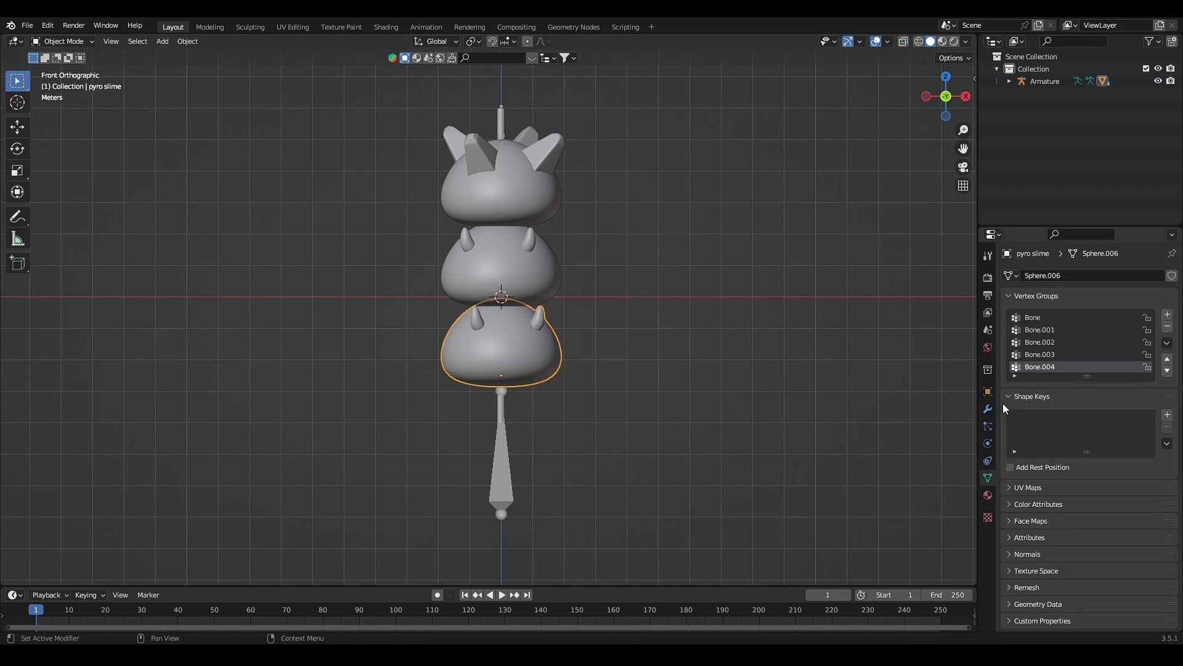
pyautogui.click(1054, 319)
pyautogui.press('Tab')
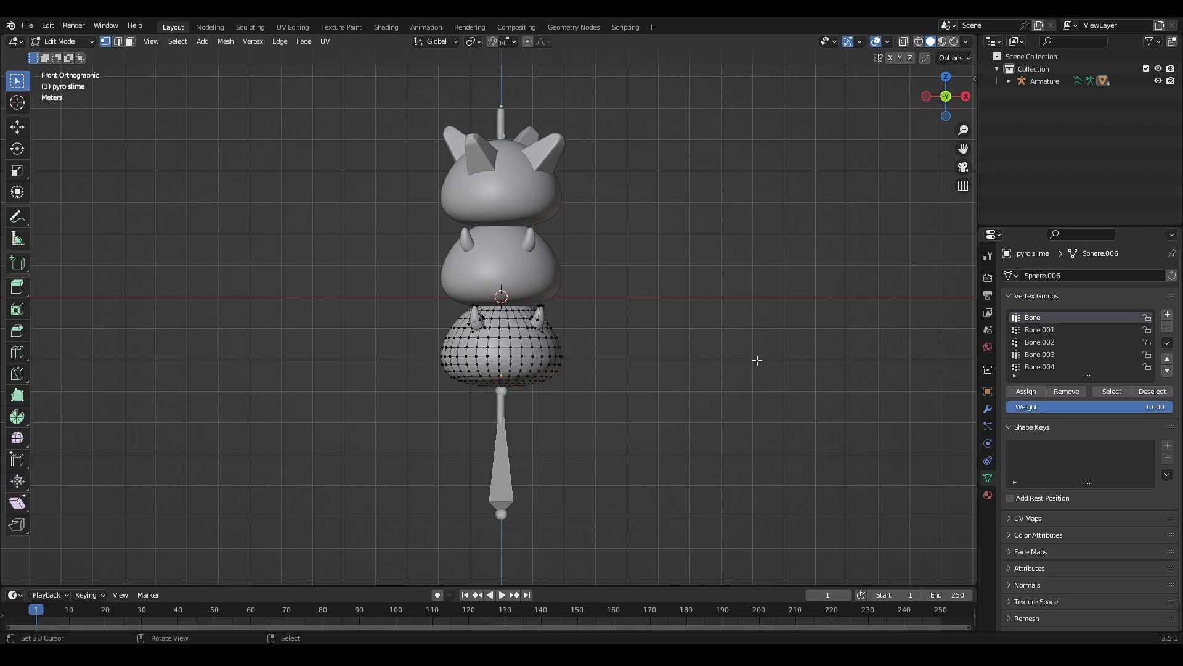
pyautogui.click(904, 42)
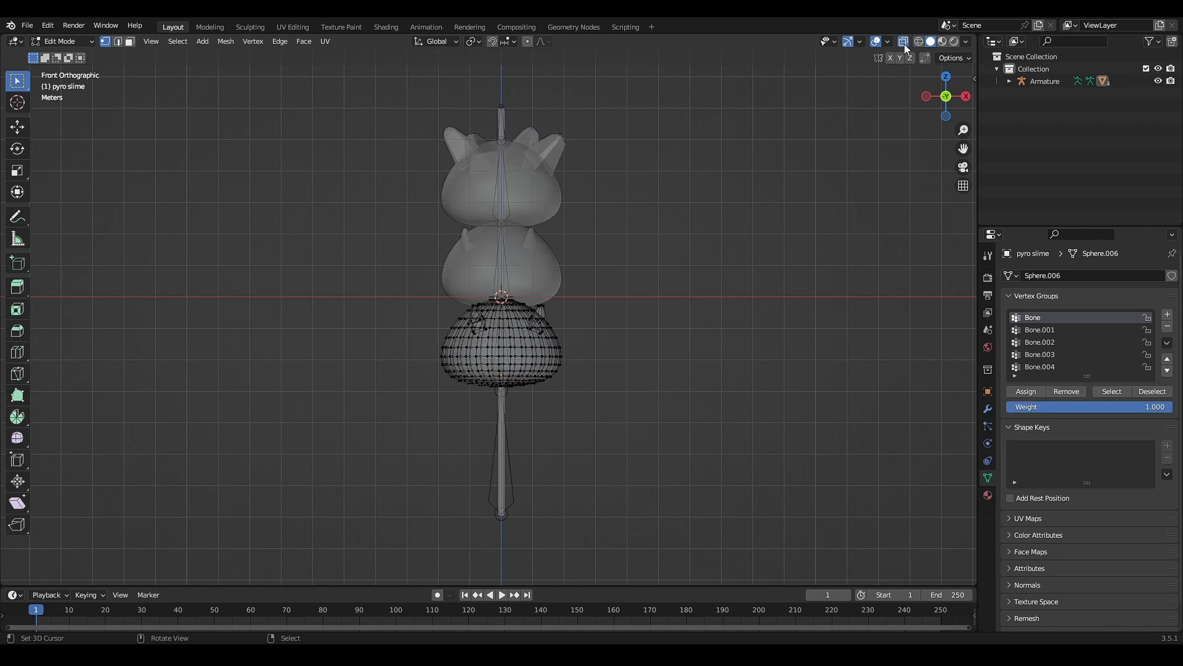
# - Check which pyro slime vertices belong to Bone.001, Bone.002, Bone.003 and Bone.004 groups
pyautogui.click(1064, 330)
pyautogui.click(1100, 391)
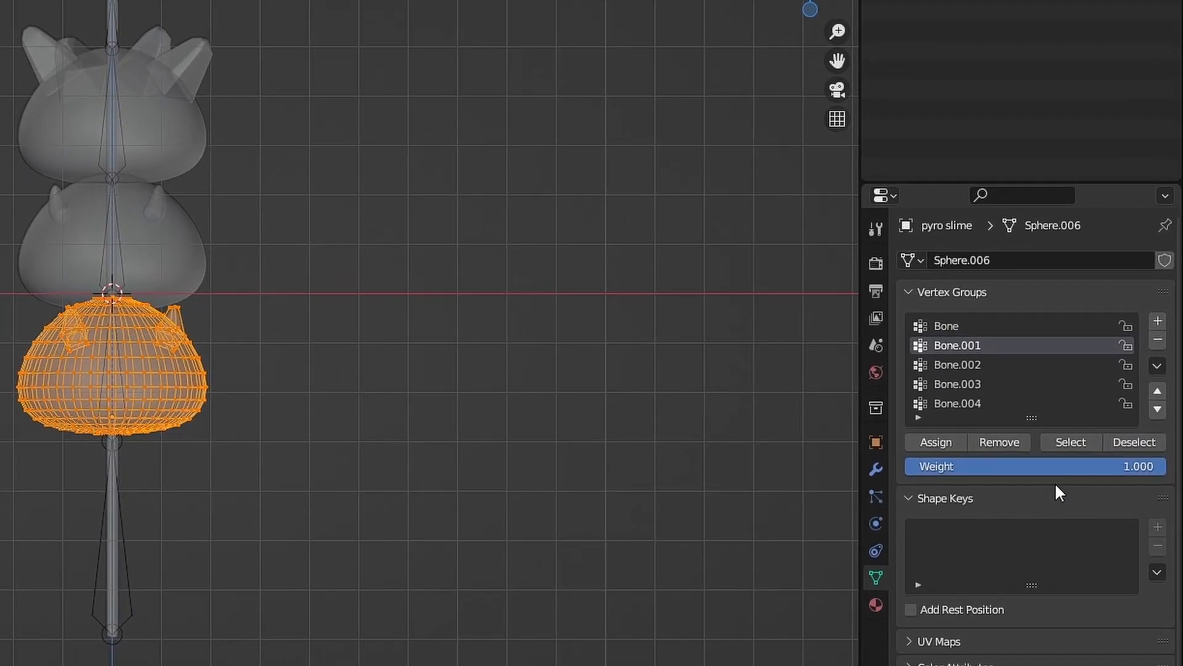
pyautogui.click(953, 437)
pyautogui.click(681, 408)
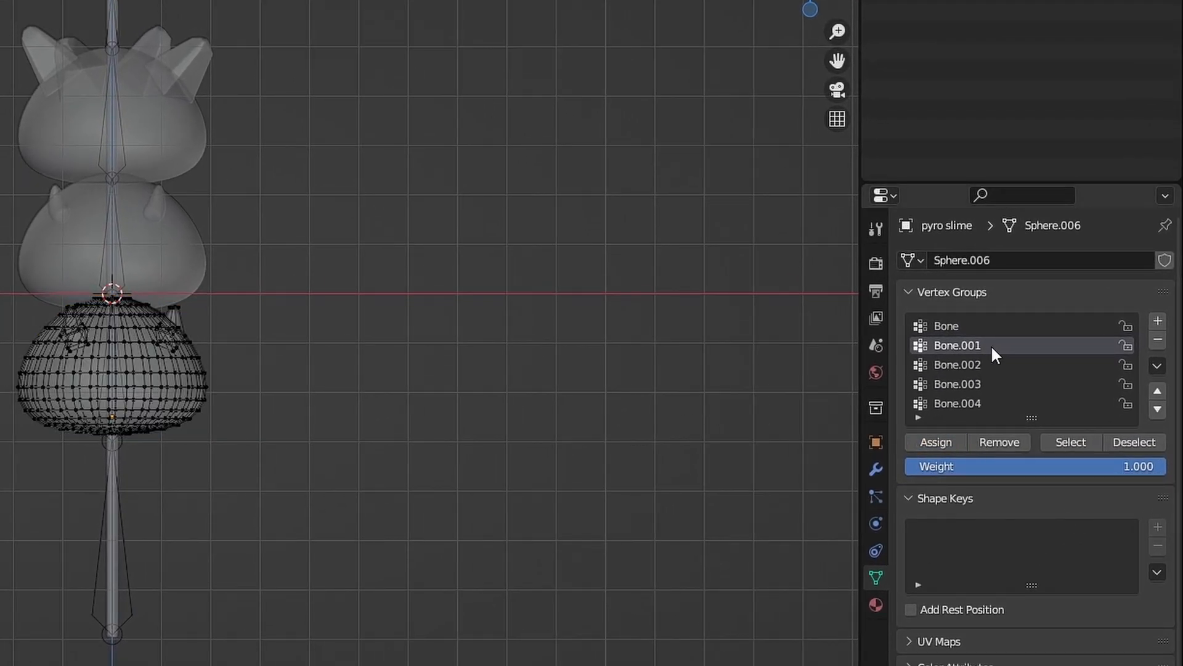
pyautogui.click(990, 364)
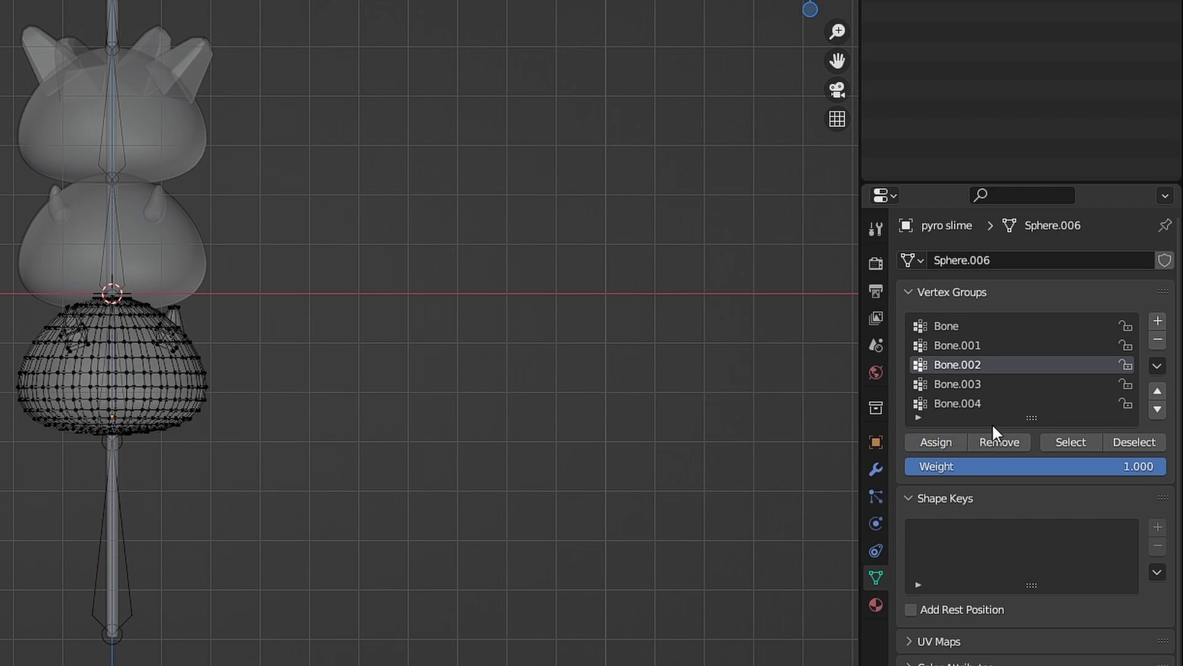
pyautogui.click(1076, 443)
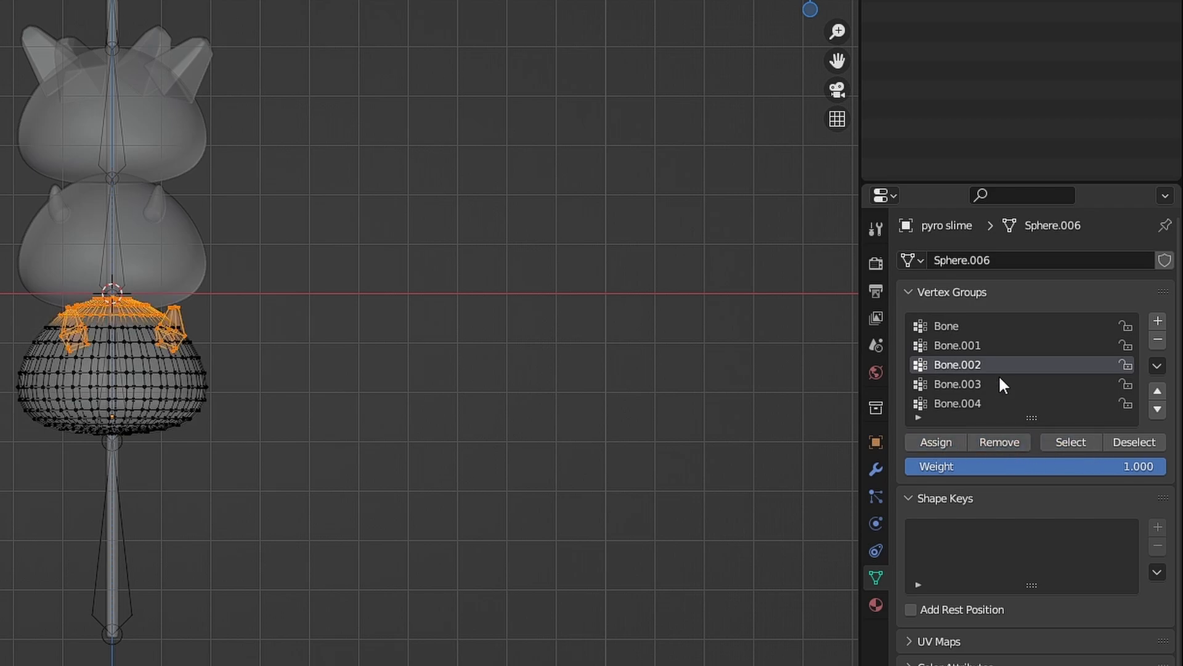
pyautogui.click(1001, 383)
pyautogui.click(701, 404)
pyautogui.click(1072, 440)
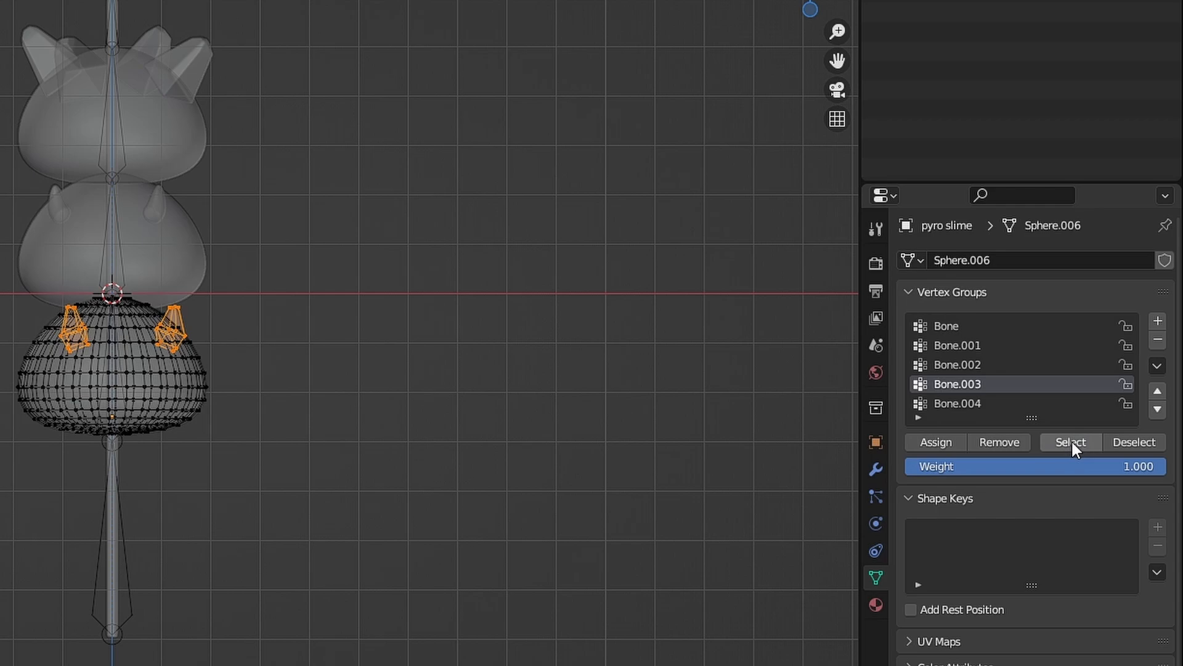
pyautogui.click(703, 410)
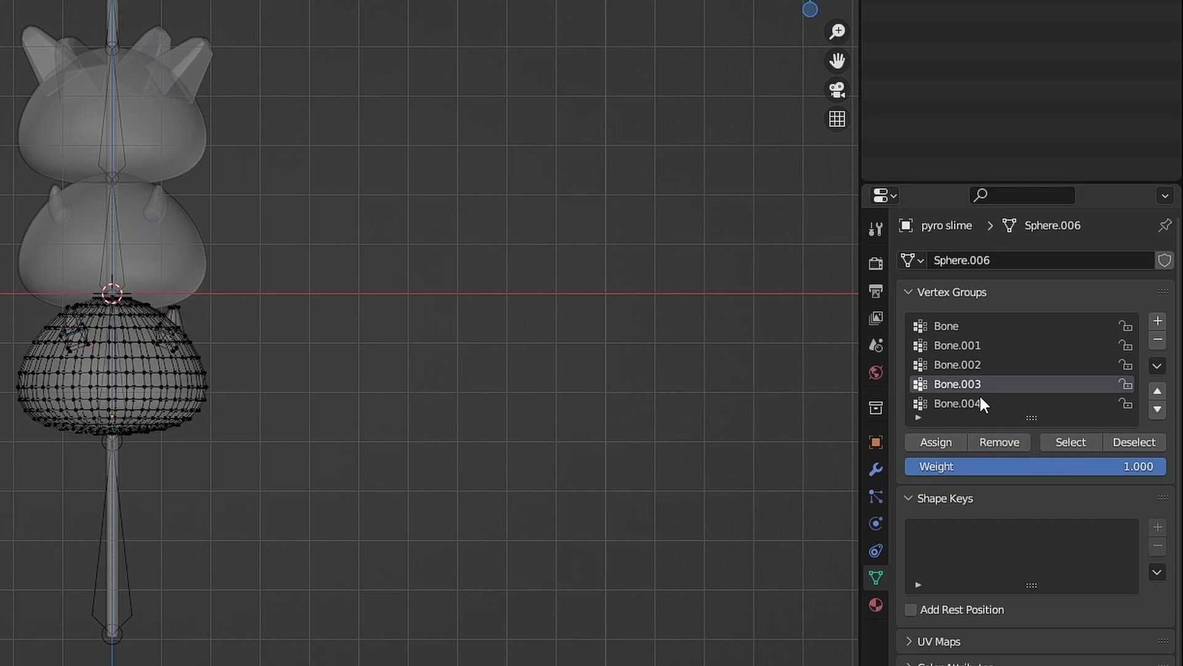
pyautogui.click(980, 403)
pyautogui.scroll(-2, 1040, 386)
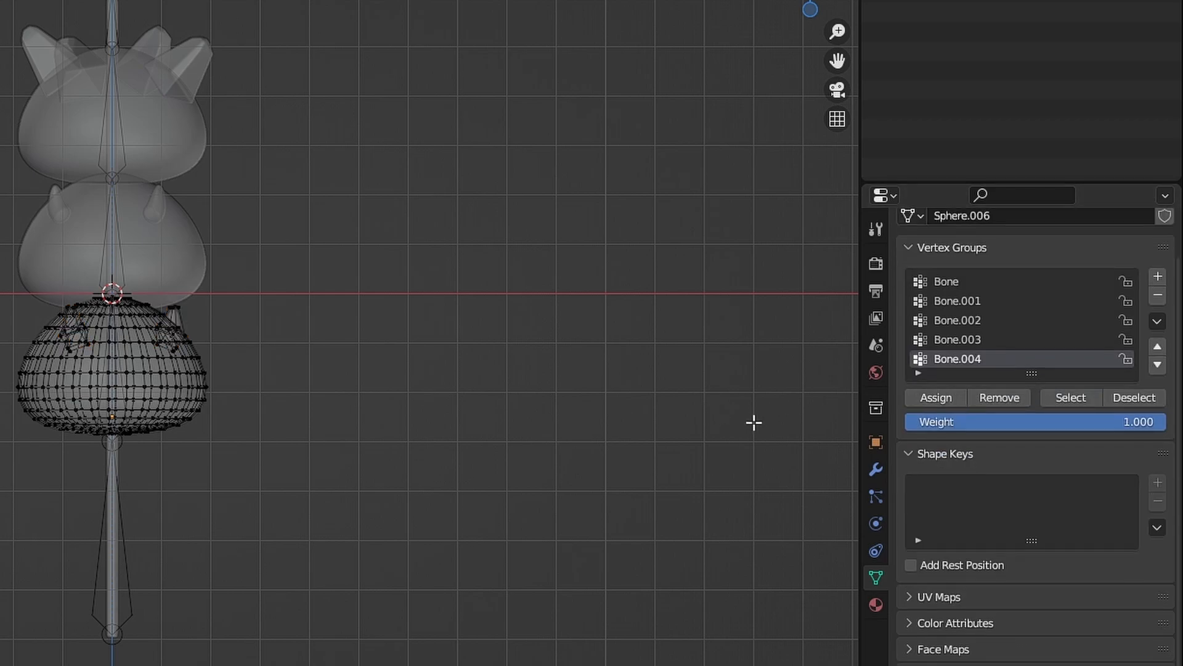
pyautogui.click(980, 301)
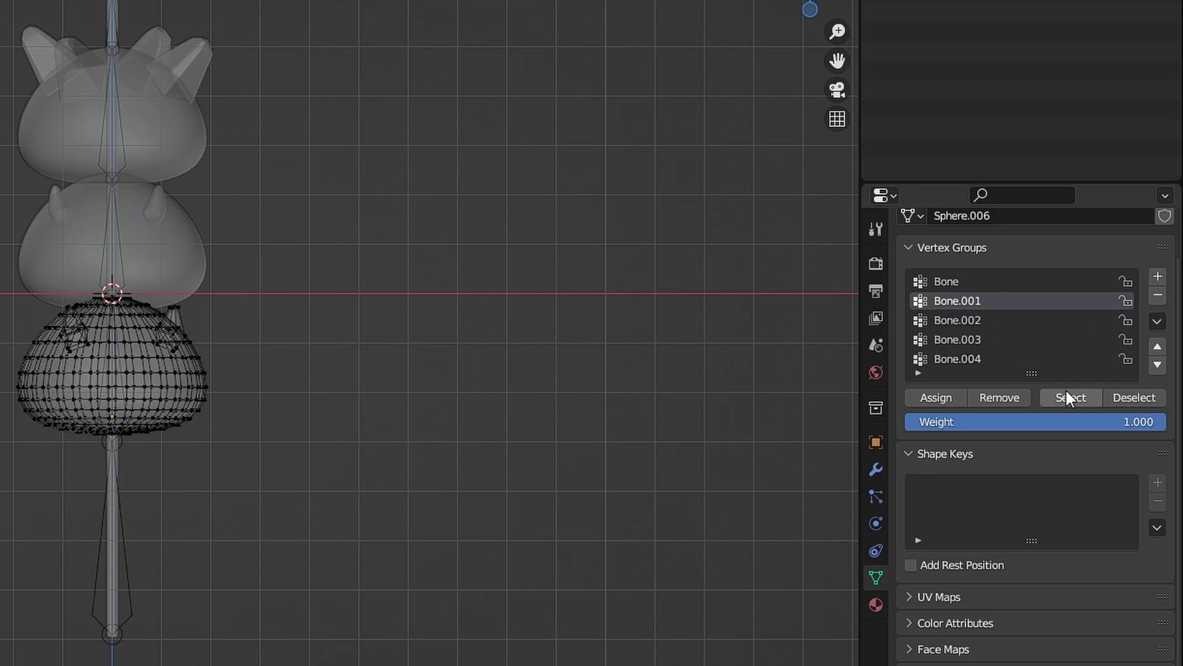
pyautogui.click(1068, 398)
# - Check the middle hydro slime's Bone.001 to Bone.004 vertex group assignments the same way
pyautogui.press('Tab')
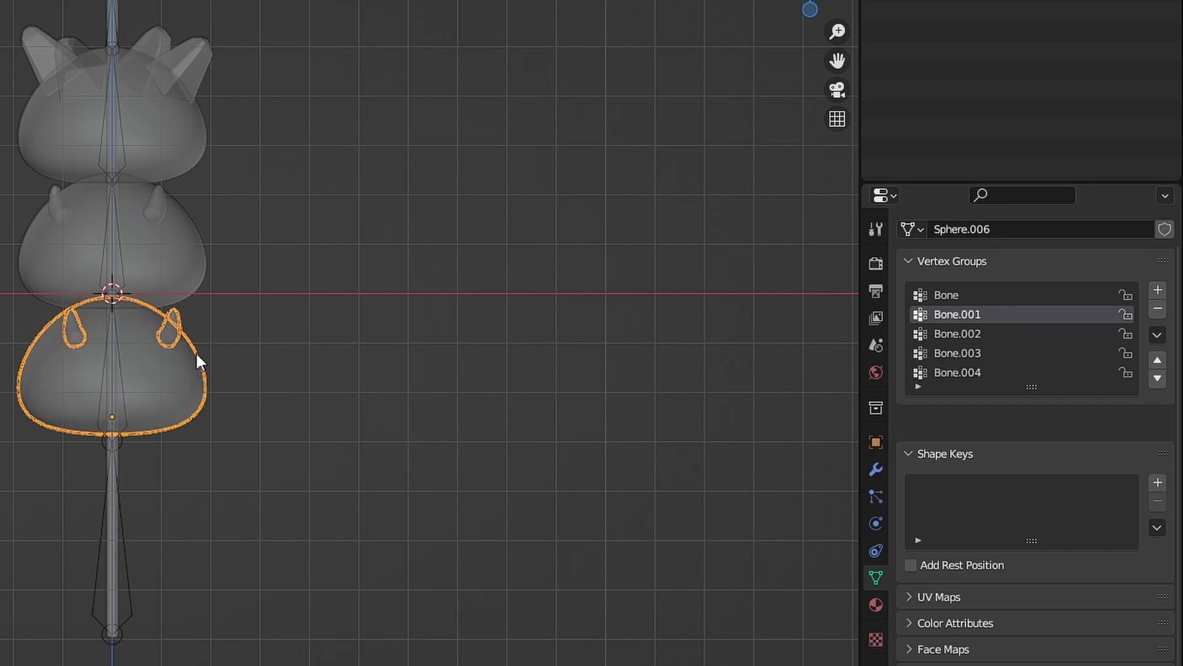
pyautogui.click(180, 262)
pyautogui.press('Tab')
pyautogui.click(961, 326)
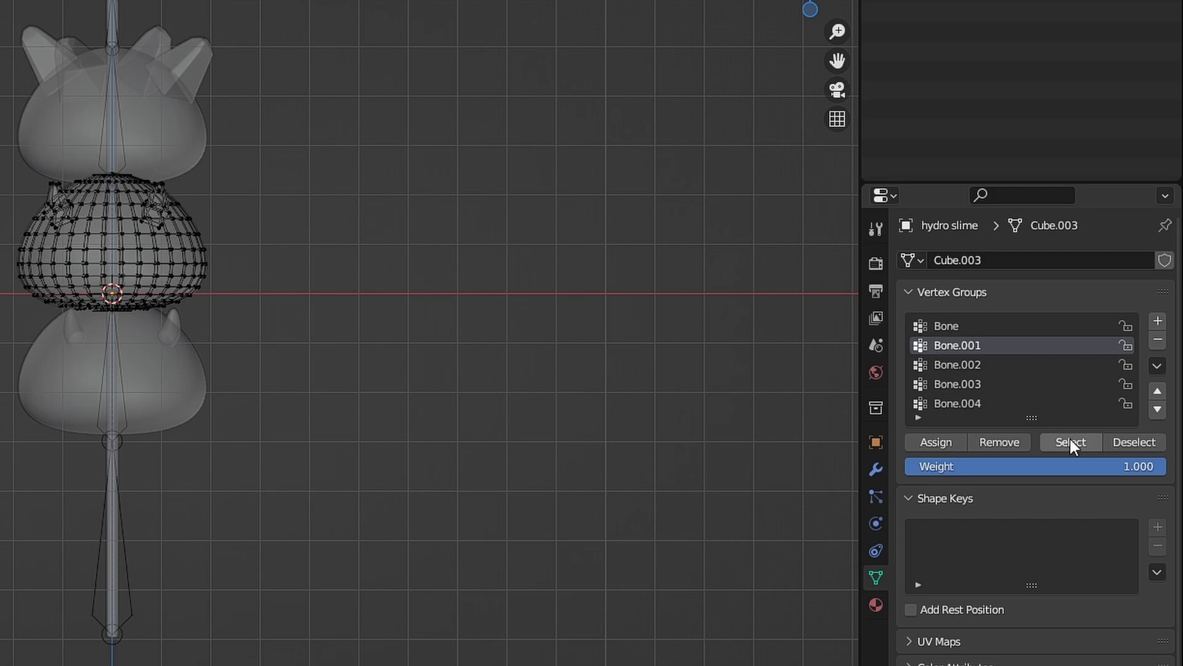
pyautogui.click(1070, 441)
pyautogui.click(966, 363)
pyautogui.hotkey('alt', 'a')
pyautogui.press('a')
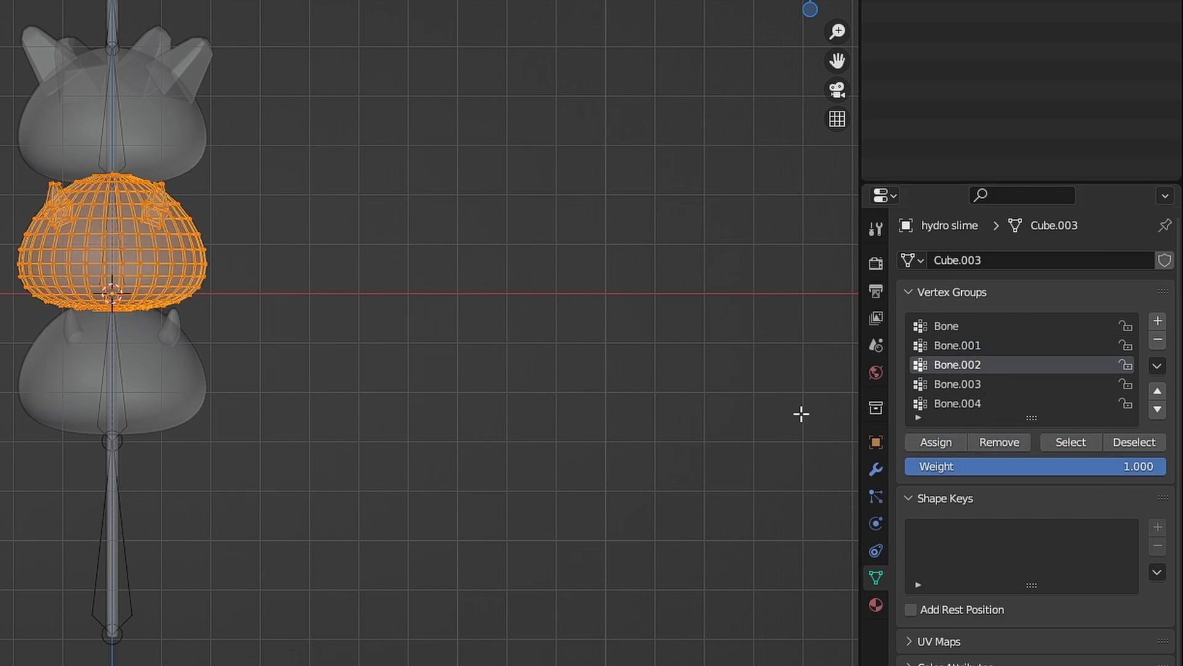
pyautogui.hotkey('alt', 'a')
pyautogui.click(961, 384)
pyautogui.click(1069, 440)
pyautogui.hotkey('alt', 'a')
pyautogui.click(962, 403)
pyautogui.click(1070, 441)
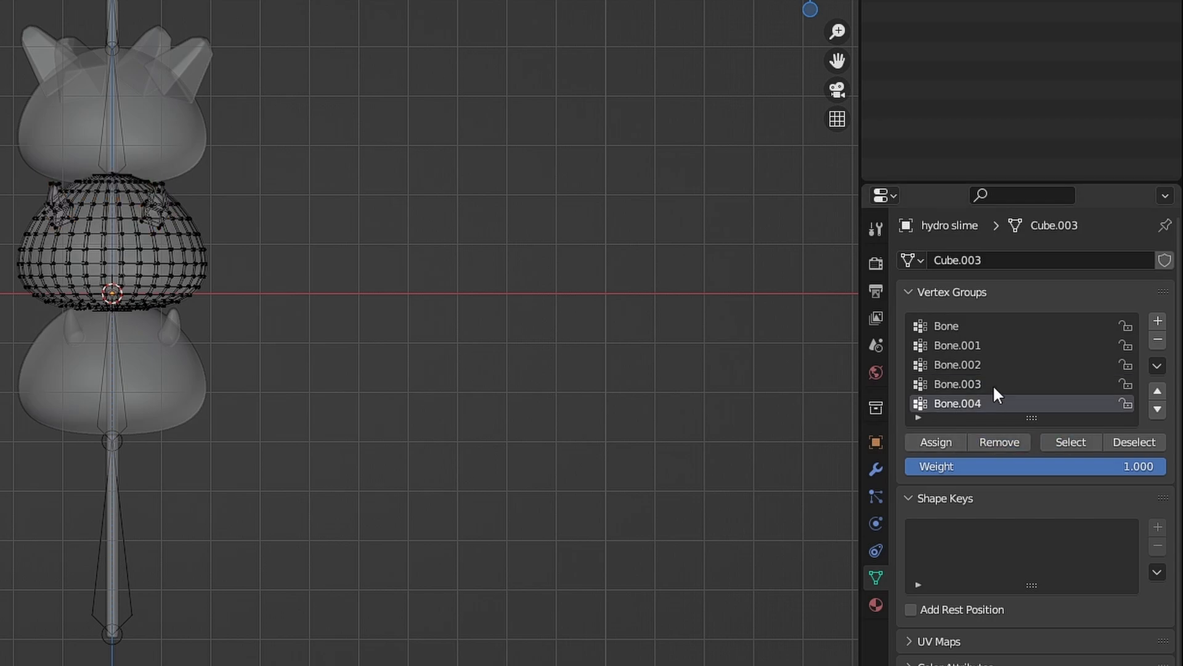
pyautogui.hotkey('alt', 'a')
pyautogui.hotkey('alt', 'q')
# - Assign every vertex of the top geo slime to Bone.003, then verify Bone.004 still holds only the ears
pyautogui.click(1070, 441)
pyautogui.click(961, 326)
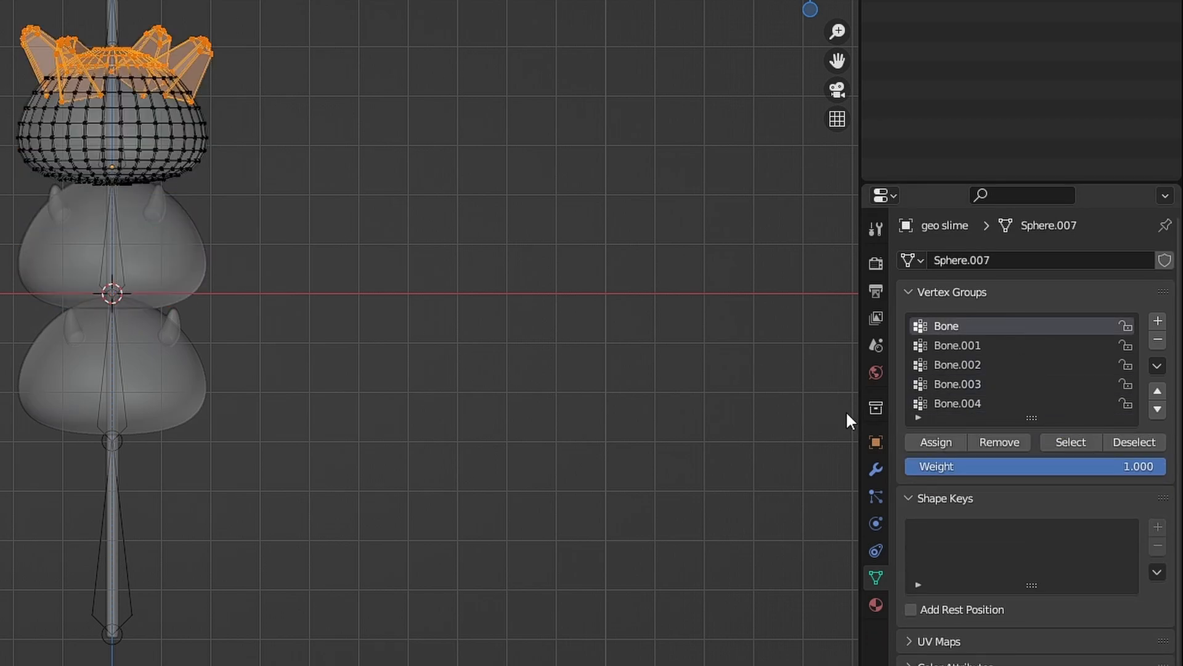
pyautogui.hotkey('alt', 'a')
pyautogui.click(958, 365)
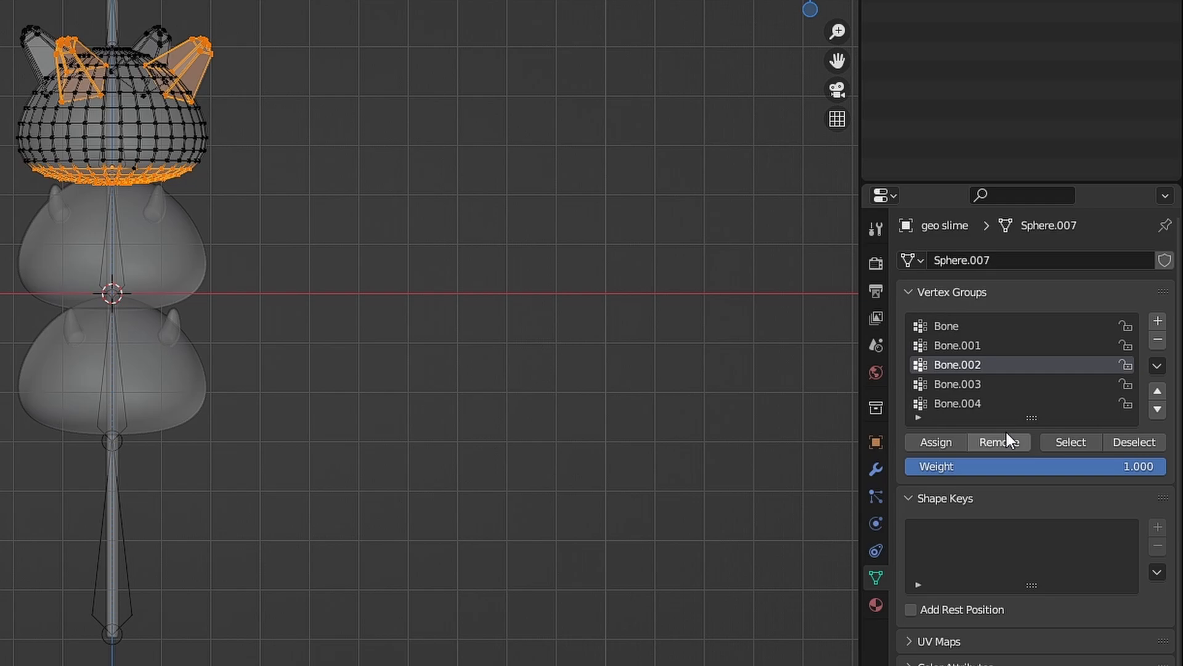
pyautogui.click(958, 383)
pyautogui.hotkey('alt', 'a')
pyautogui.click(1069, 442)
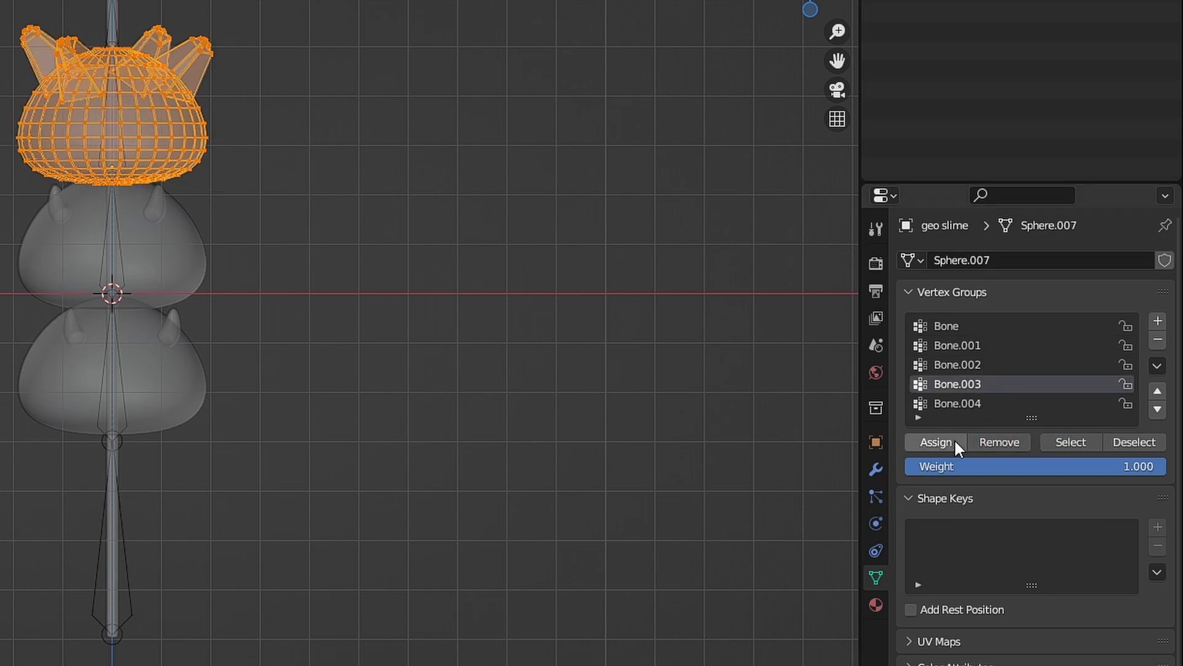
pyautogui.hotkey('alt', 'a')
pyautogui.click(958, 404)
pyautogui.click(1070, 441)
pyautogui.hotkey('alt', 'a')
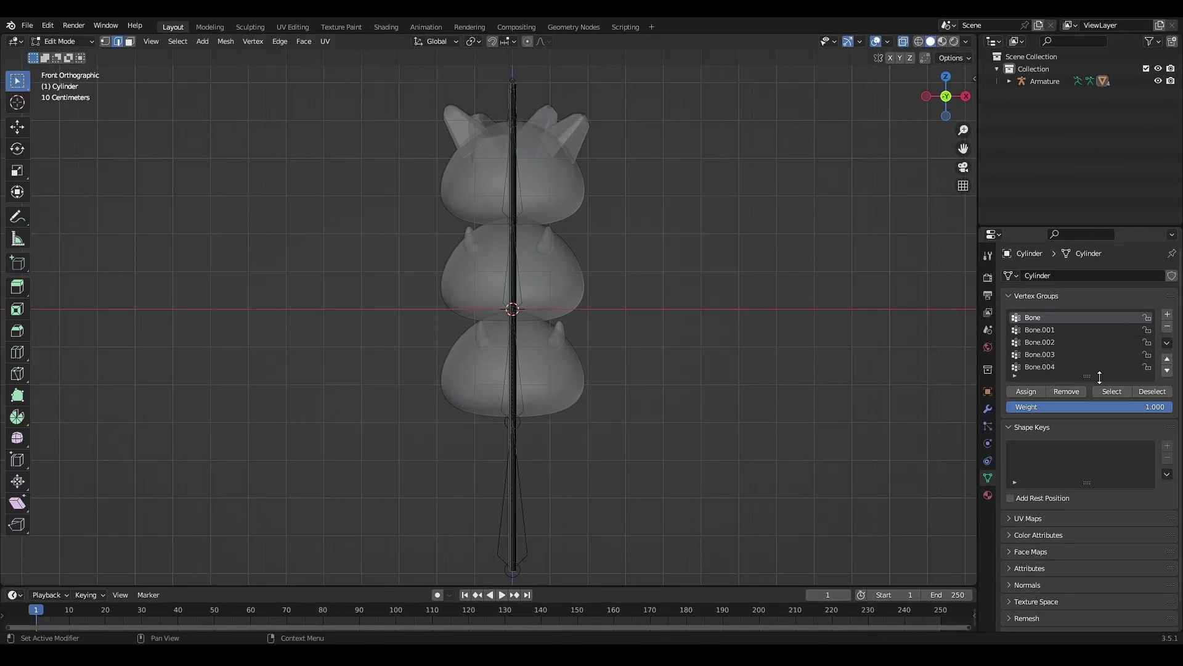
# - Verify the stick's Bone, Bone.001, Bone.002, Bone.003 and Bone.004 groups each cover their own section
pyautogui.click(1112, 391)
pyautogui.hotkey('alt', 'a')
pyautogui.click(1055, 330)
pyautogui.click(1118, 394)
pyautogui.hotkey('alt', 'a')
pyautogui.click(1088, 343)
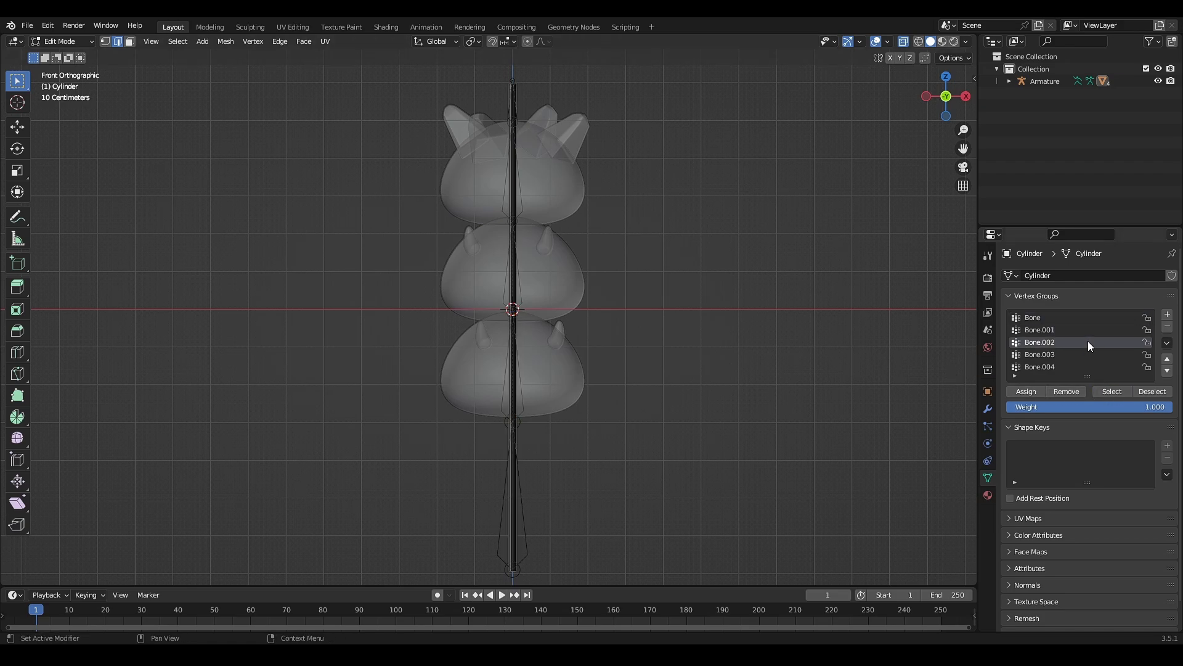
pyautogui.click(1097, 389)
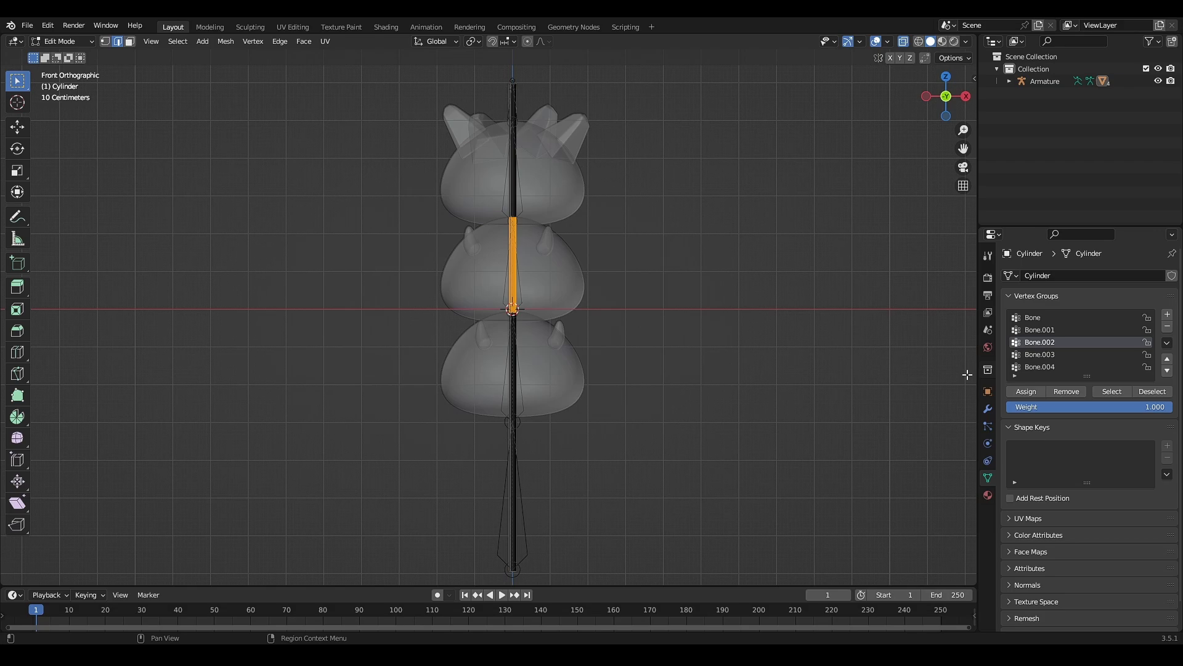
pyautogui.hotkey('alt', 'a')
pyautogui.click(1043, 357)
pyautogui.click(1112, 390)
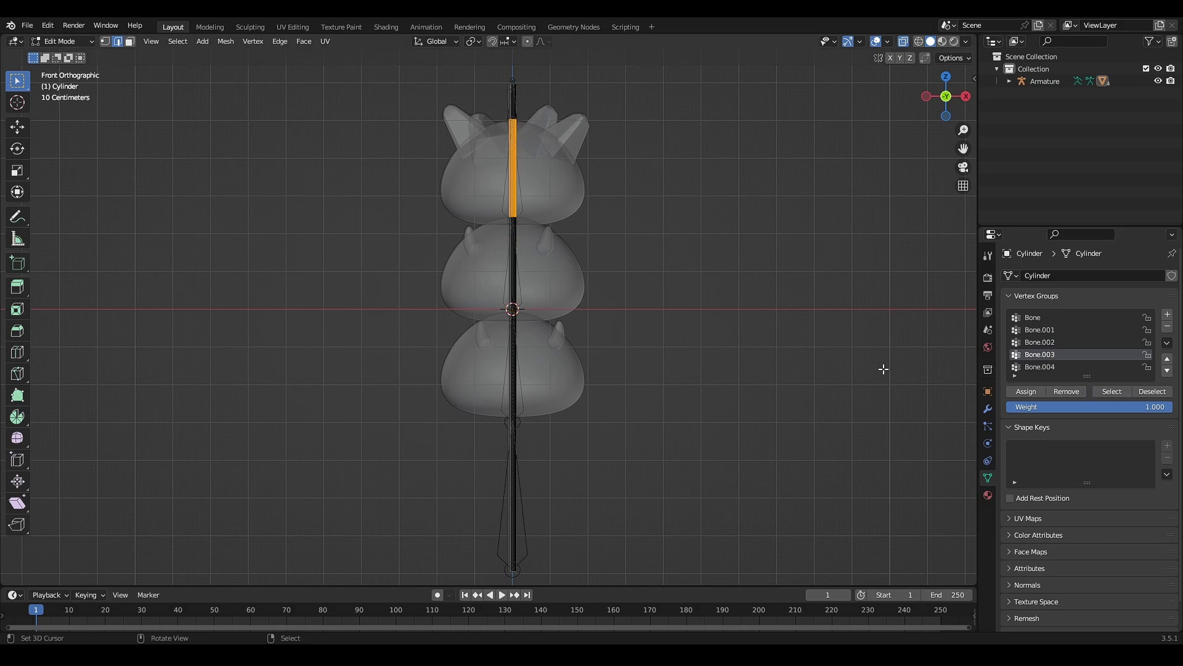
pyautogui.hotkey('alt', 'a')
pyautogui.click(1055, 368)
pyautogui.click(1102, 390)
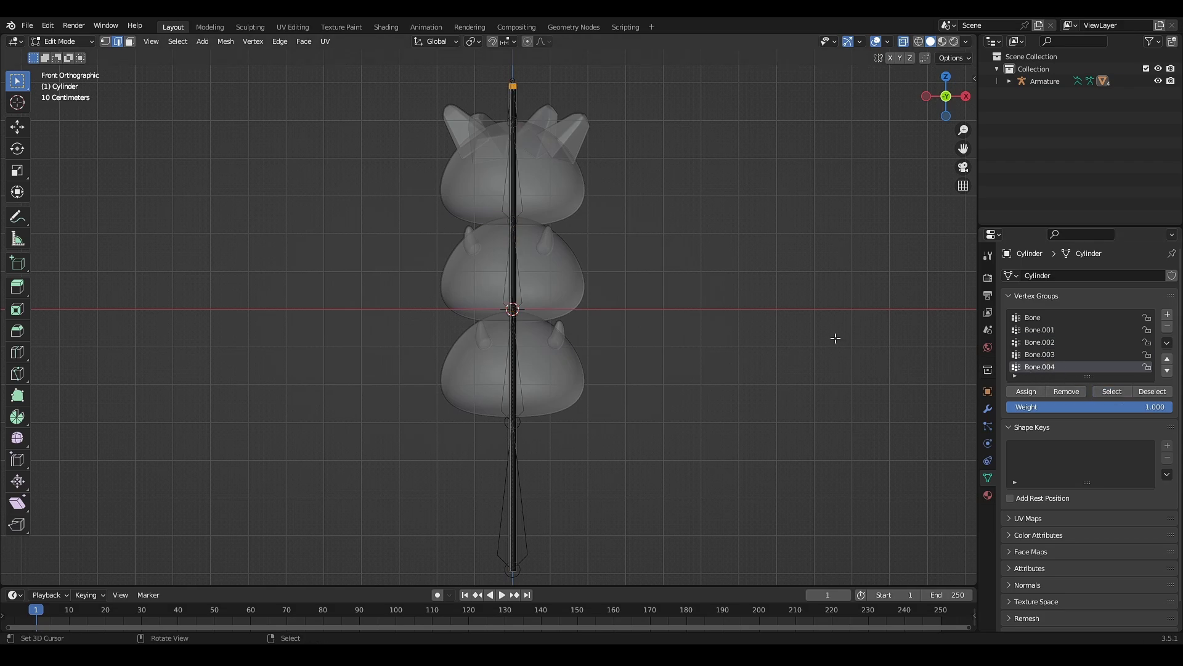
# - Glance at the stick's Subdivision modifier, exit Local View to the full skewer and select the root bone
pyautogui.hotkey('alt', 'a')
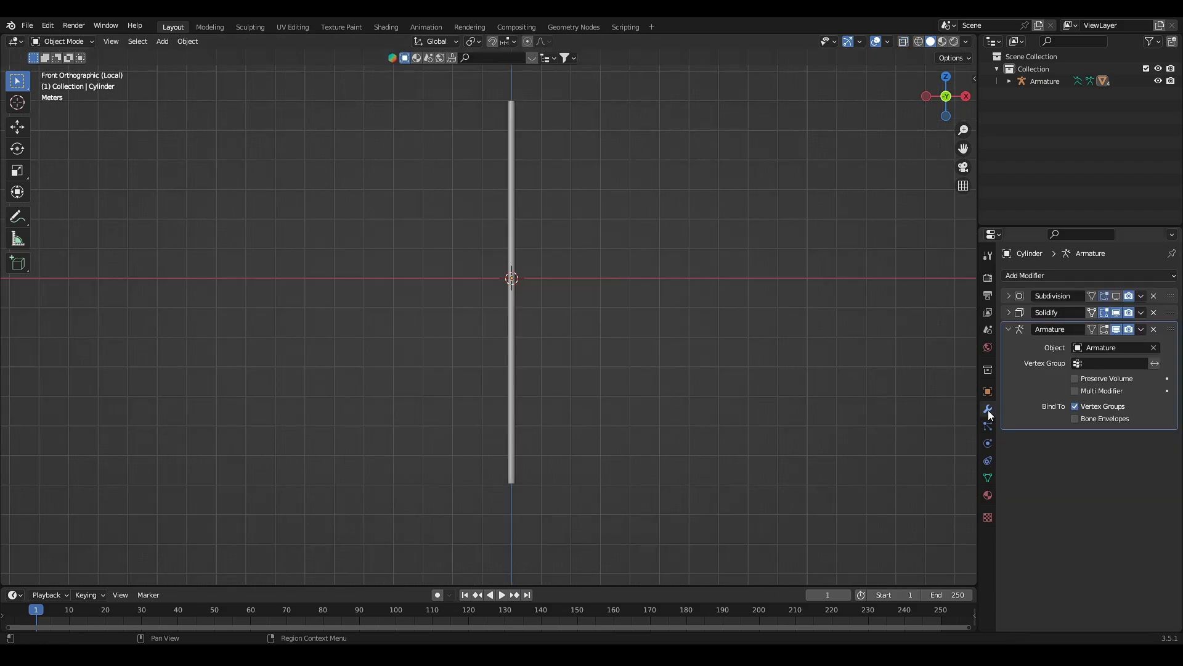
pyautogui.click(1011, 296)
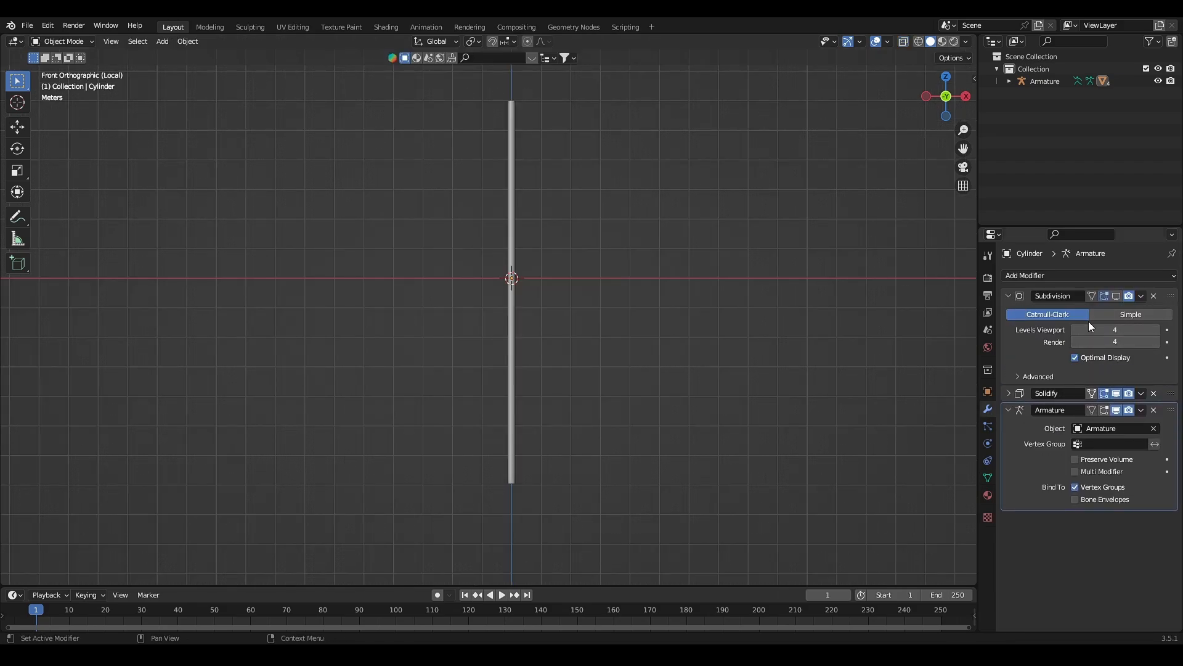
pyautogui.click(1009, 295)
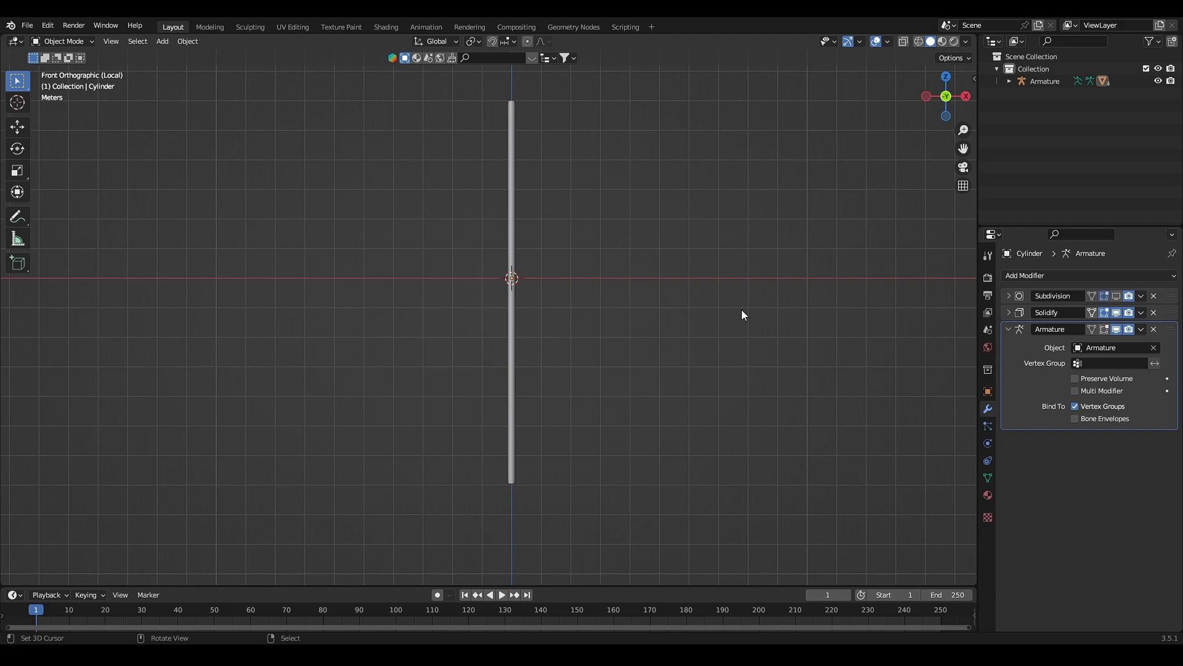
pyautogui.press('KP_Divide')
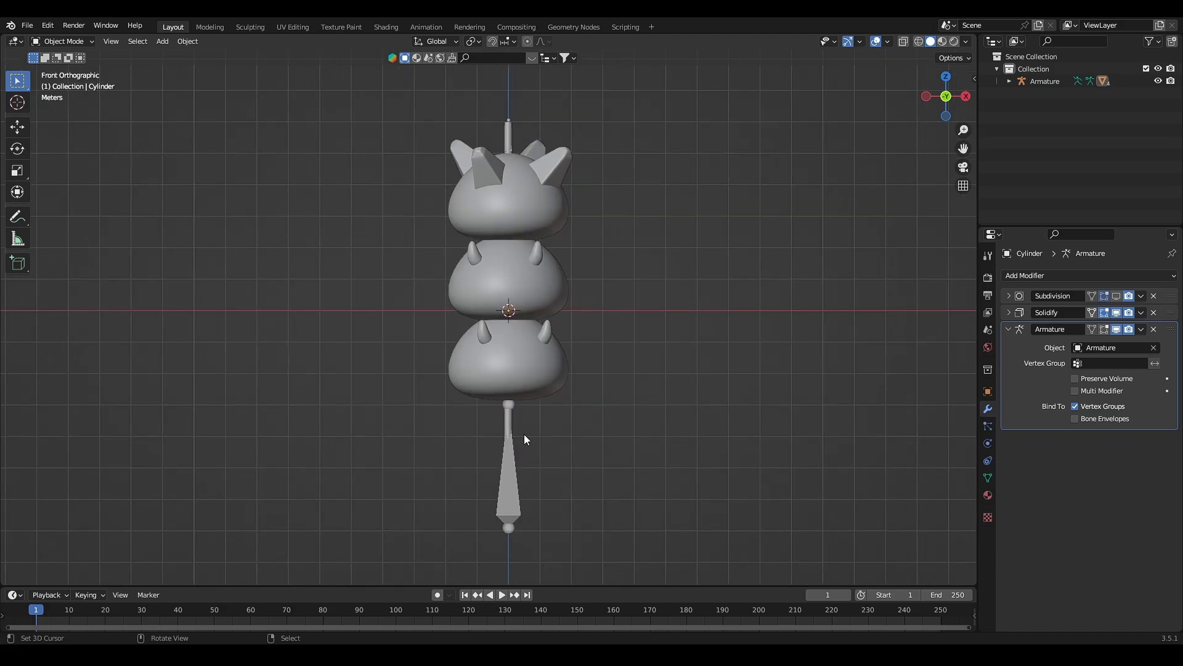
pyautogui.click(516, 457)
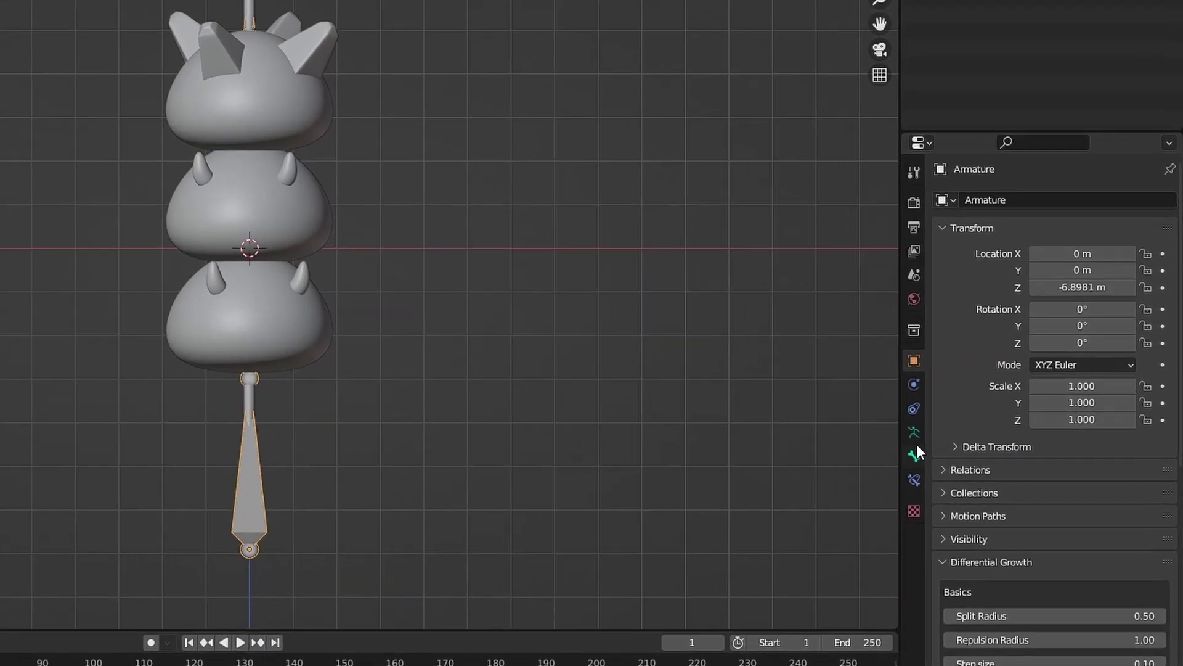
# - Try Bendy Bones Segments of 4 and 5 on the root bone, then set it back to 1
pyautogui.click(988, 461)
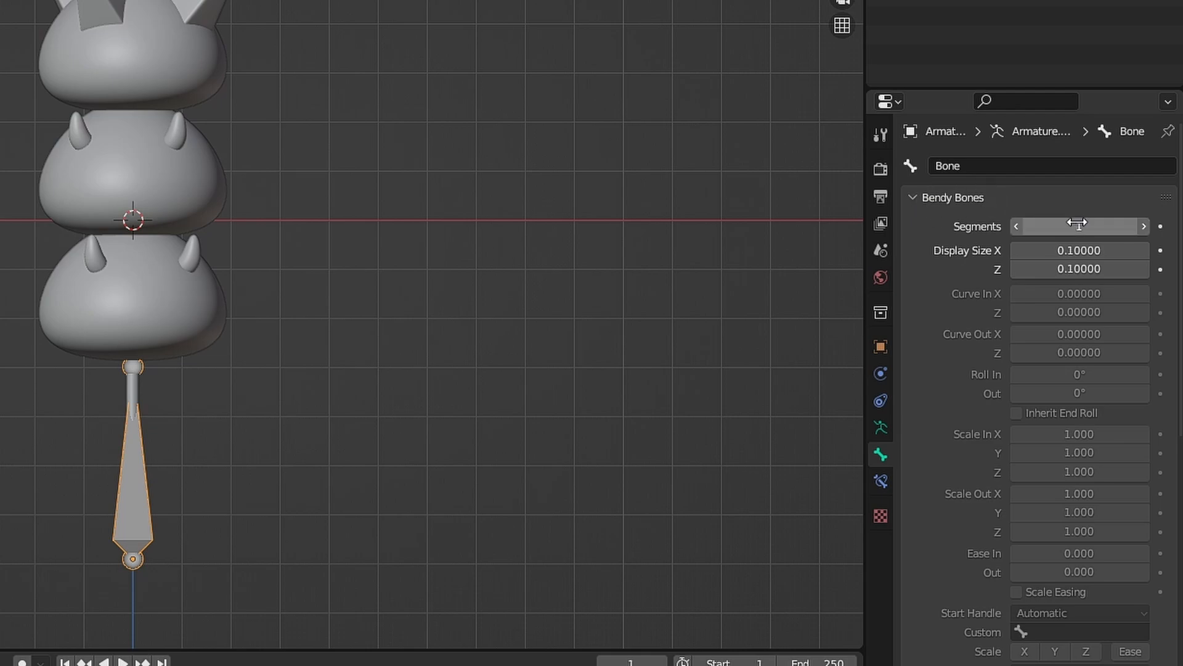
pyautogui.click(1144, 226)
pyautogui.click(1147, 227)
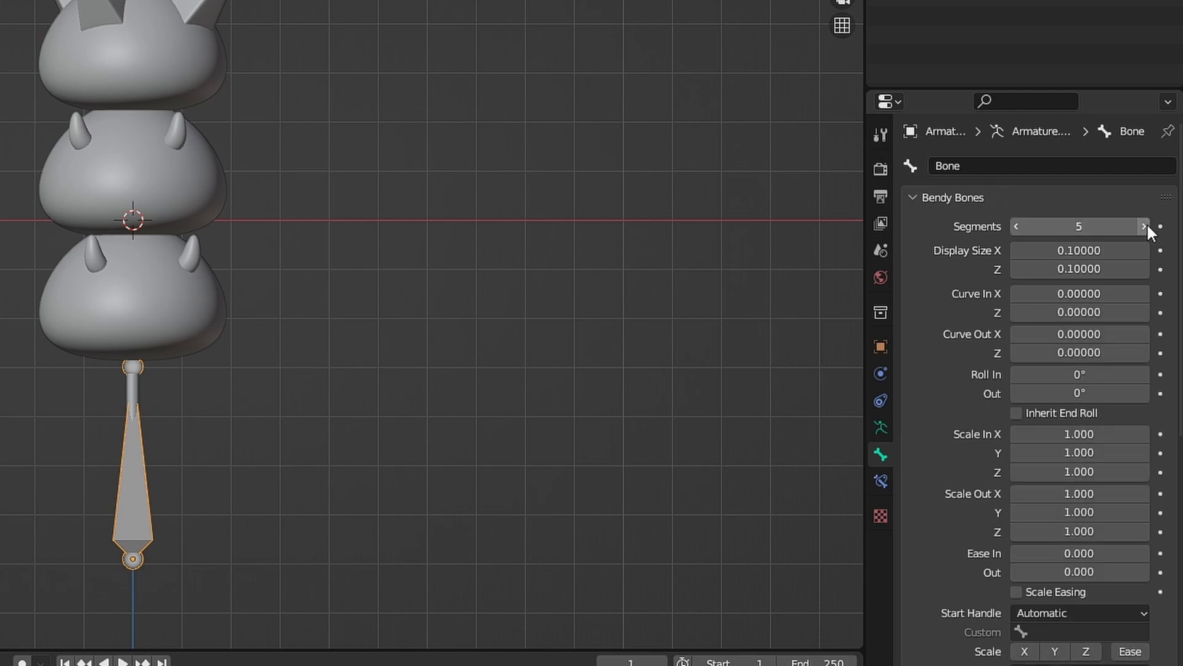
pyautogui.moveTo(1126, 226); pyautogui.dragTo(1035, 227)
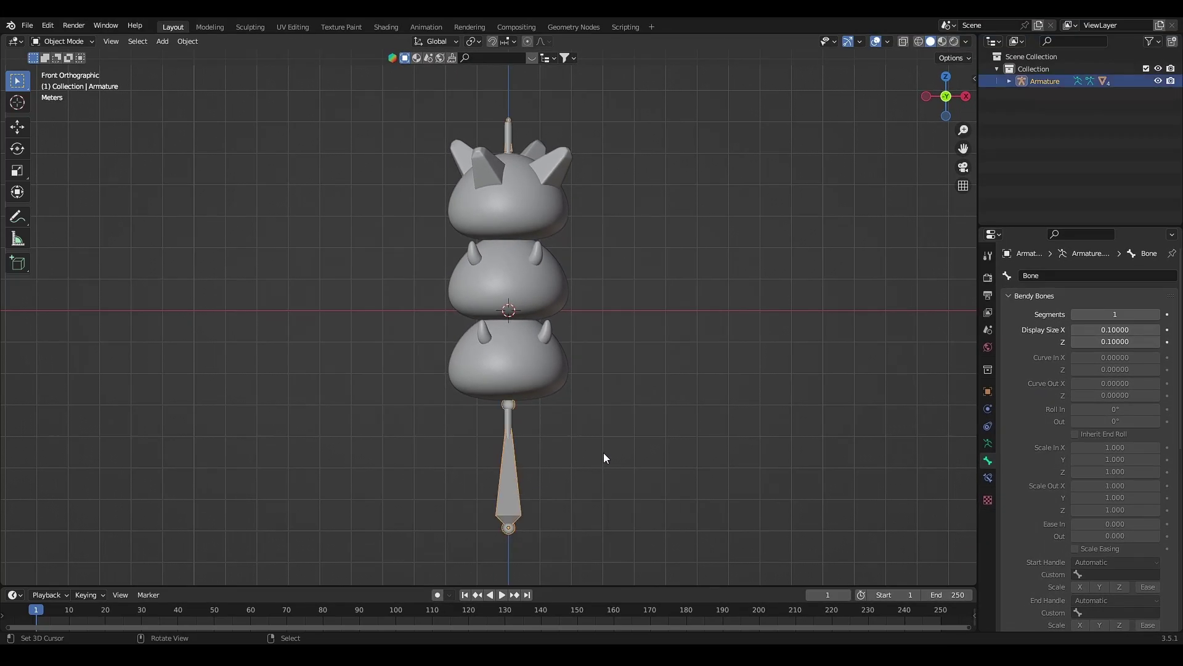
# - In Pose Mode, tilt the root bone to Rotation Z -0.110 and keyframe it at frame 1
pyautogui.hotkey('ctrl', 'Tab')
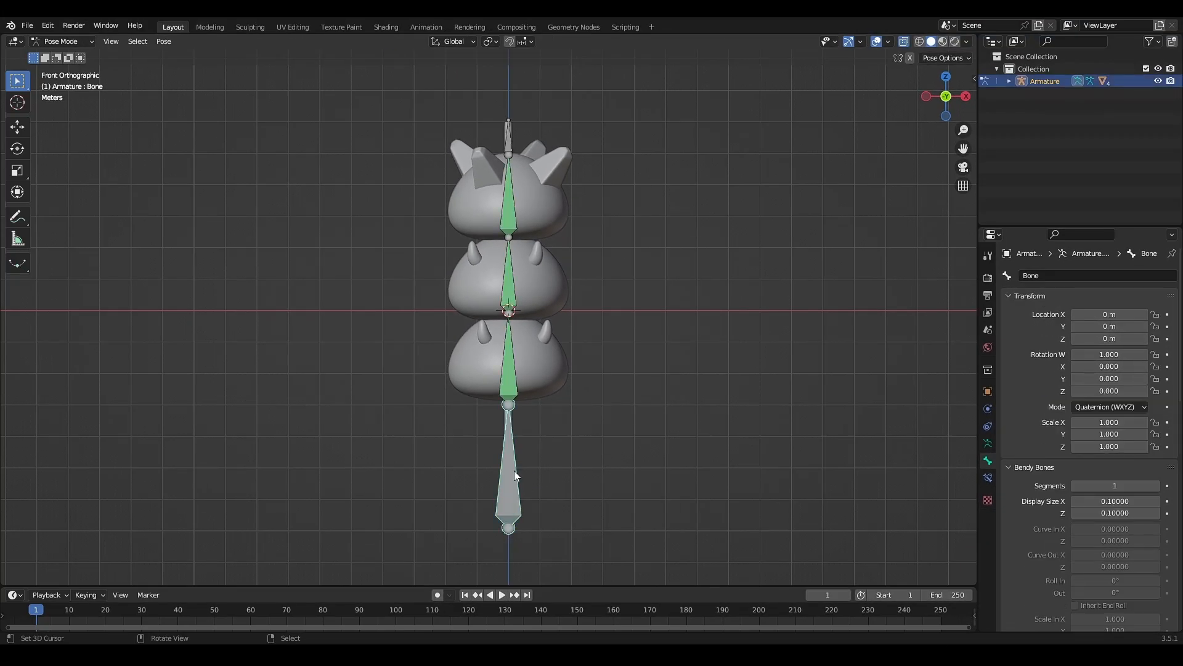
pyautogui.press('r')
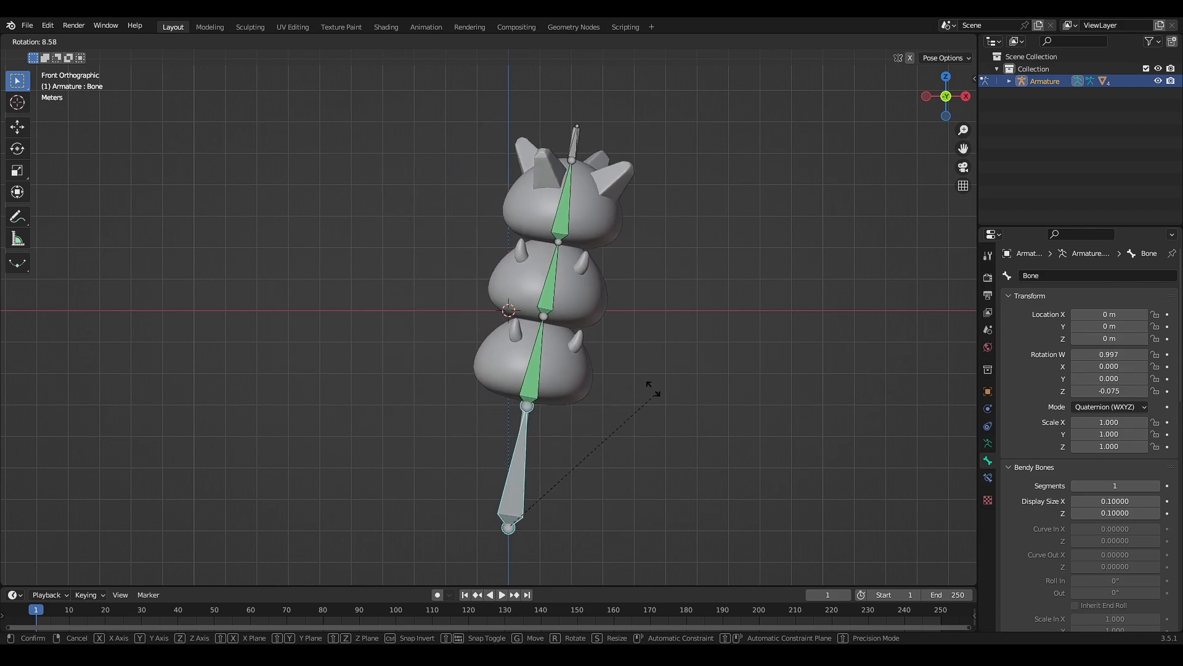
pyautogui.press('Escape')
pyautogui.hotkey('ctrl', 'z')
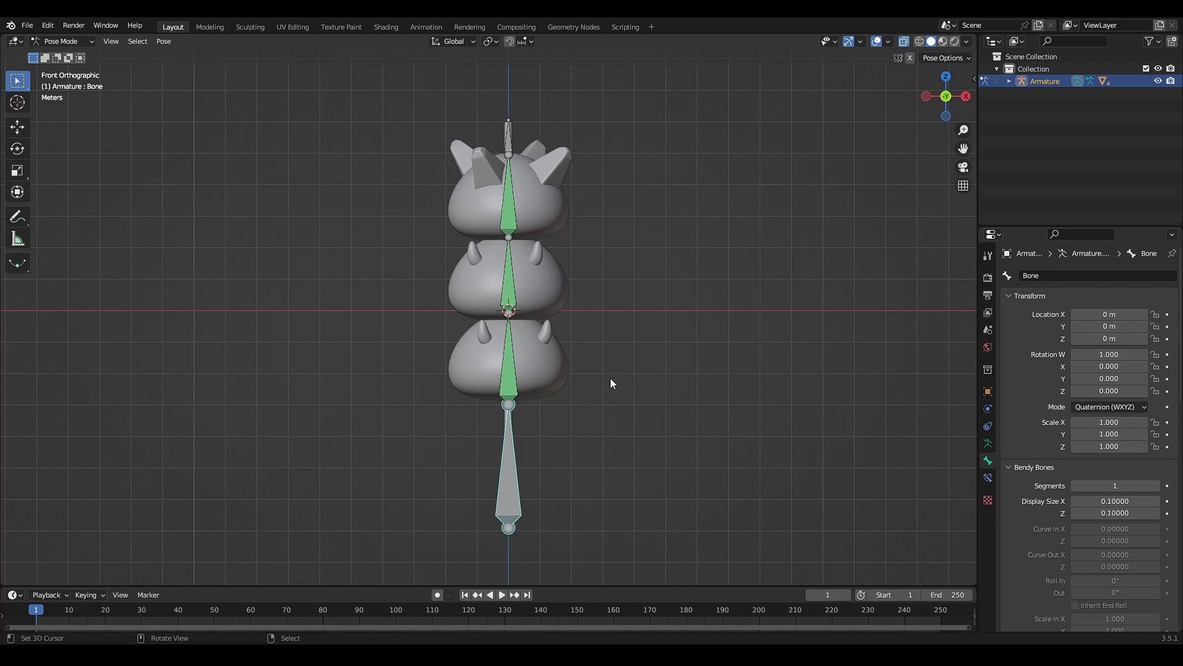
pyautogui.press('n')
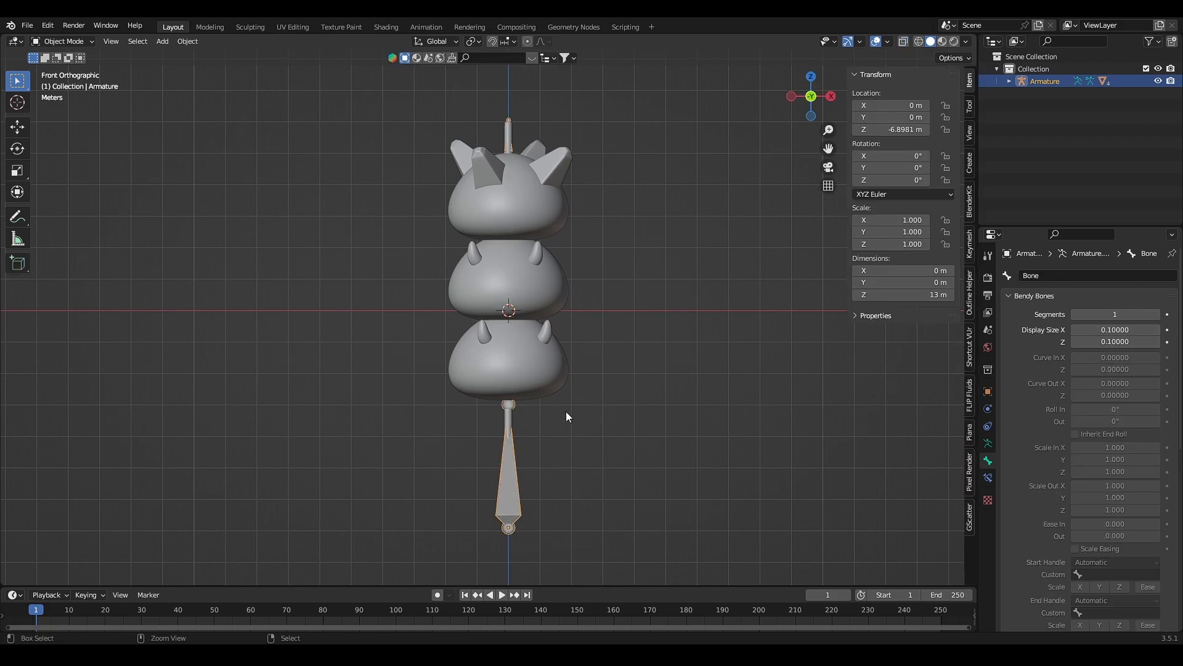
pyautogui.moveTo(899, 192); pyautogui.dragTo(874, 191)
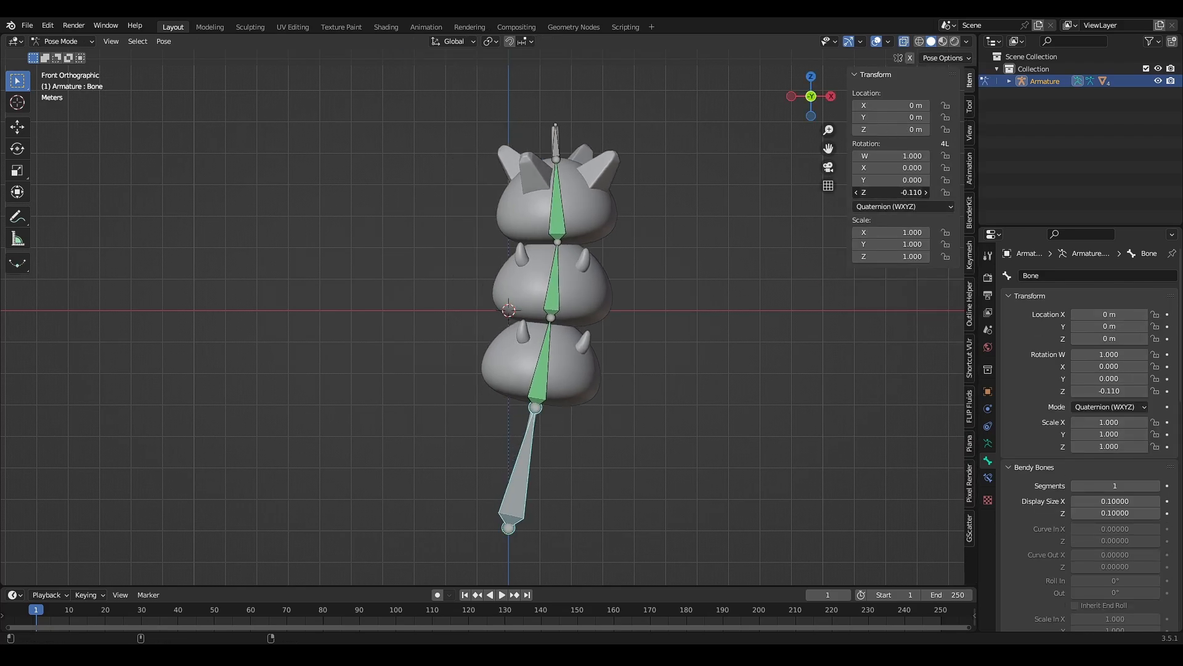
pyautogui.rightClick(901, 192)
pyautogui.click(892, 204)
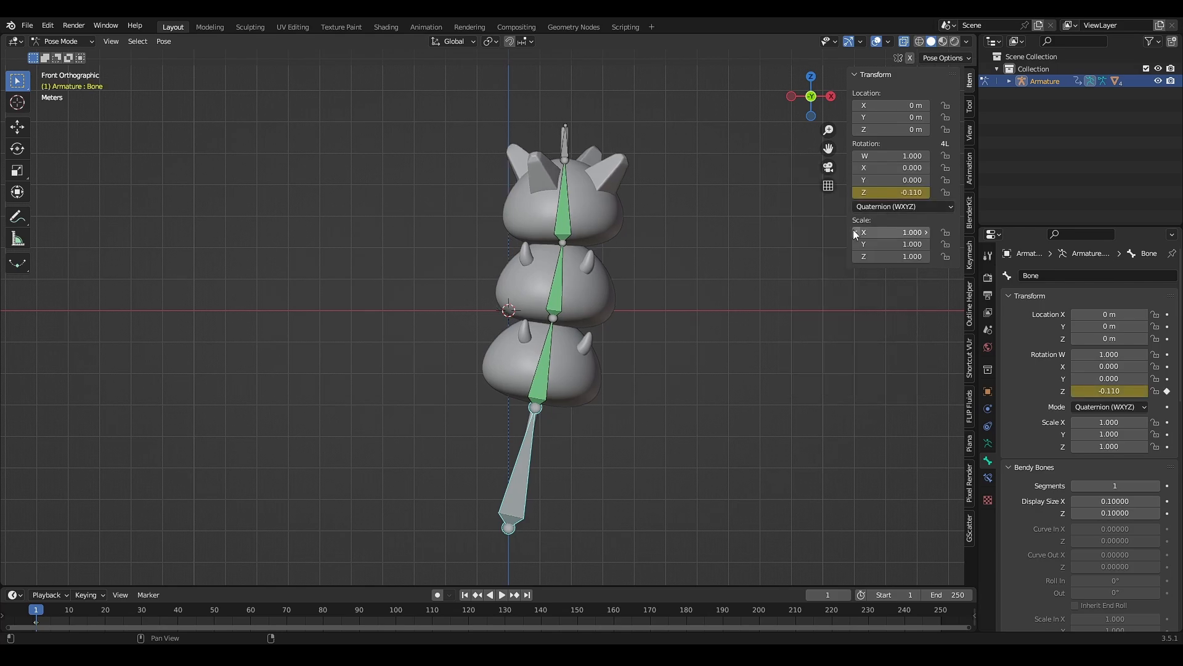
# - At frame 70, set the root bone's Rotation Z to 0.110 and keyframe the opposite tilt
pyautogui.moveTo(261, 610); pyautogui.dragTo(286, 615)
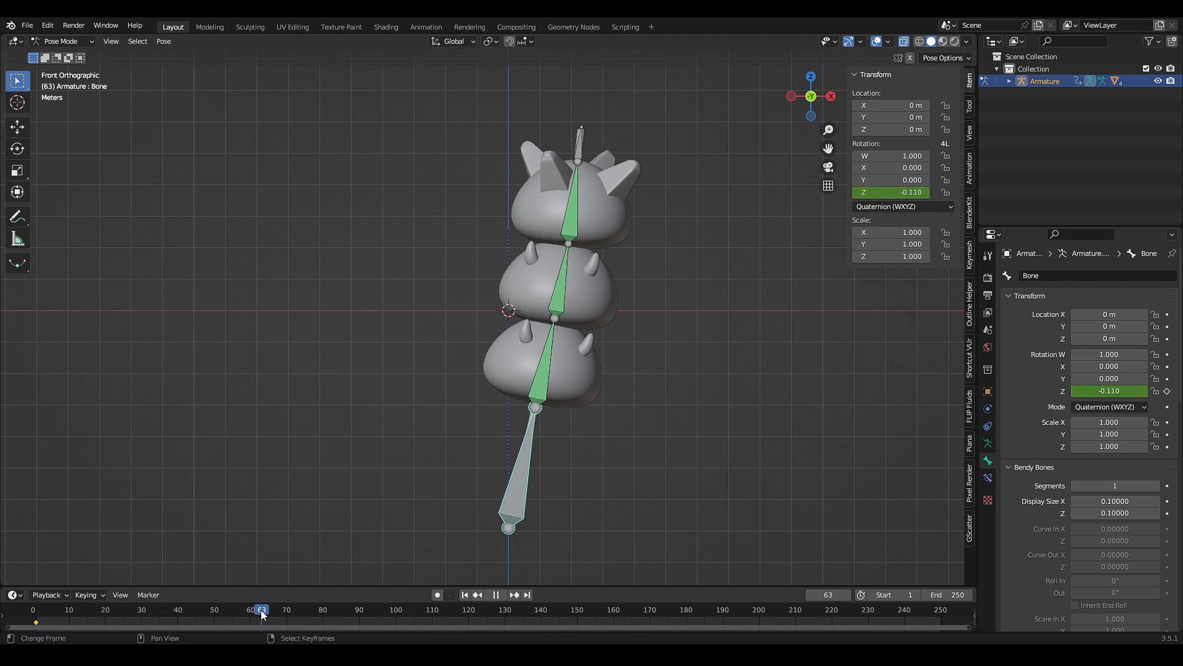
pyautogui.press('r')
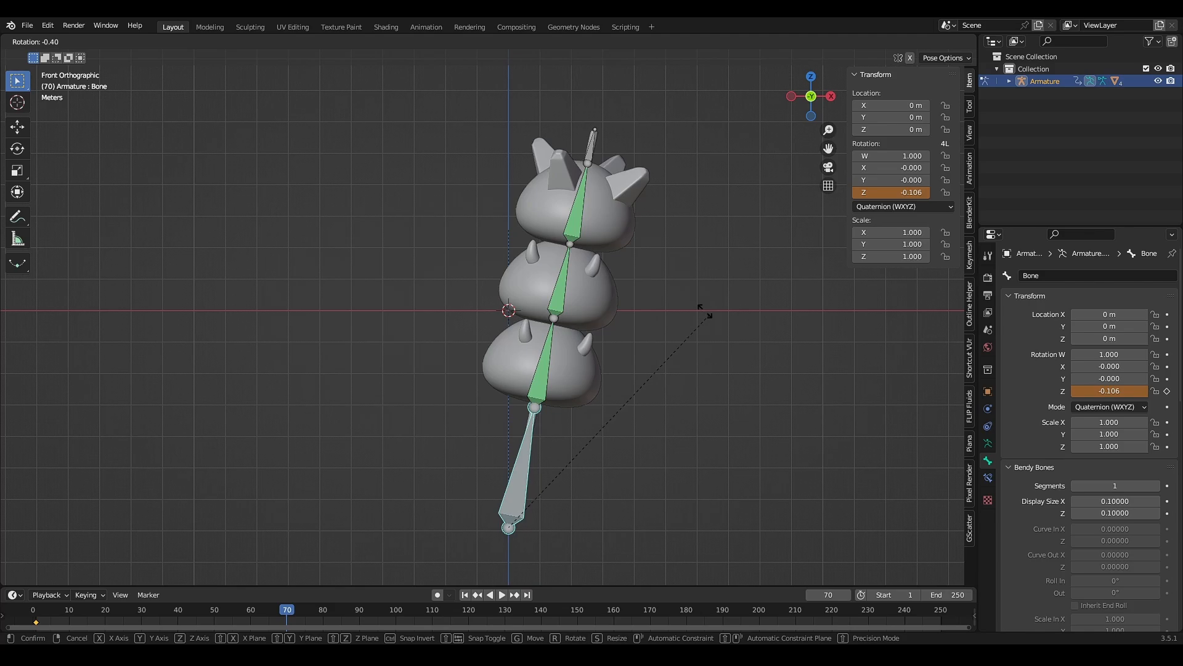
pyautogui.press('Escape')
pyautogui.doubleClick(887, 192)
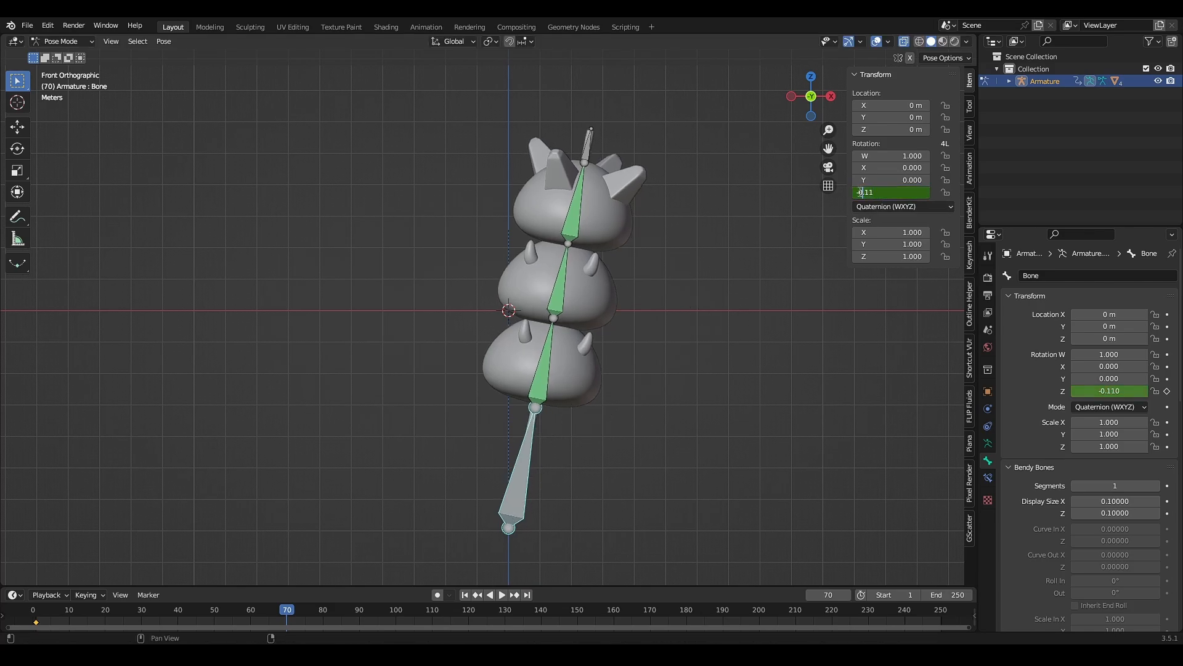
pyautogui.write('0.11')
pyautogui.press('Return')
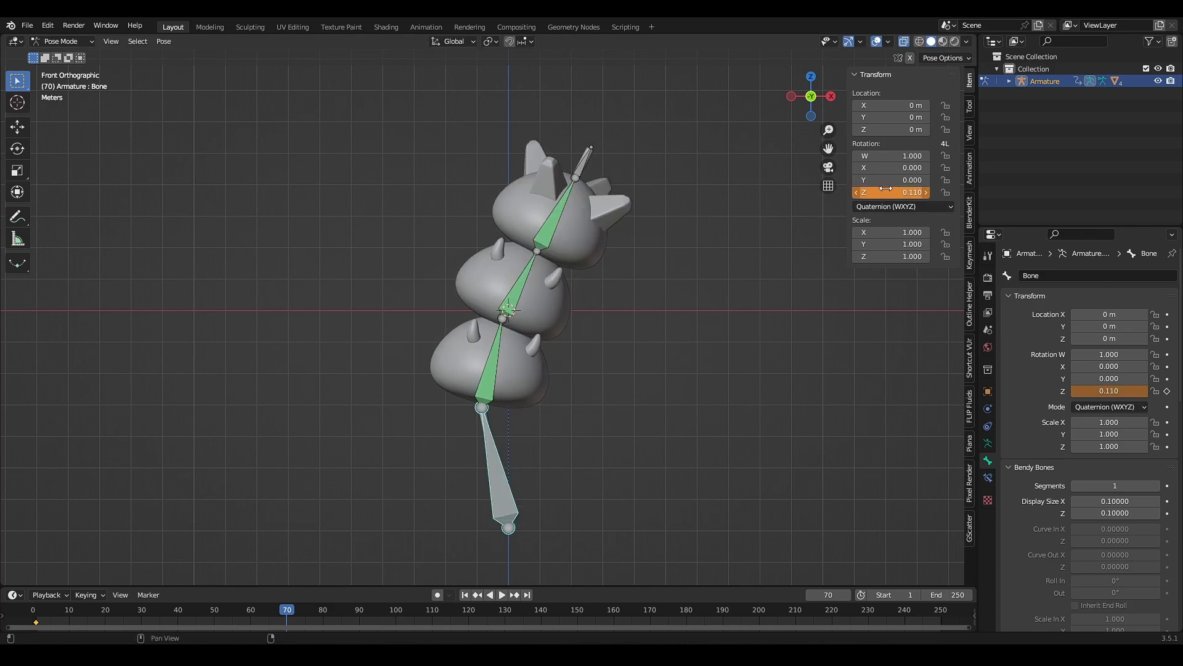
pyautogui.rightClick(872, 192)
pyautogui.click(872, 191)
# - Return the rig to Object Mode and jump back to the first frame
pyautogui.press('Tab')
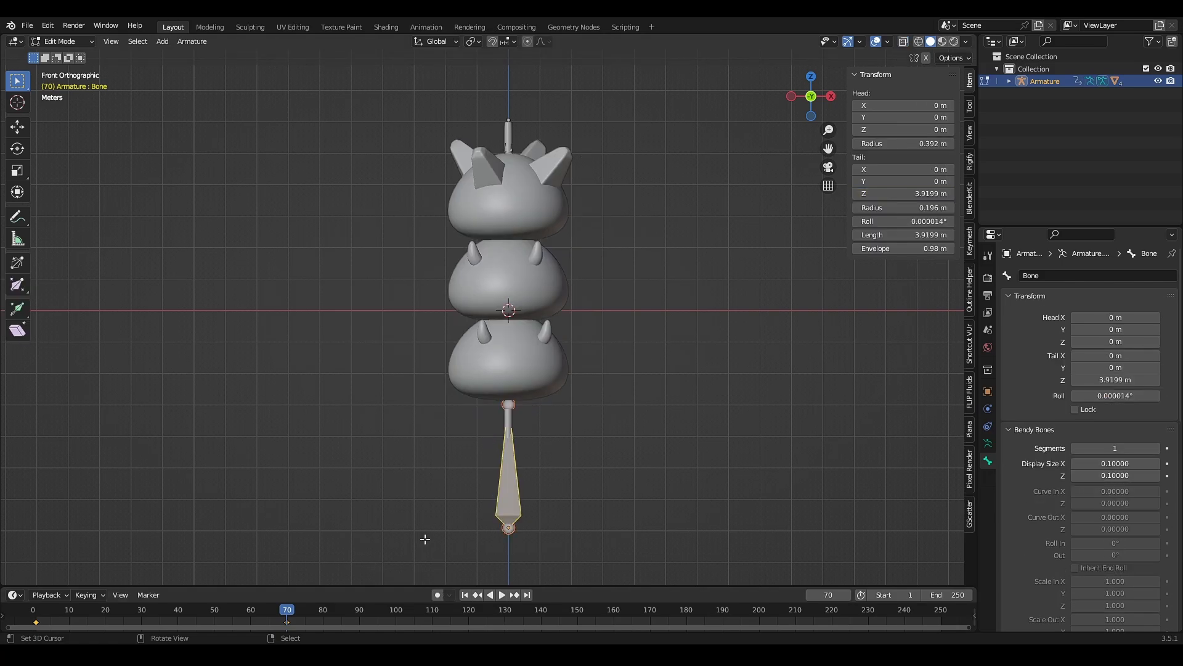
pyautogui.press('Tab')
pyautogui.hotkey('ctrl', 'Tab')
pyautogui.click(466, 594)
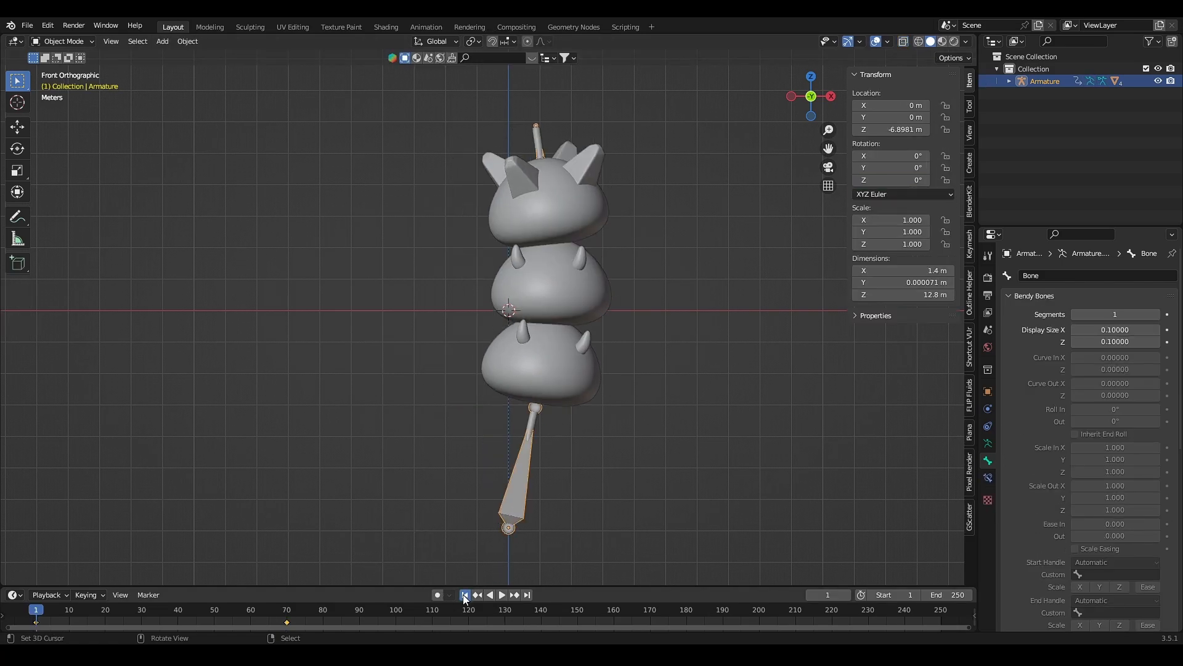
# - Play the slime wobble animation and rewind it to frame 1
pyautogui.click(502, 595)
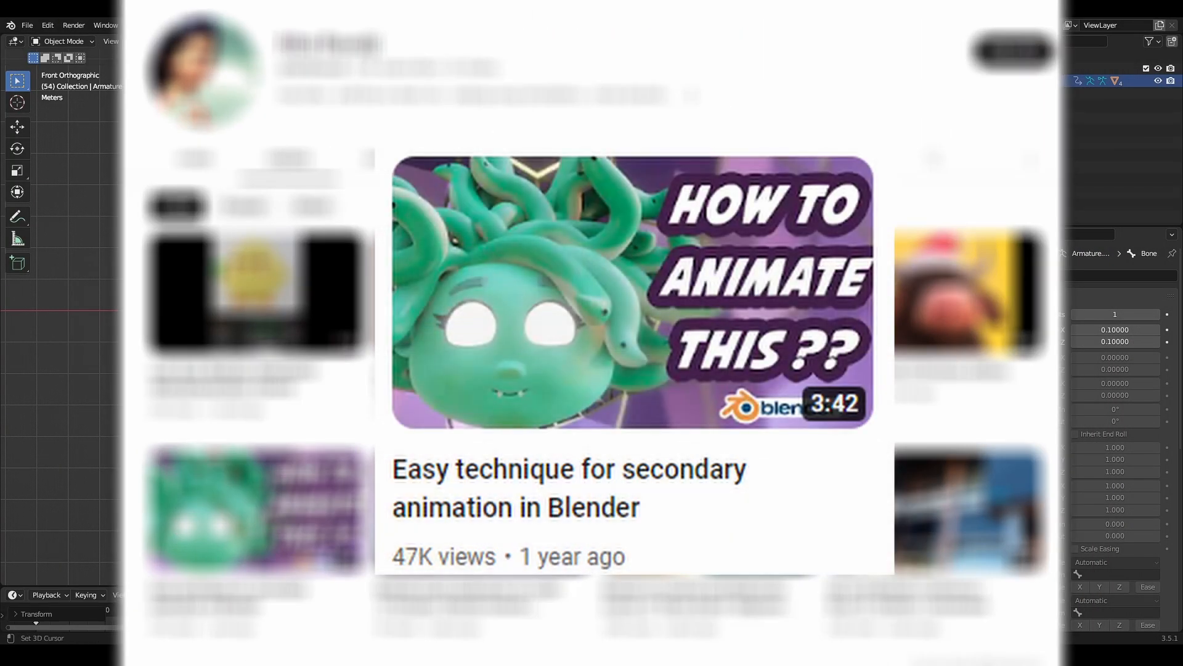
pyautogui.hotkey('shift', 'Left')
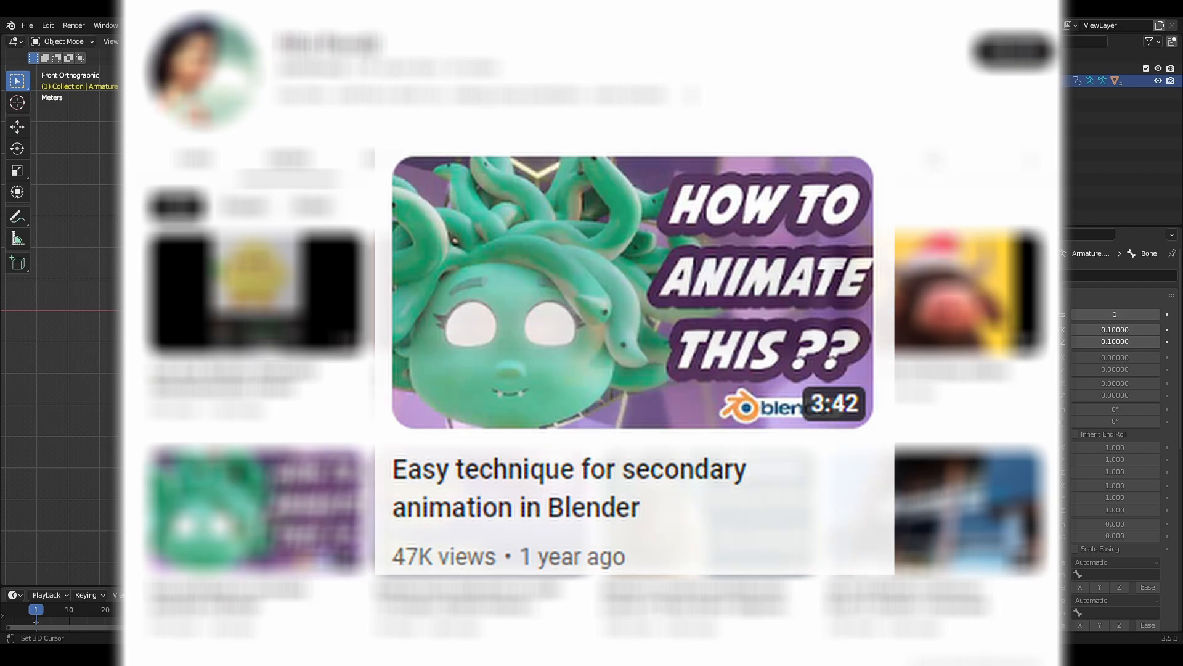
pyautogui.press('space')
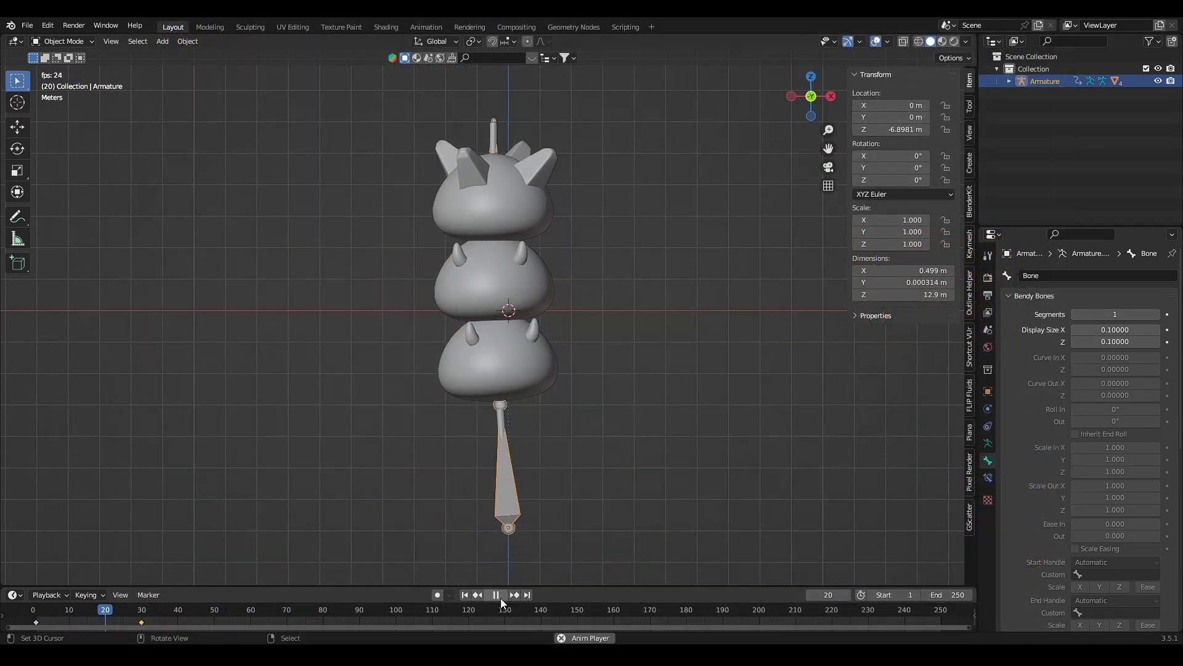